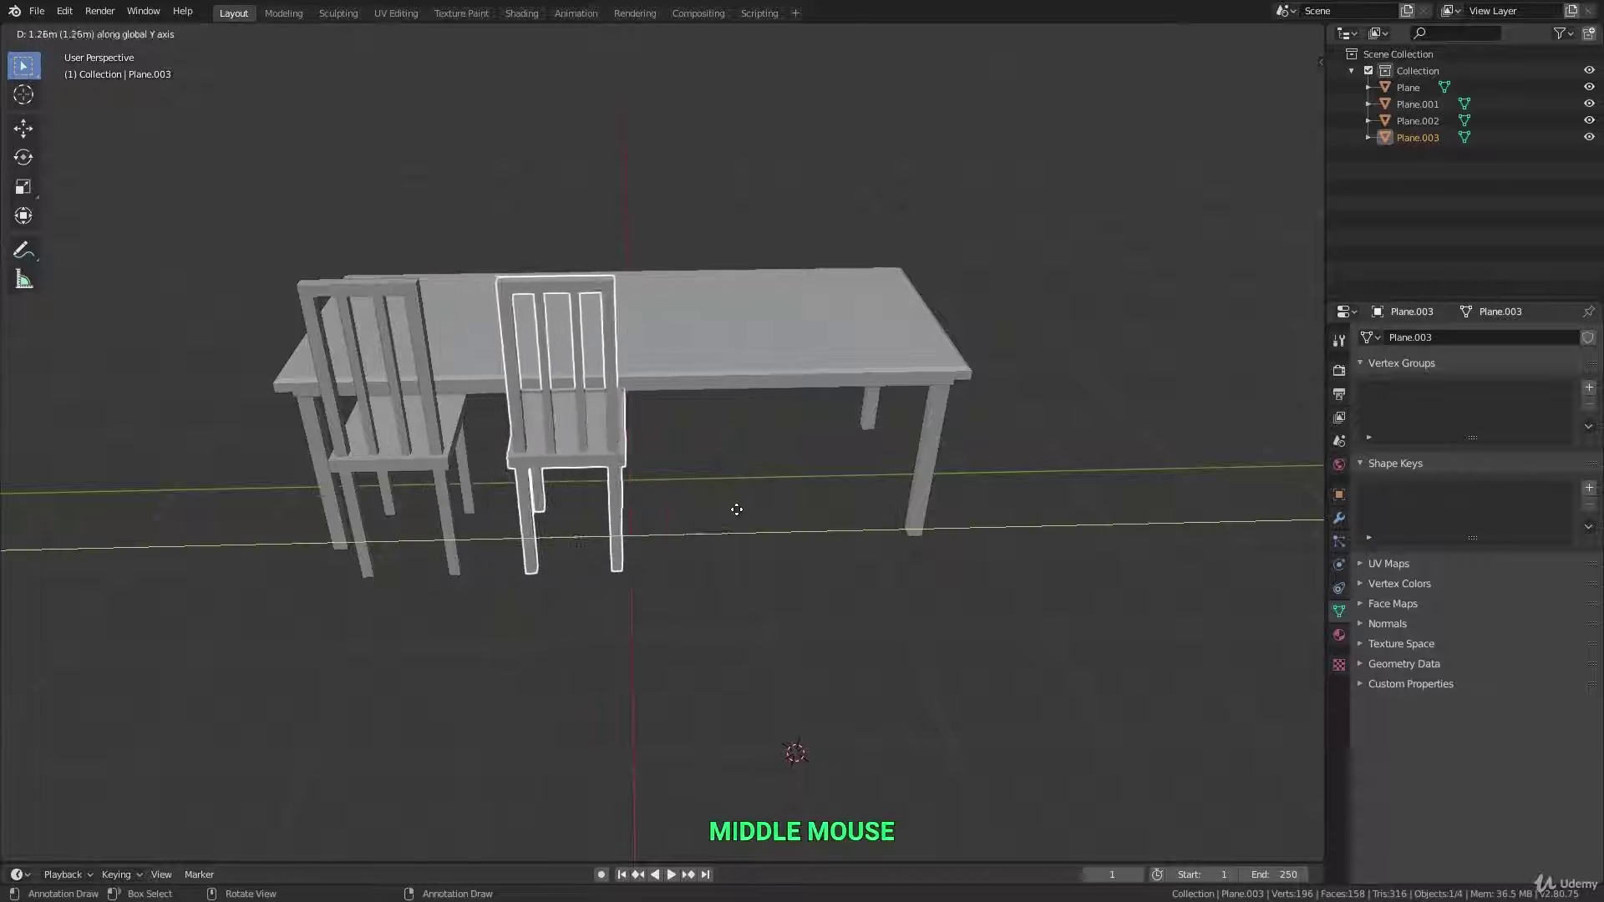
# Place the independent duplicate of the chair beside the original along the Y axis.
pyautogui.click(771, 504)
pyautogui.moveTo(665, 468); pyautogui.dragTo(720, 464, button='middle')
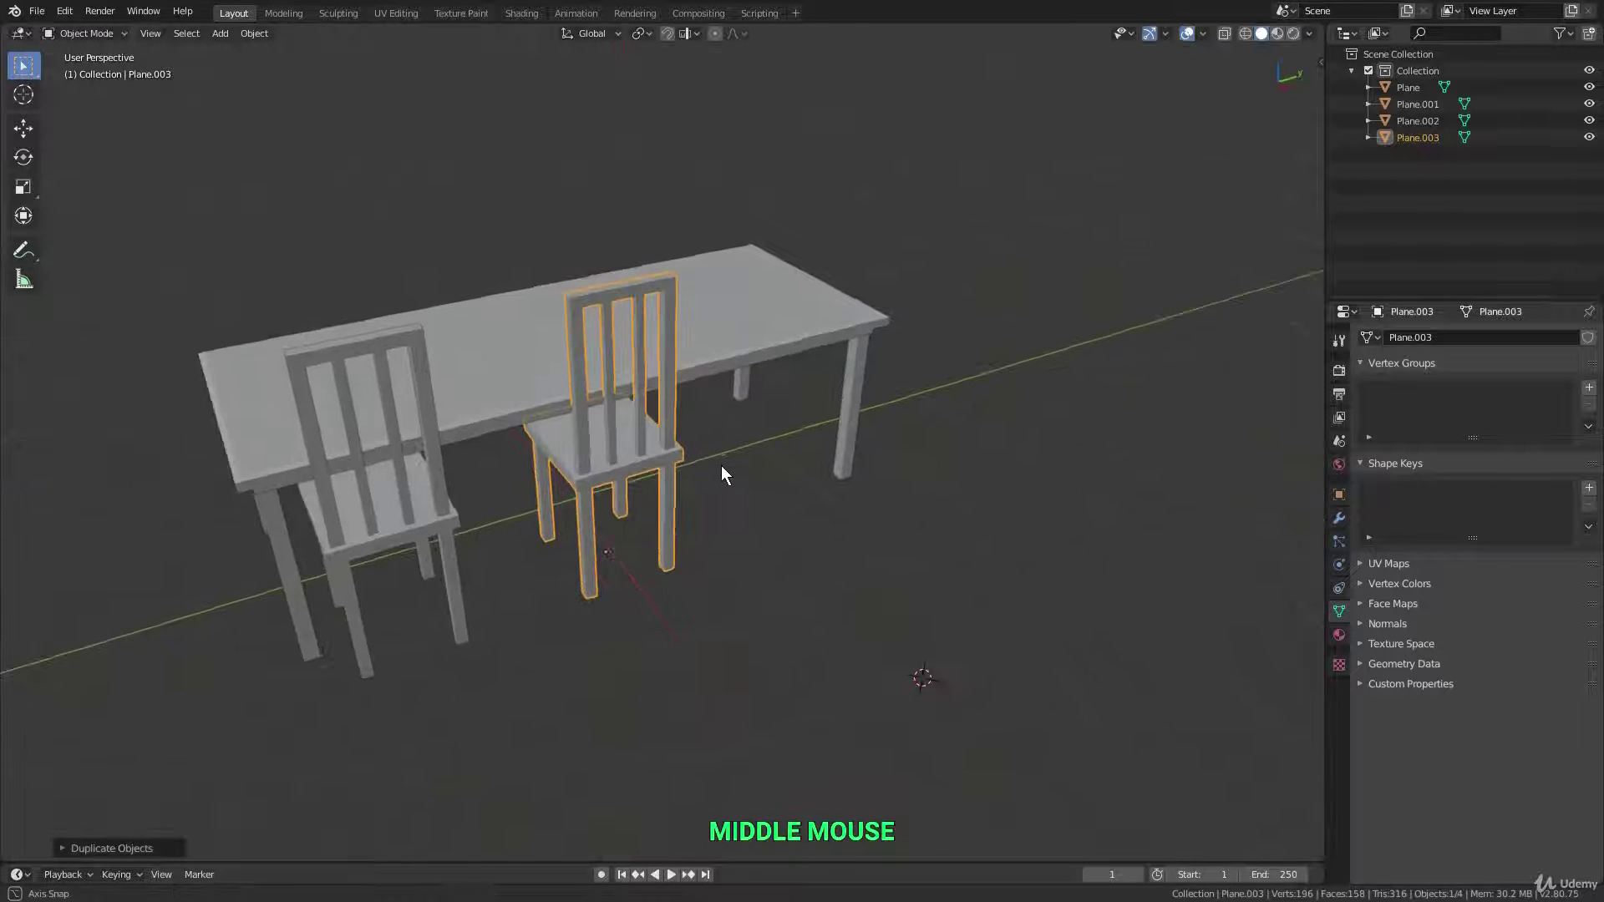
pyautogui.click(446, 556)
pyautogui.click(576, 498)
pyautogui.click(454, 514)
pyautogui.click(636, 476)
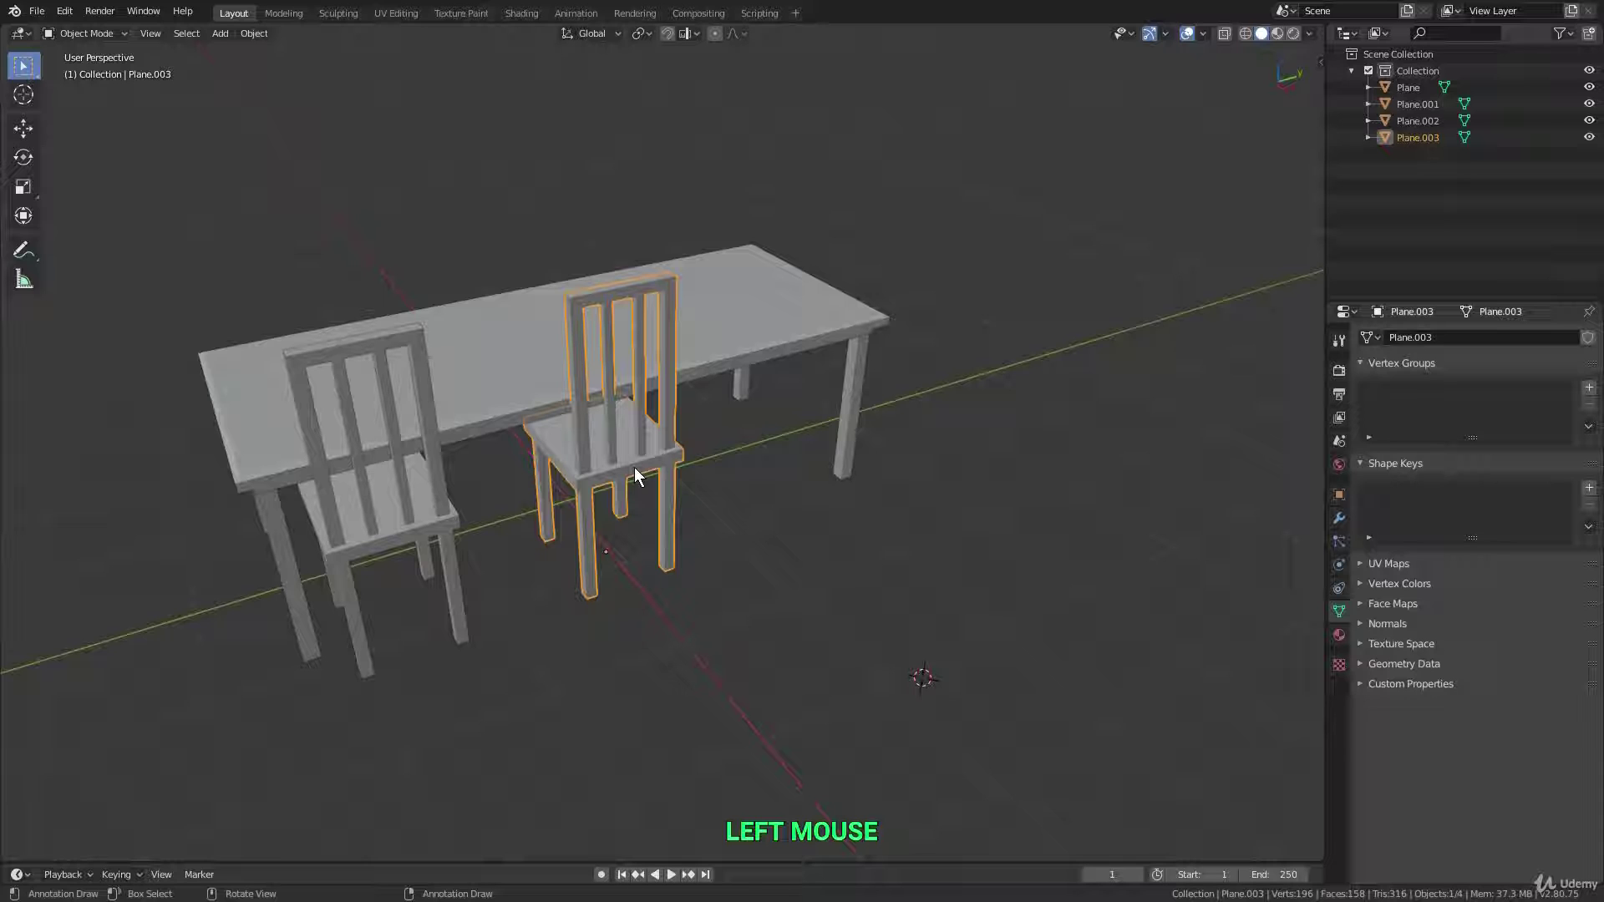
pyautogui.moveTo(634, 468); pyautogui.dragTo(660, 449, button='middle')
# Try slanting the duplicated chair's backrest by moving its top rail vertices sideways in Edit Mode.
pyautogui.press('Tab')
pyautogui.click(583, 281)
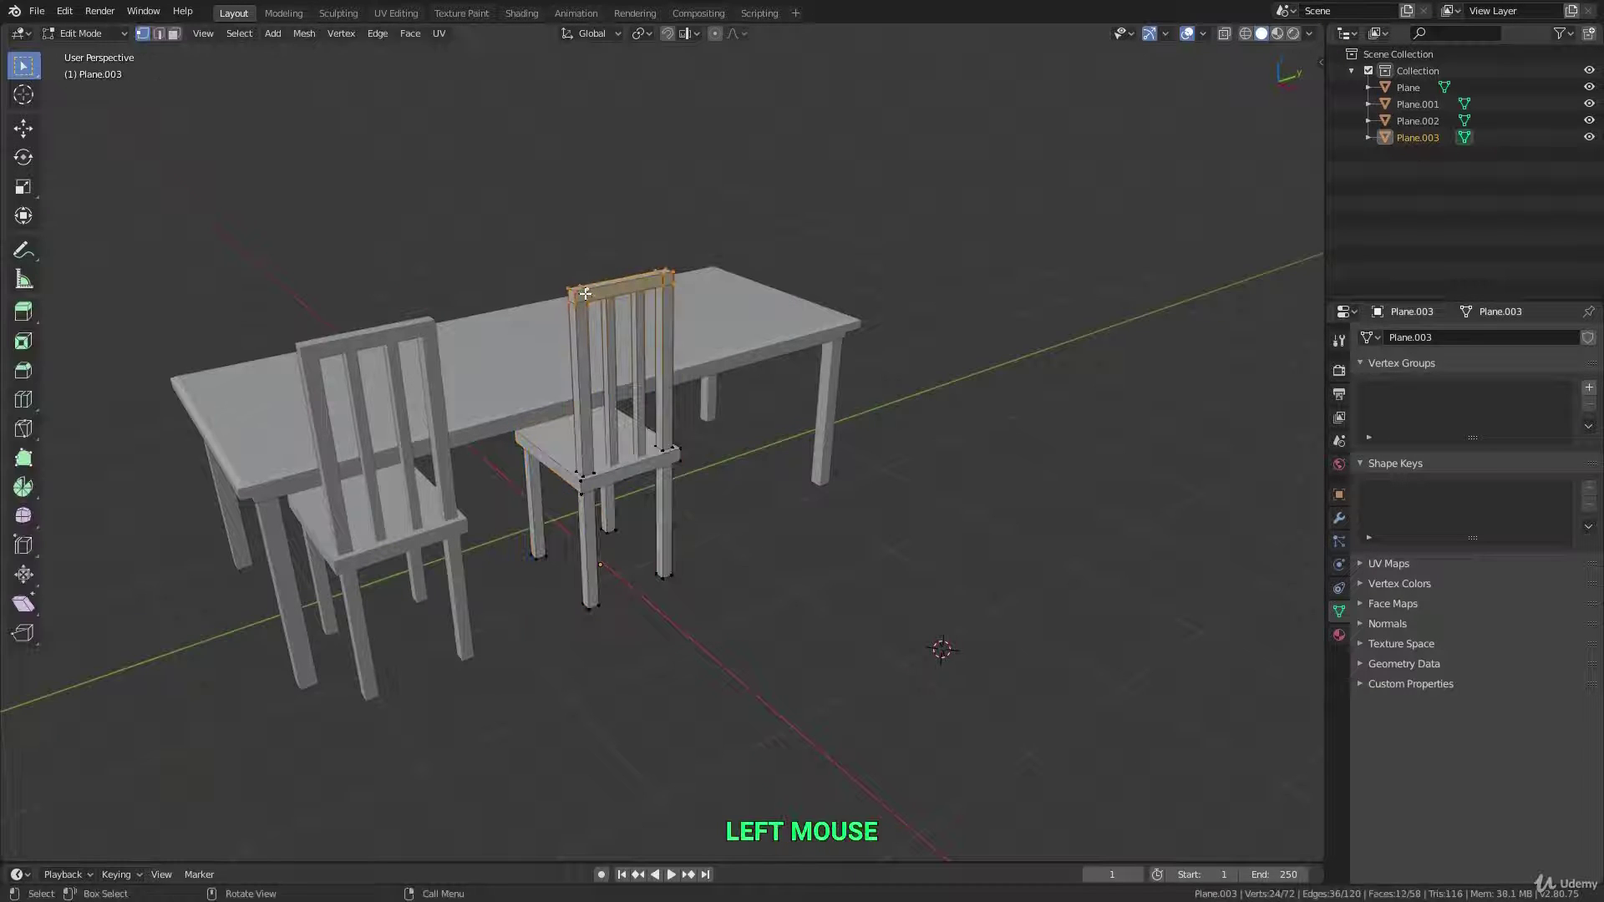
pyautogui.hotkey('shift', 'z')
pyautogui.press('b')
pyautogui.moveTo(520, 224); pyautogui.dragTo(722, 323)
pyautogui.press('g')
pyautogui.click(813, 296)
pyautogui.hotkey('shift', 'z')
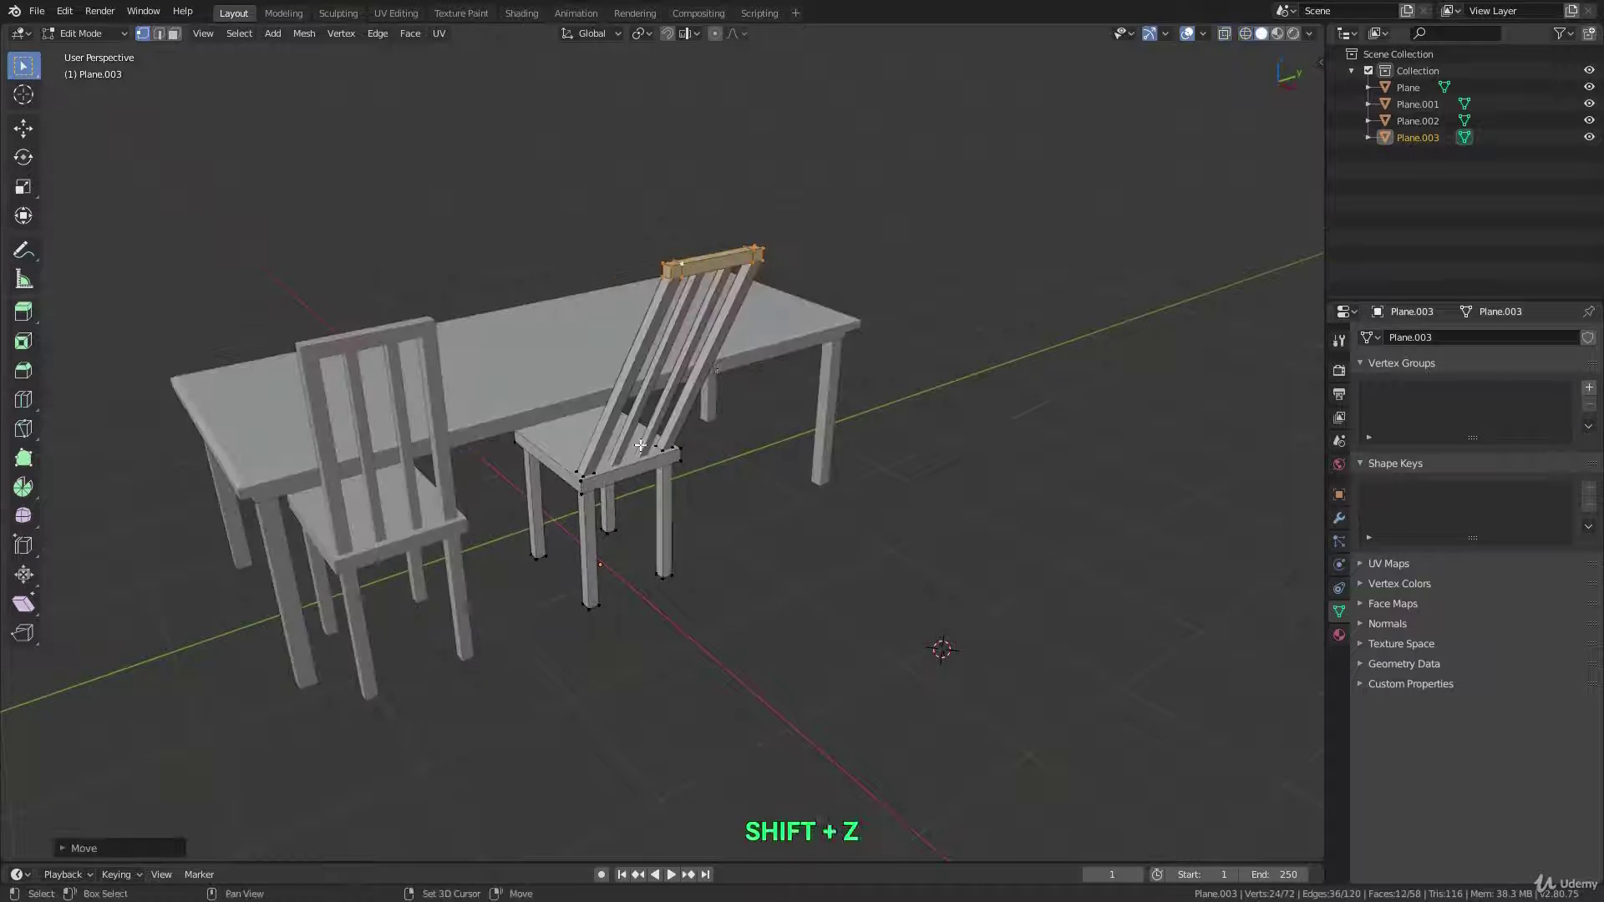
pyautogui.press('Tab')
pyautogui.moveTo(644, 451)
pyautogui.mouseDown(button='middle')
pyautogui.moveTo(508, 445)
pyautogui.moveTo(643, 436)
pyautogui.moveTo(633, 451)
pyautogui.mouseUp(button='middle')
# Undo the backrest edit and delete the independent chair duplicate.
pyautogui.hotkey('ctrl', 'z')
pyautogui.hotkey('ctrl', 'z')
pyautogui.hotkey('ctrl', 'z')
pyautogui.scroll(2, 632, 508)
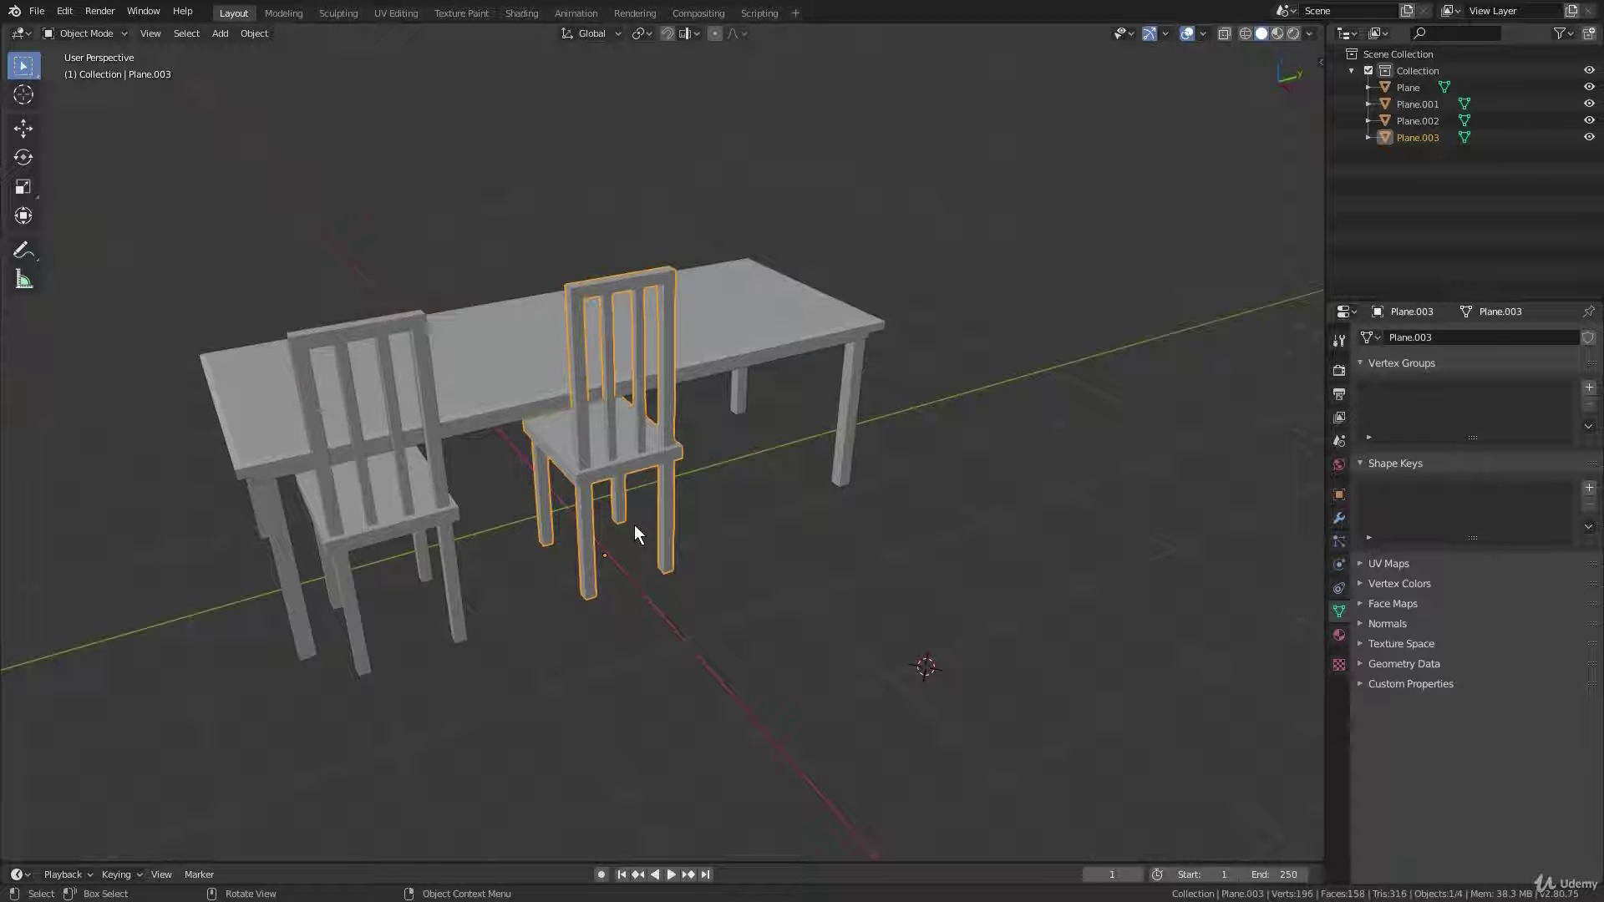
pyautogui.press('x')
pyautogui.click(663, 453)
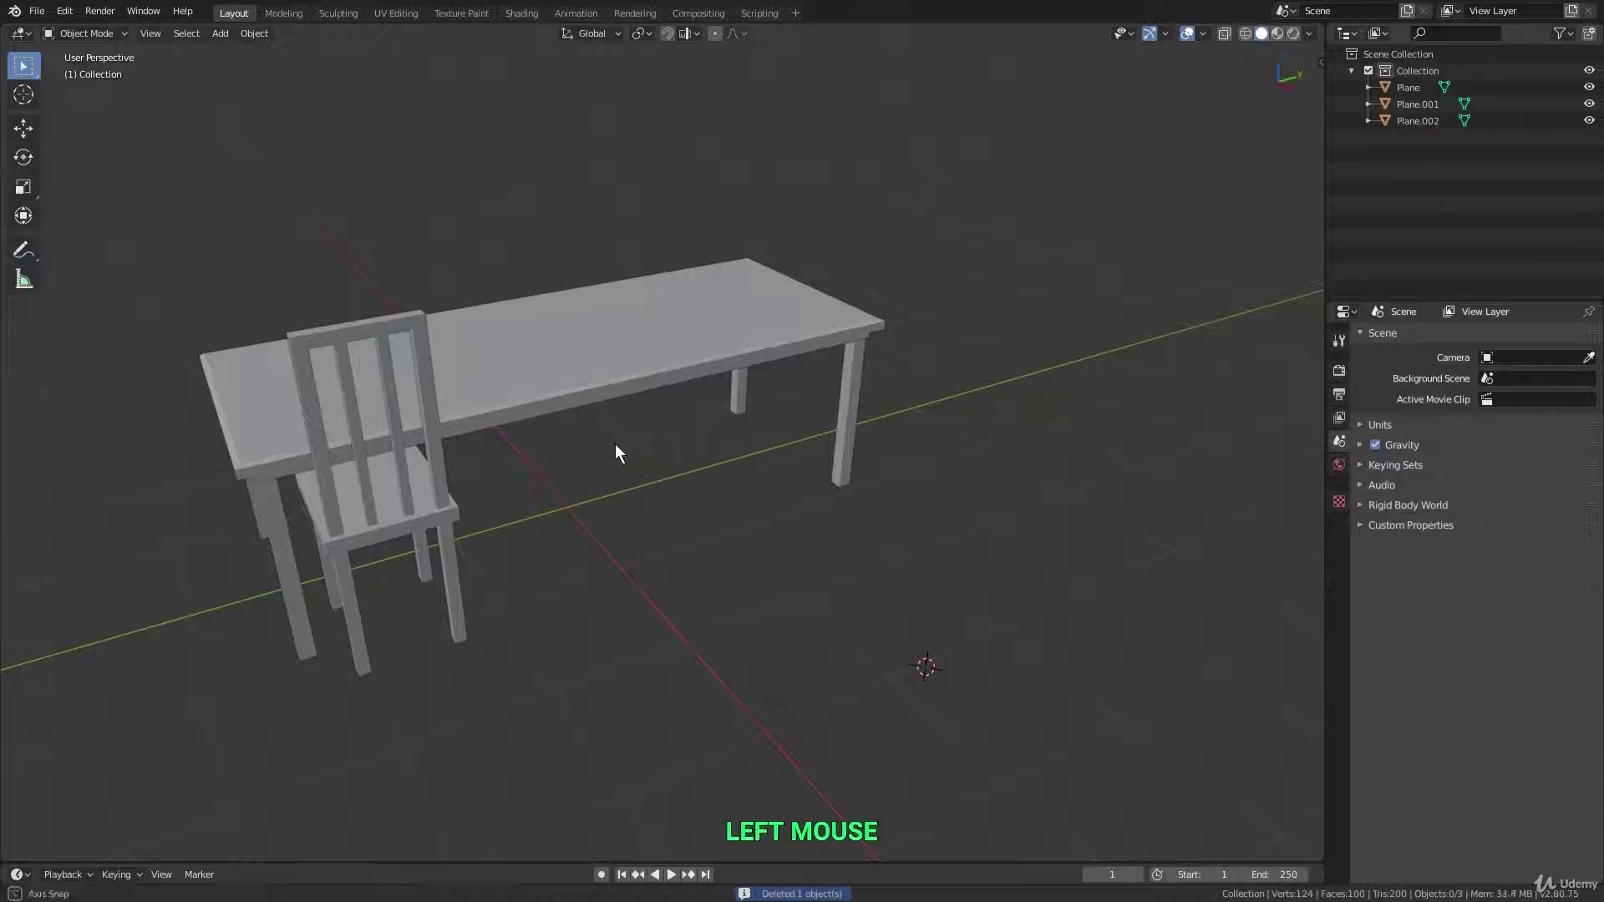
# Create a linked duplicate of the remaining chair and place it at the middle of the same table side.
pyautogui.moveTo(615, 452); pyautogui.dragTo(418, 489, button='middle')
pyautogui.click(418, 518)
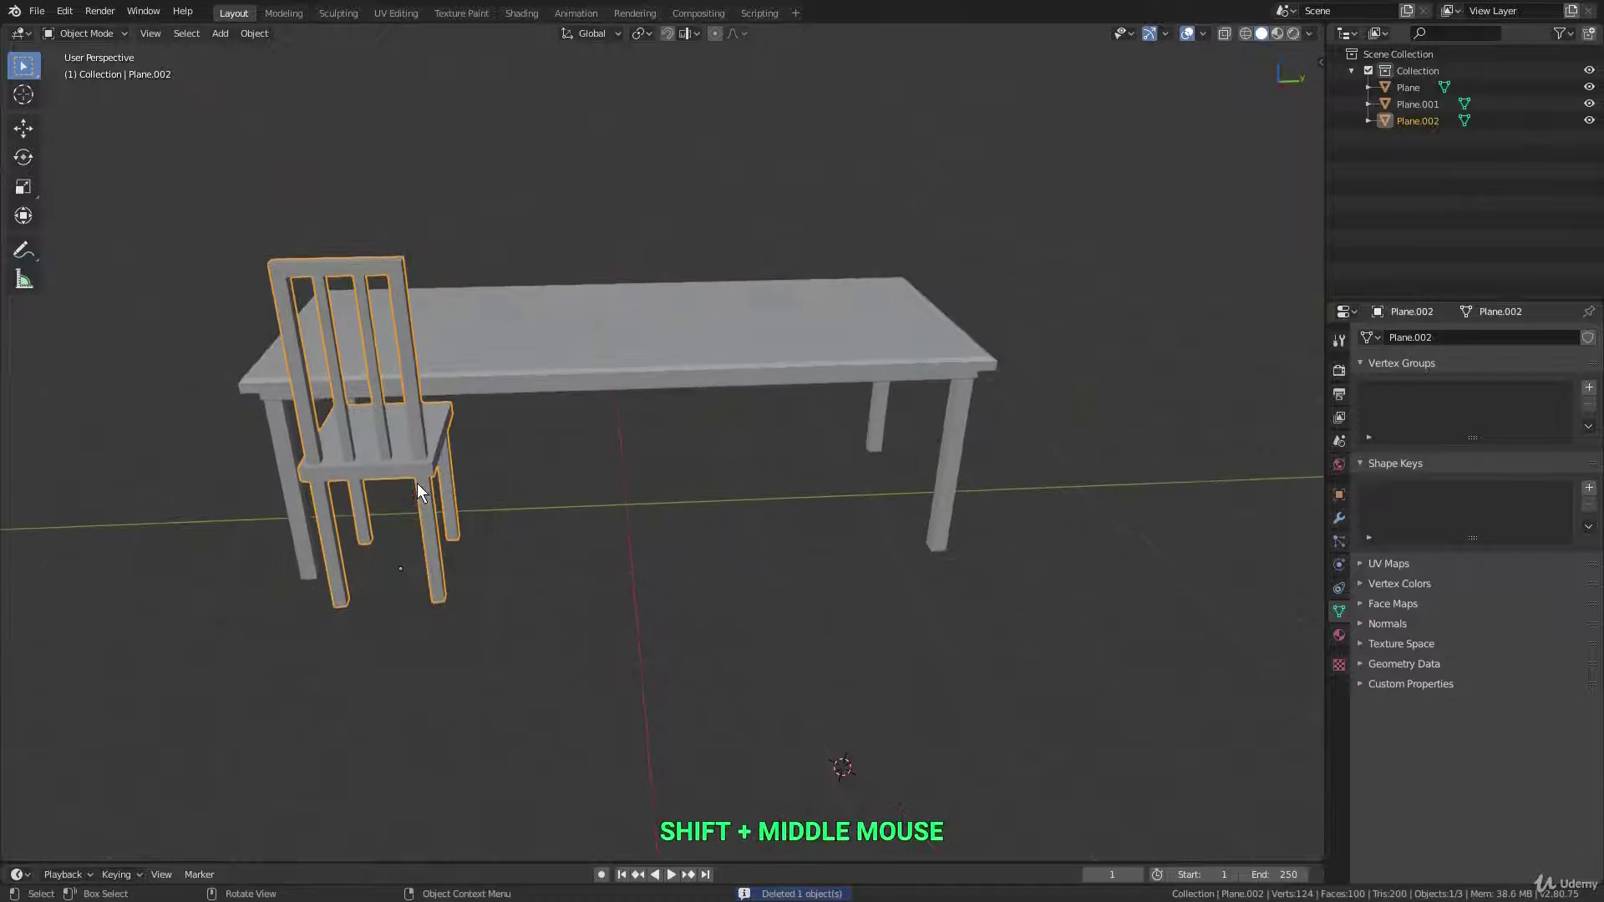
pyautogui.hotkey('alt', 'd')
pyautogui.moveTo(530, 490); pyautogui.dragTo(730, 504, button='middle')
pyautogui.click(727, 481)
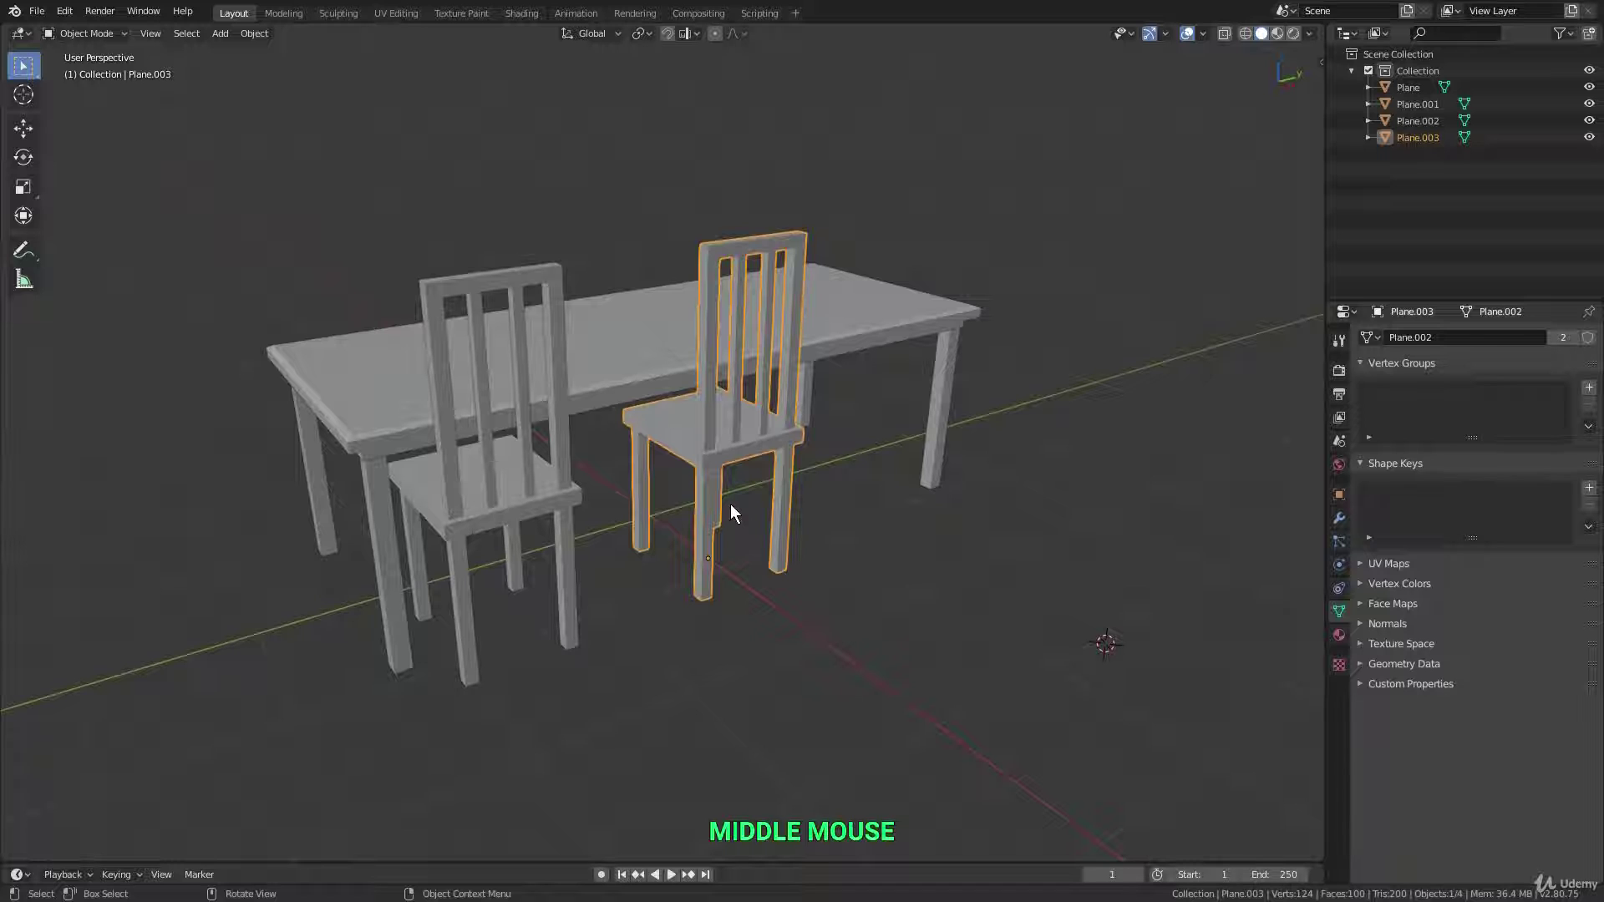
# Test move, rotate and scale transforms on the linked chair copy, cancelling each one.
pyautogui.press('g')
pyautogui.rightClick(887, 466)
pyautogui.press('r')
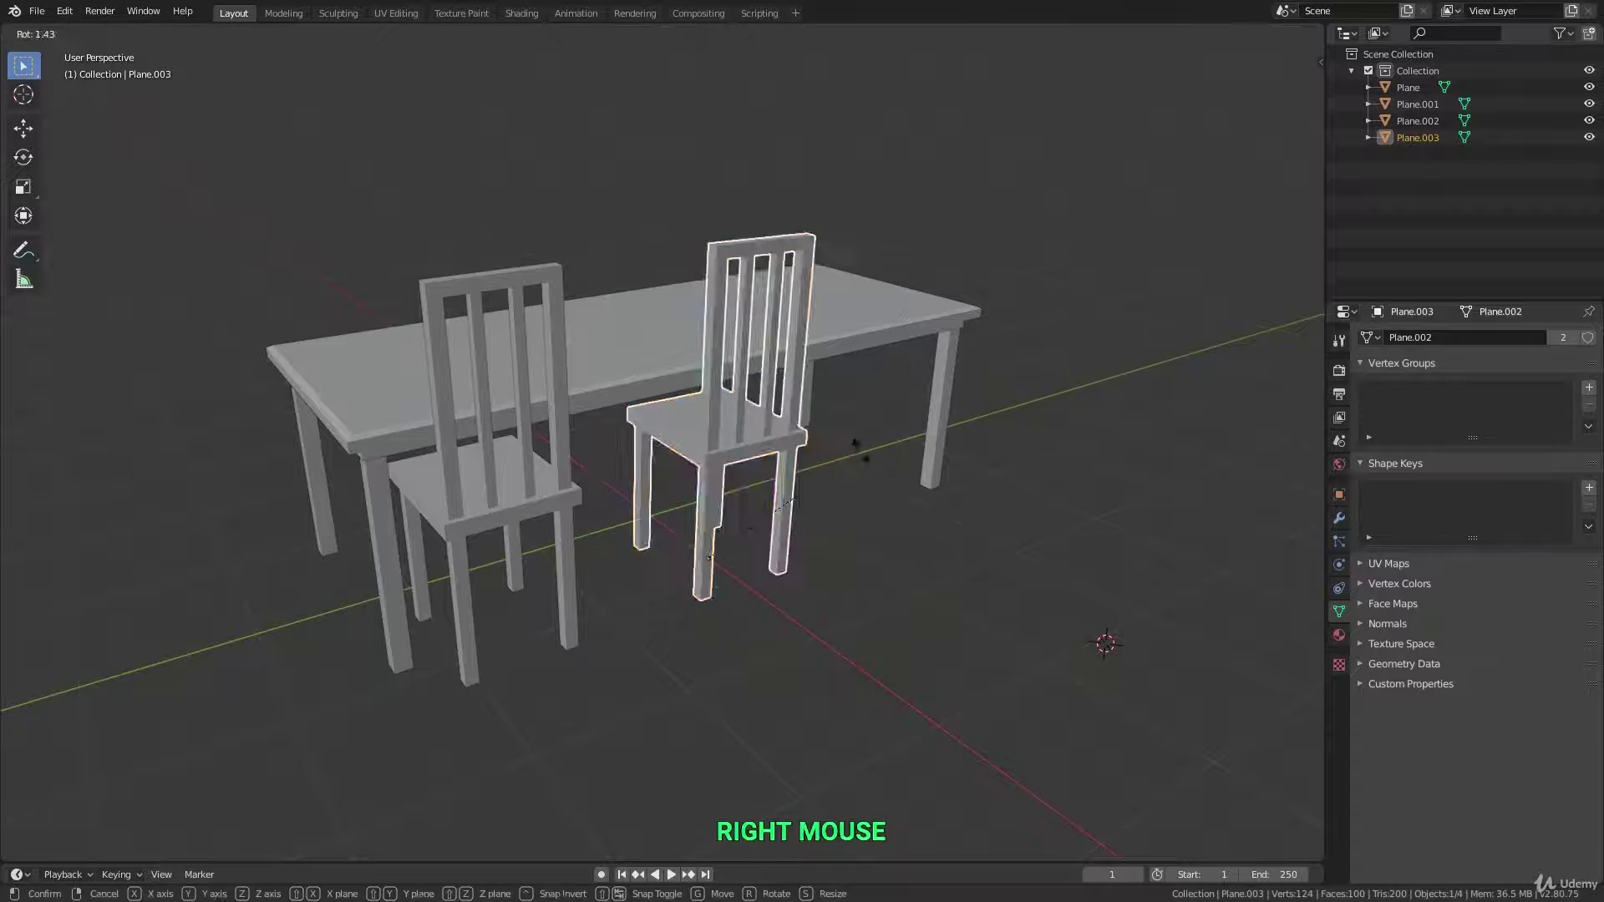
pyautogui.rightClick(800, 388)
pyautogui.press('s')
pyautogui.rightClick(800, 388)
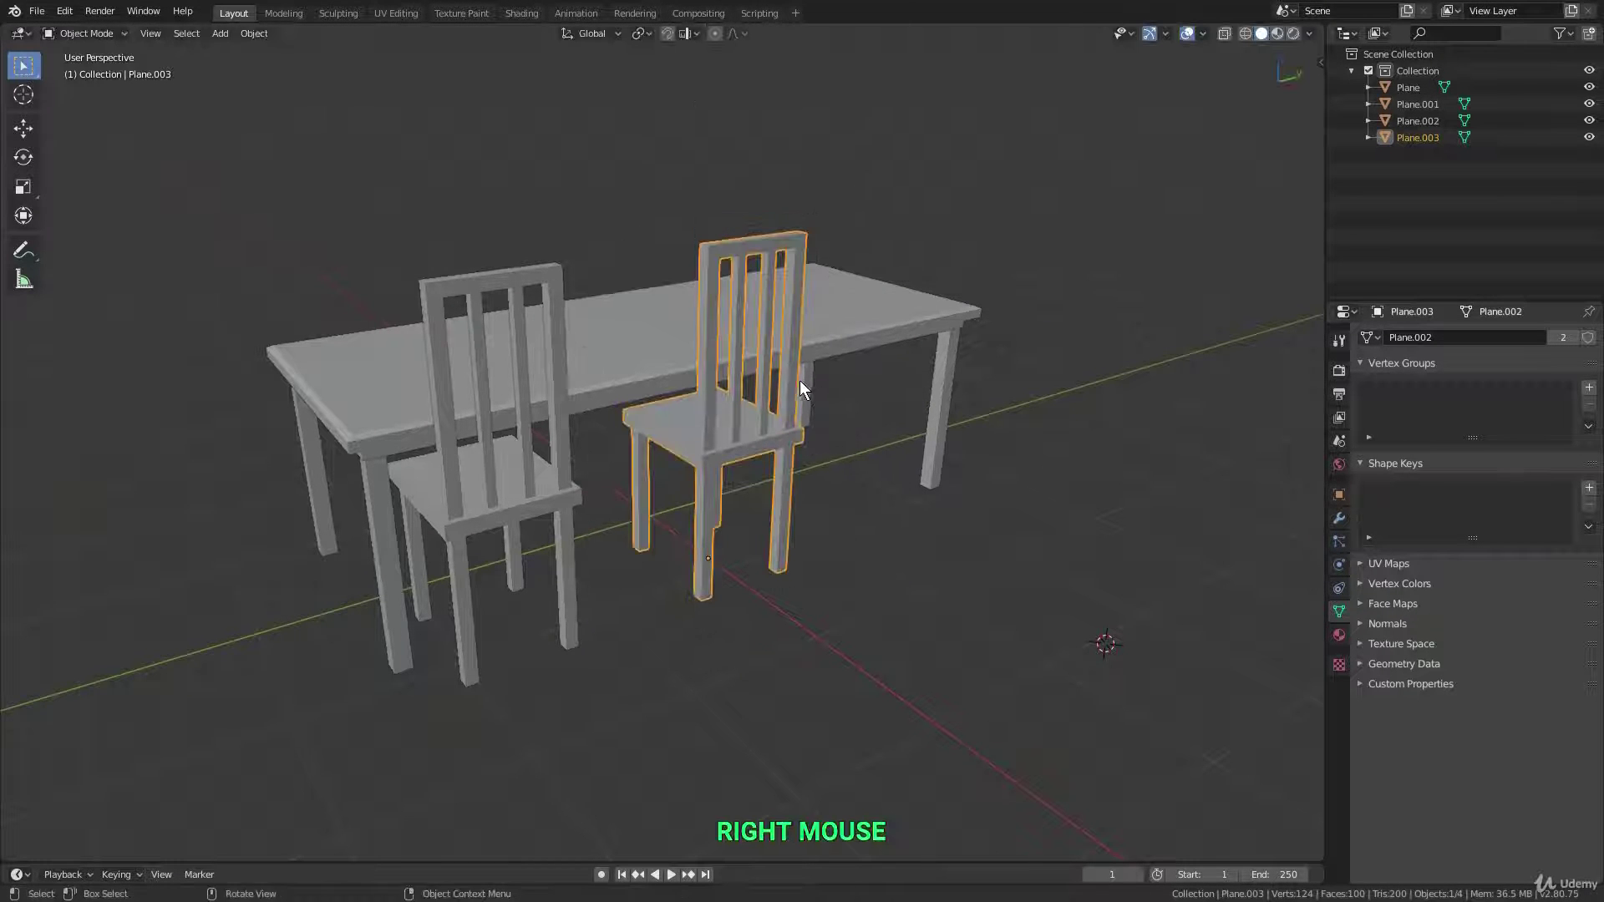
# Try moving the linked chair's top rail in Edit Mode to test the shared mesh, cancelling the move.
pyautogui.moveTo(799, 389); pyautogui.dragTo(800, 306, button='middle')
pyautogui.press('Tab')
pyautogui.press('g')
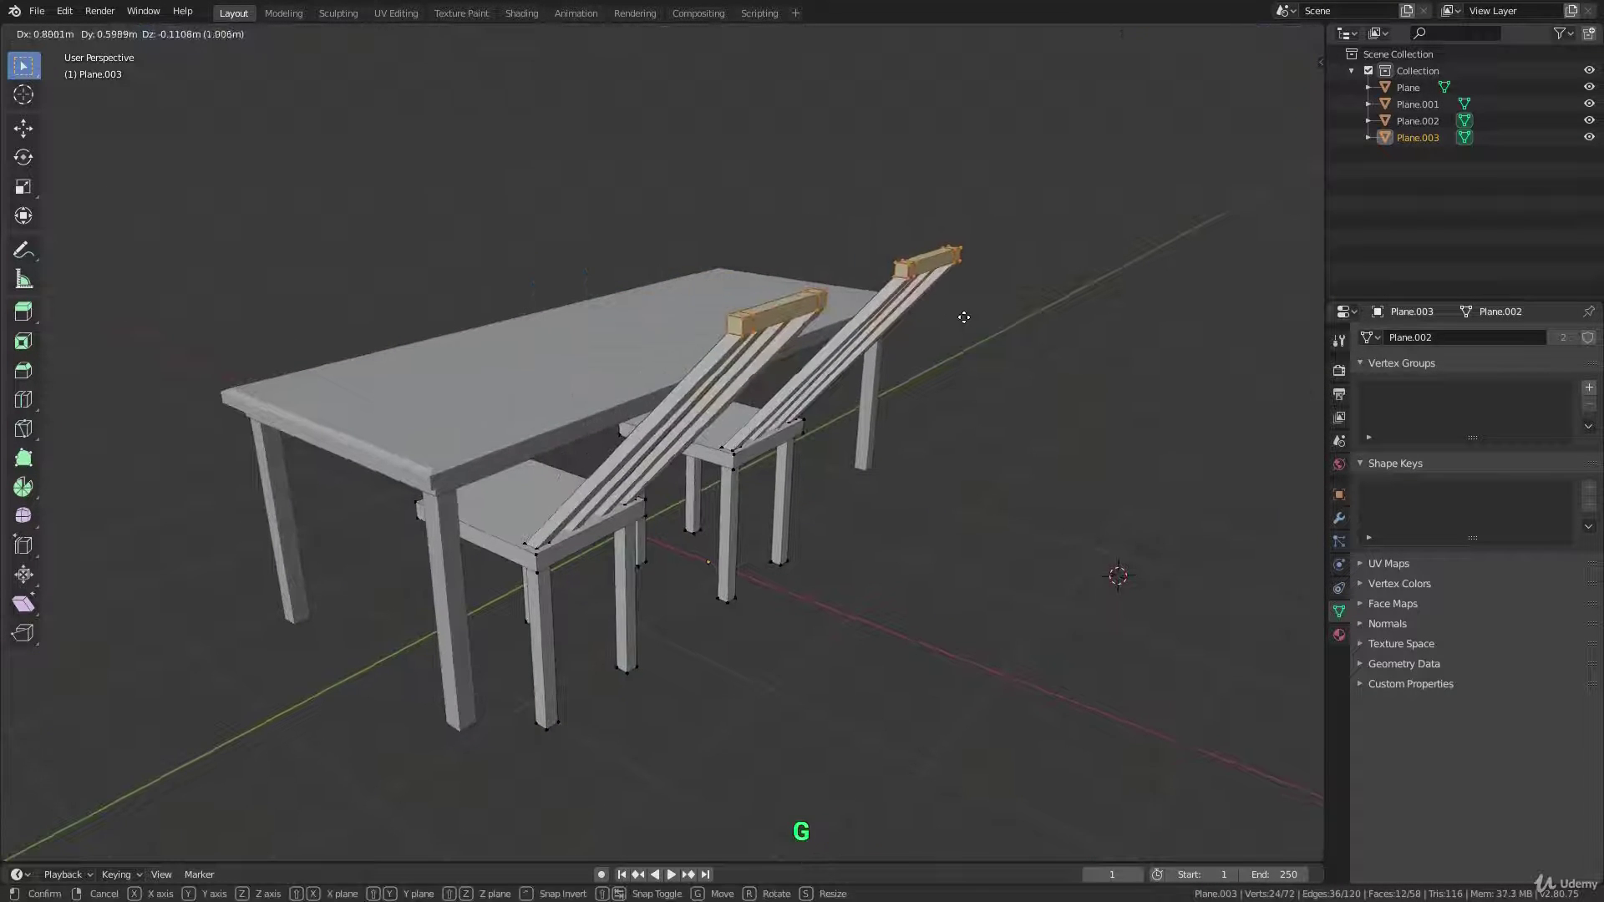
pyautogui.rightClick(676, 339)
# Try moving the lower ends of the linked chair's legs, cancel the move and return to Object Mode.
pyautogui.moveTo(676, 339); pyautogui.dragTo(714, 564, button='middle')
pyautogui.press('a')
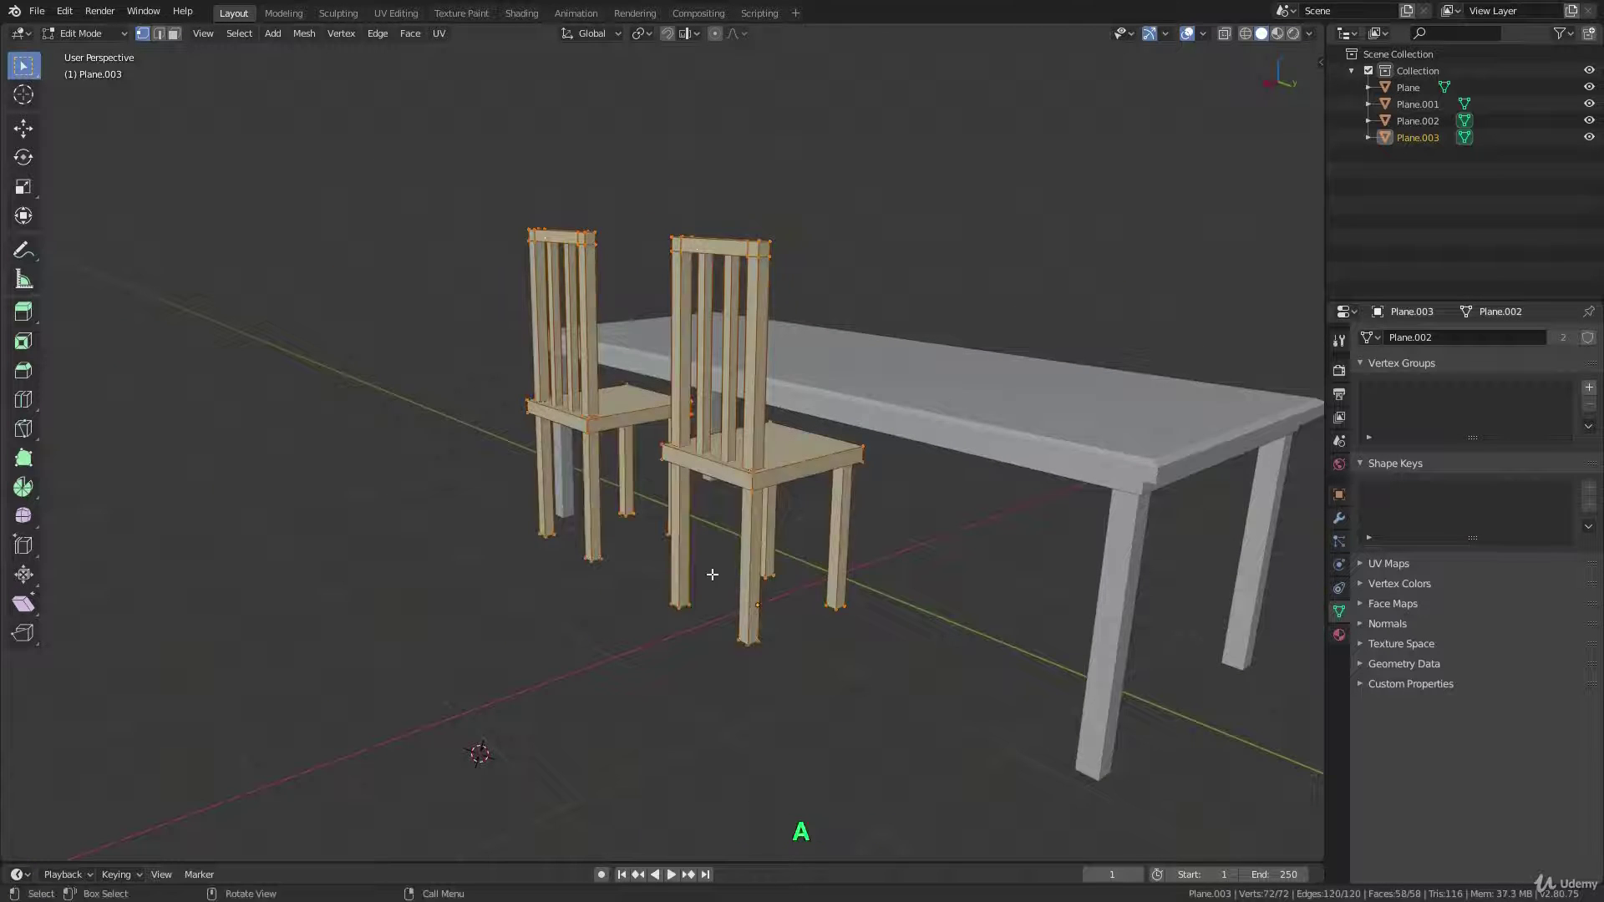
pyautogui.press('b')
pyautogui.moveTo(502, 509); pyautogui.dragTo(835, 660)
pyautogui.press('g')
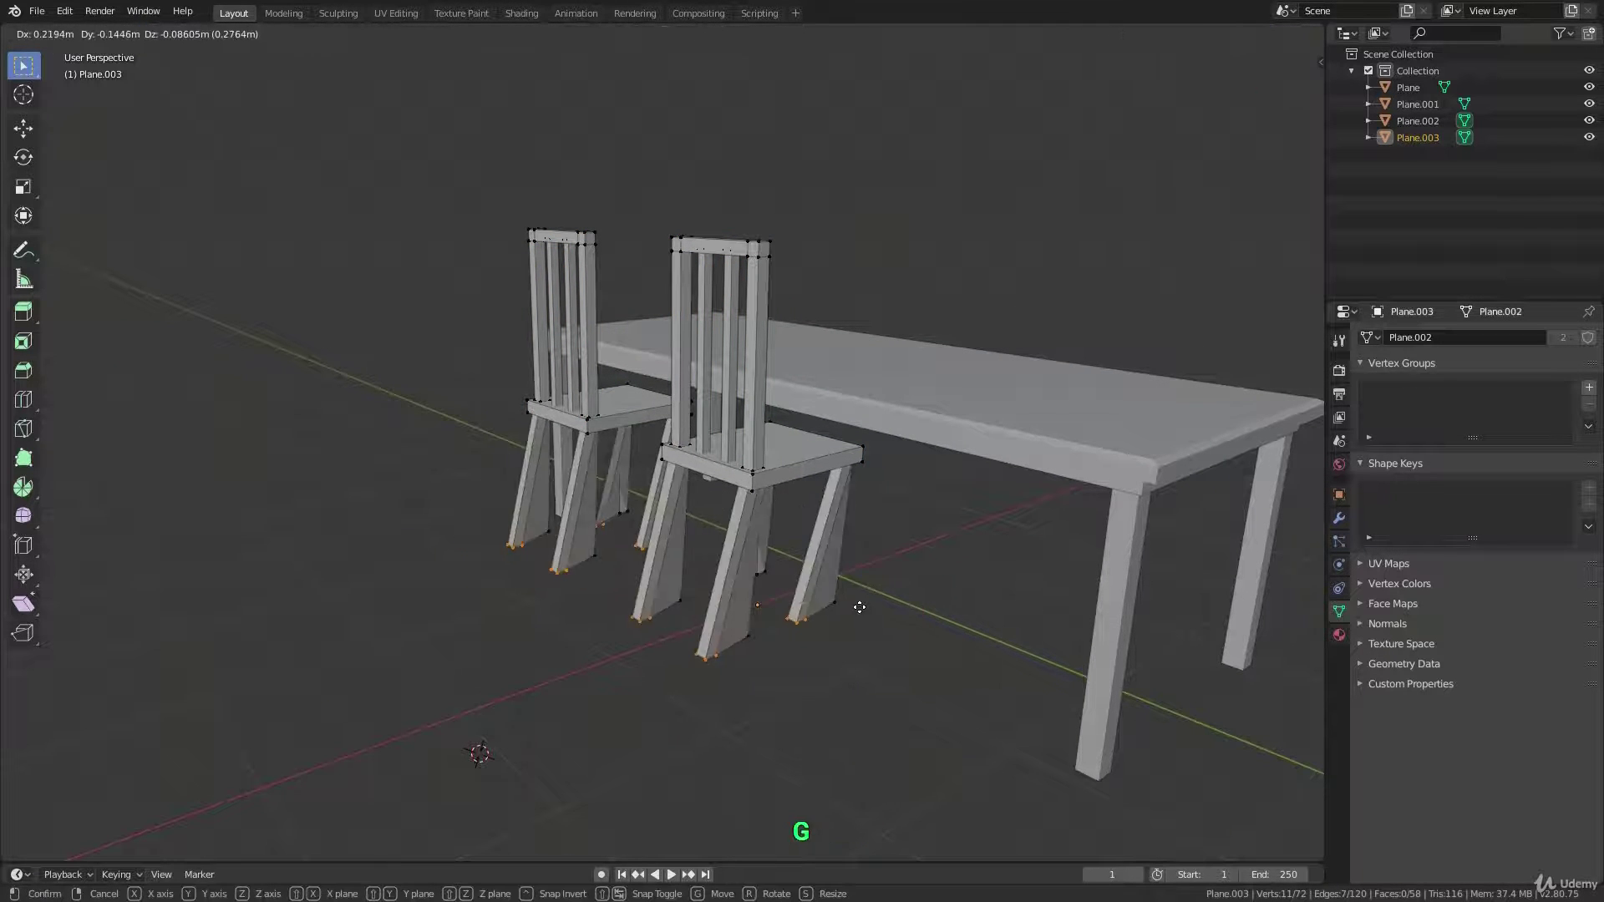
pyautogui.rightClick(861, 608)
pyautogui.press('Tab')
pyautogui.moveTo(861, 607); pyautogui.dragTo(716, 605, button='middle')
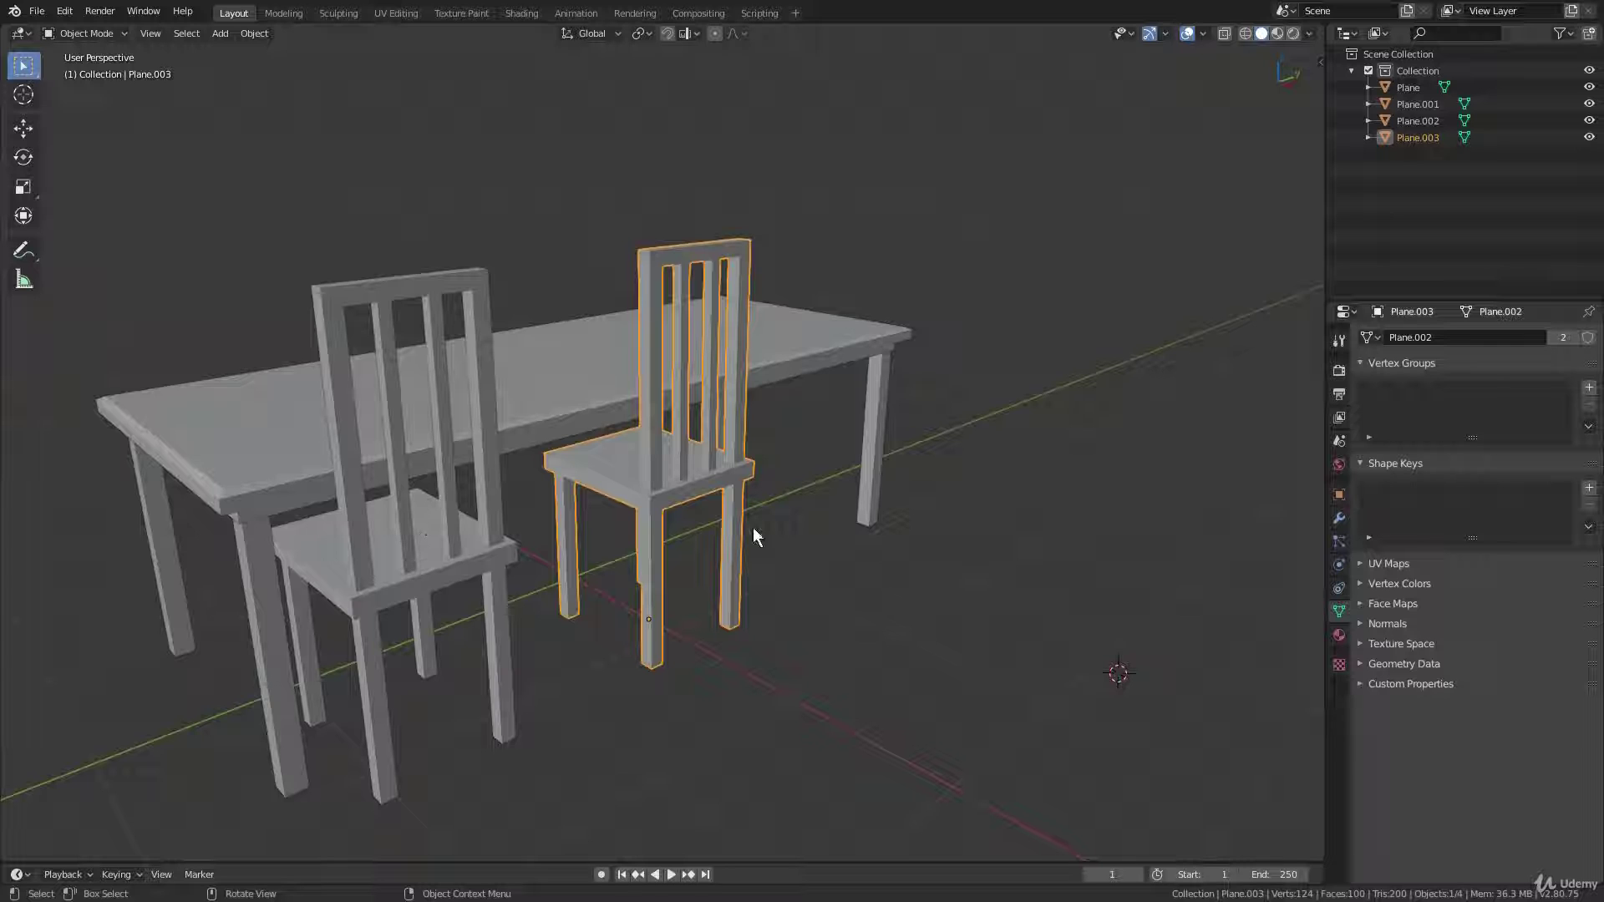
# Add a Bevel modifier to the linked chair copy and compare it with the original chair.
pyautogui.click(1332, 519)
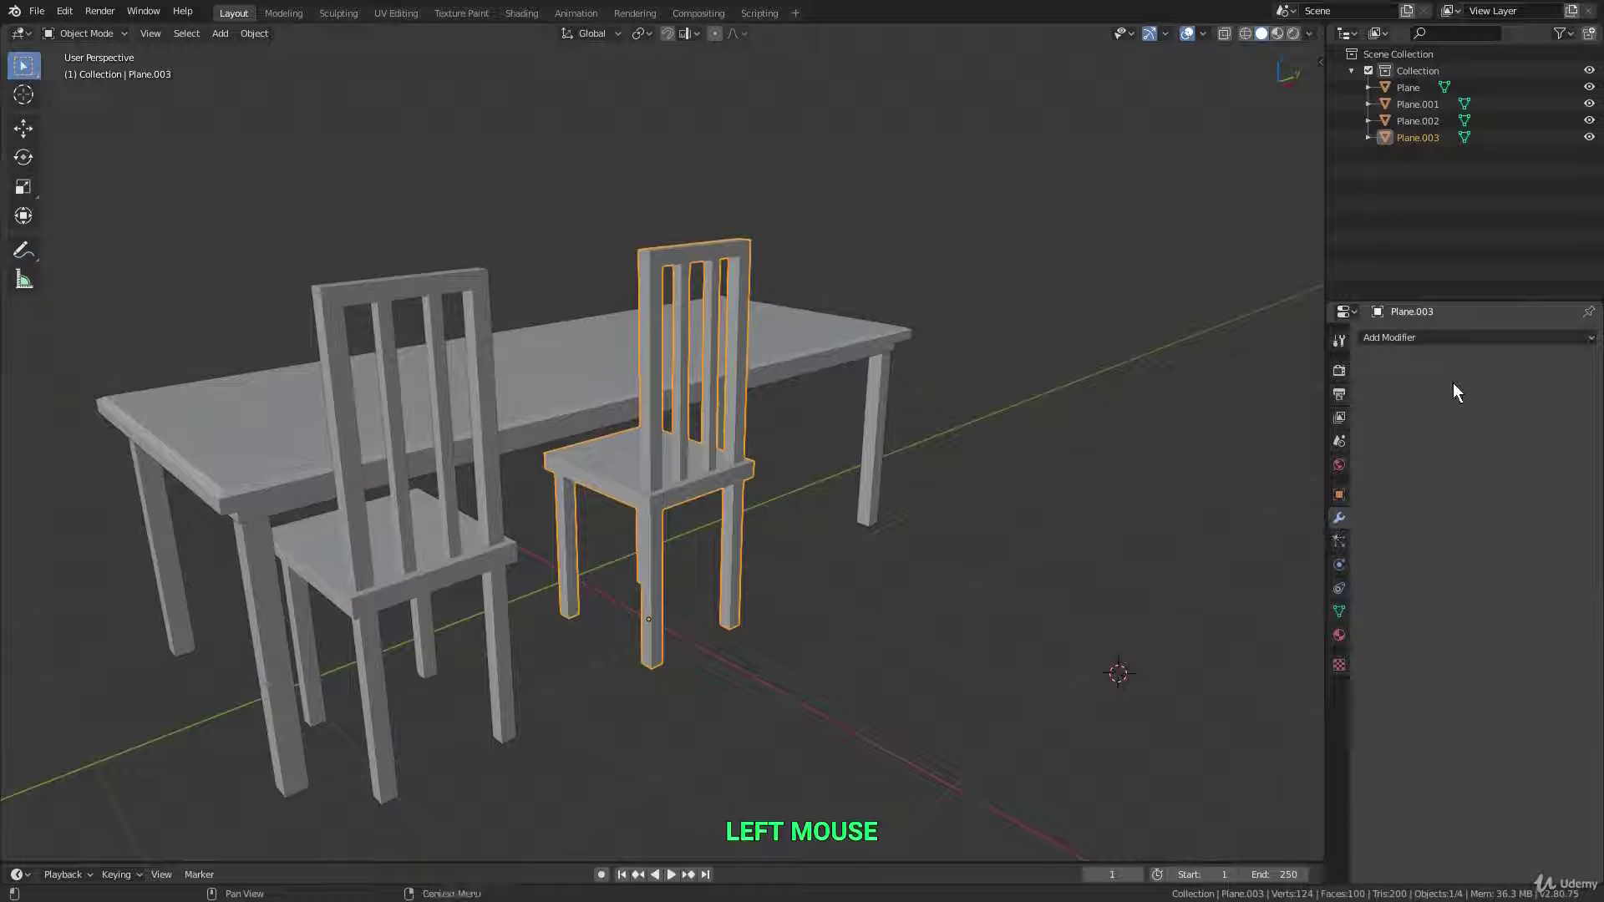
pyautogui.click(1437, 343)
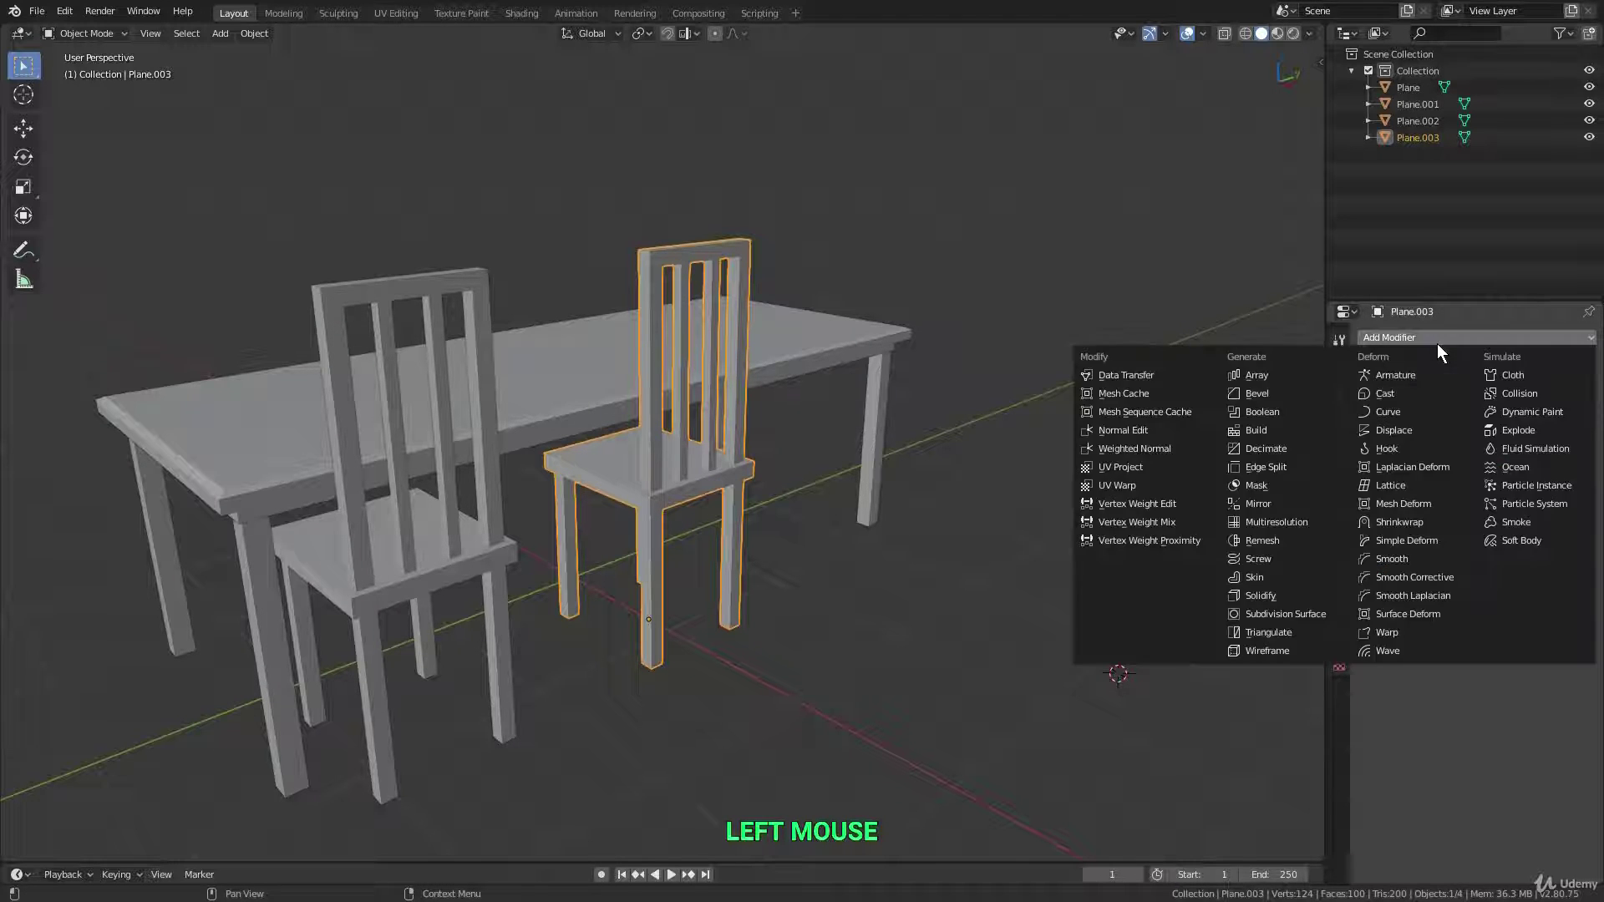
pyautogui.click(1241, 393)
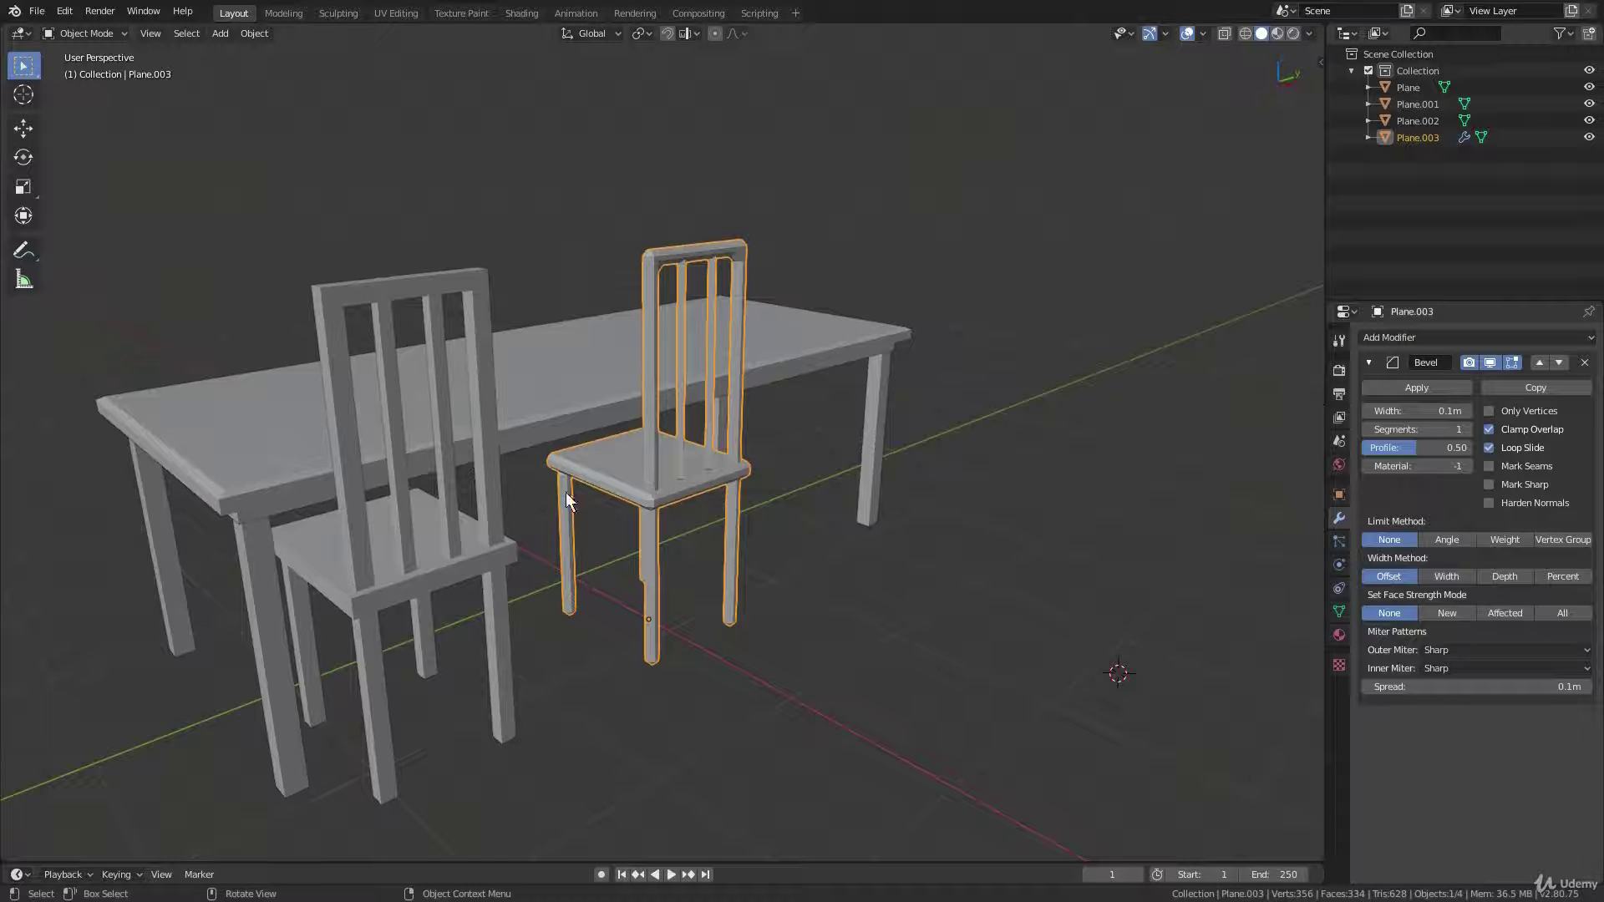
pyautogui.scroll(3, 640, 481)
pyautogui.keyDown('shift'); pyautogui.moveTo(700, 469); pyautogui.dragTo(783, 443, button='middle'); pyautogui.keyUp('shift')
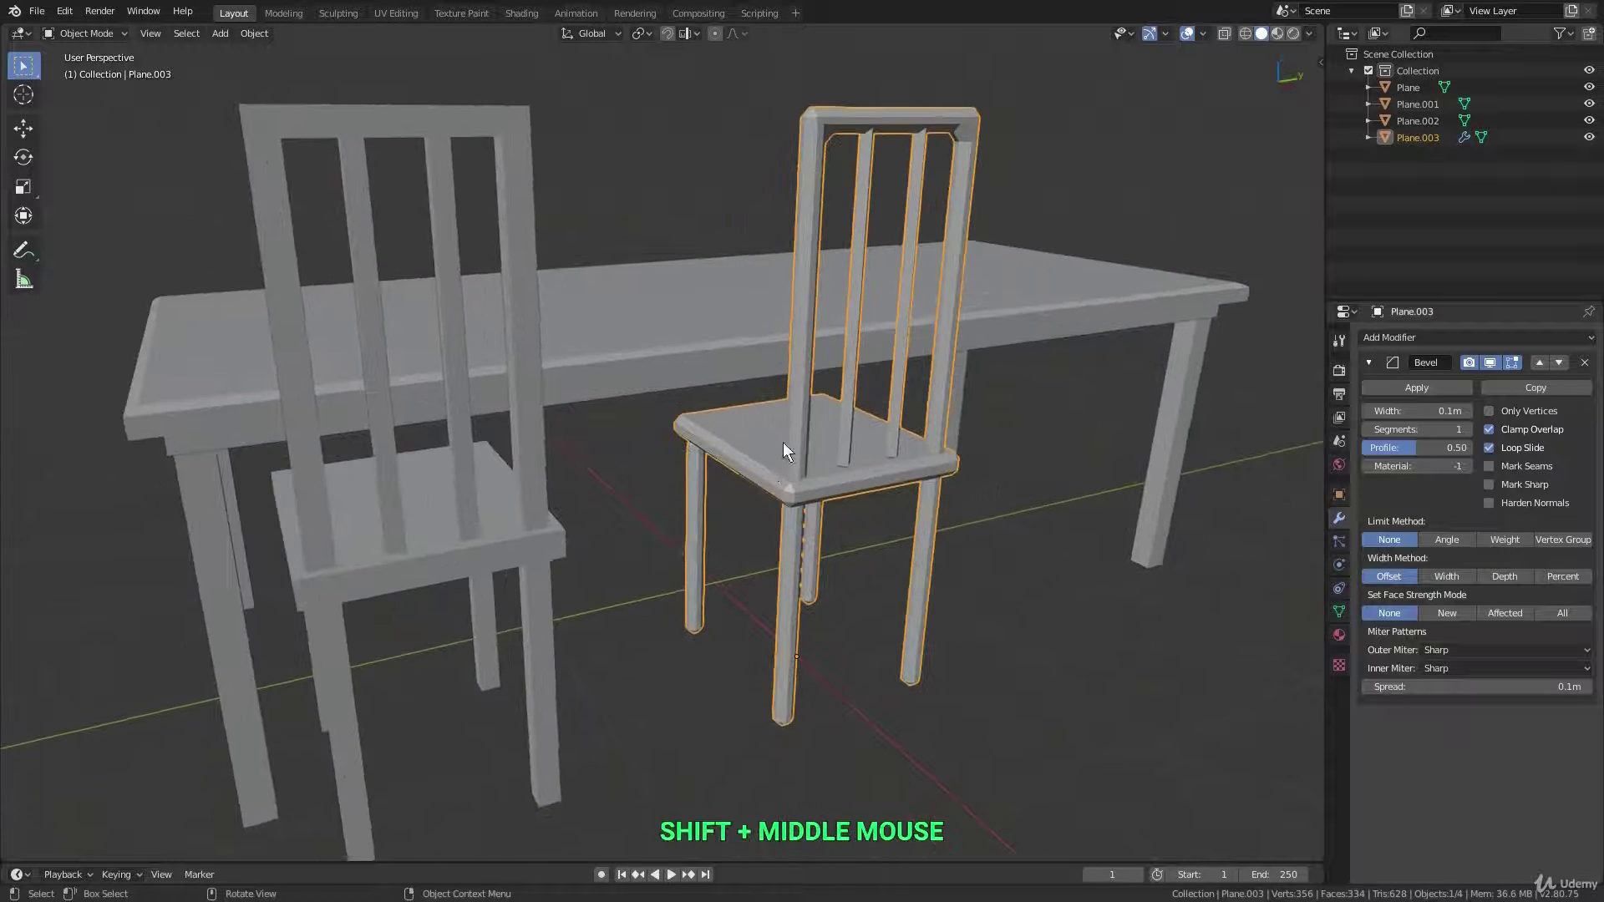
pyautogui.scroll(-2, 458, 460)
pyautogui.keyDown('shift'); pyautogui.moveTo(513, 466); pyautogui.dragTo(587, 458, button='middle'); pyautogui.keyUp('shift')
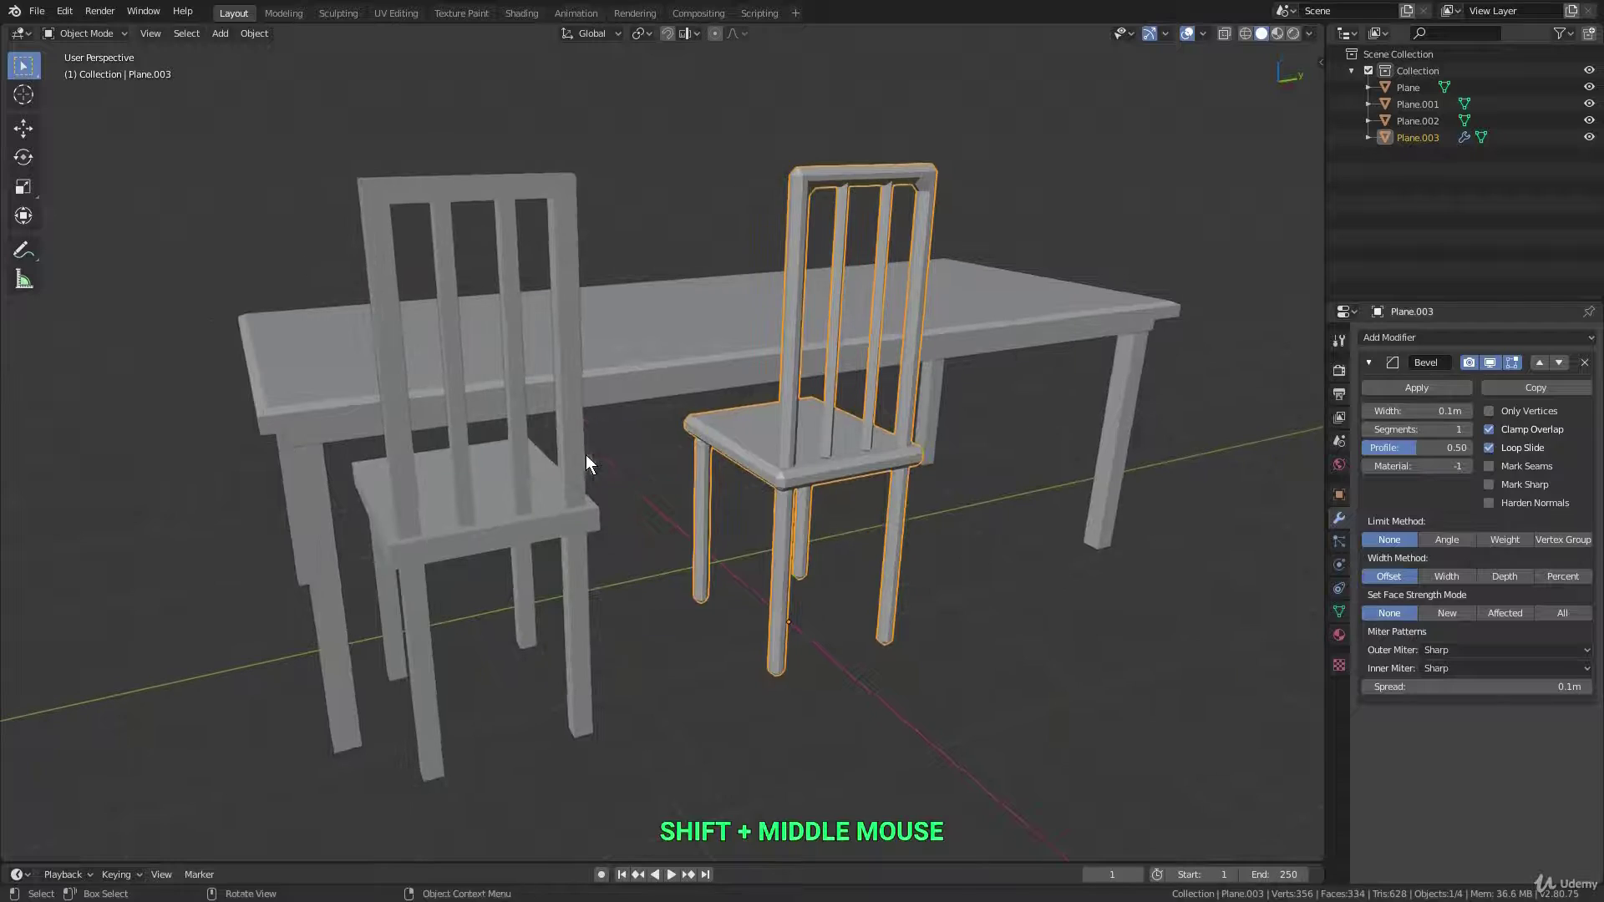
# Try moving the bevelled chair's top rail vertices with X-ray enabled, cancelling the move and leaving Edit Mode.
pyautogui.press('Tab')
pyautogui.press('z')
pyautogui.click(808, 172)
pyautogui.moveTo(808, 173); pyautogui.dragTo(967, 258)
pyautogui.hotkey('shift', 'z')
pyautogui.press('g')
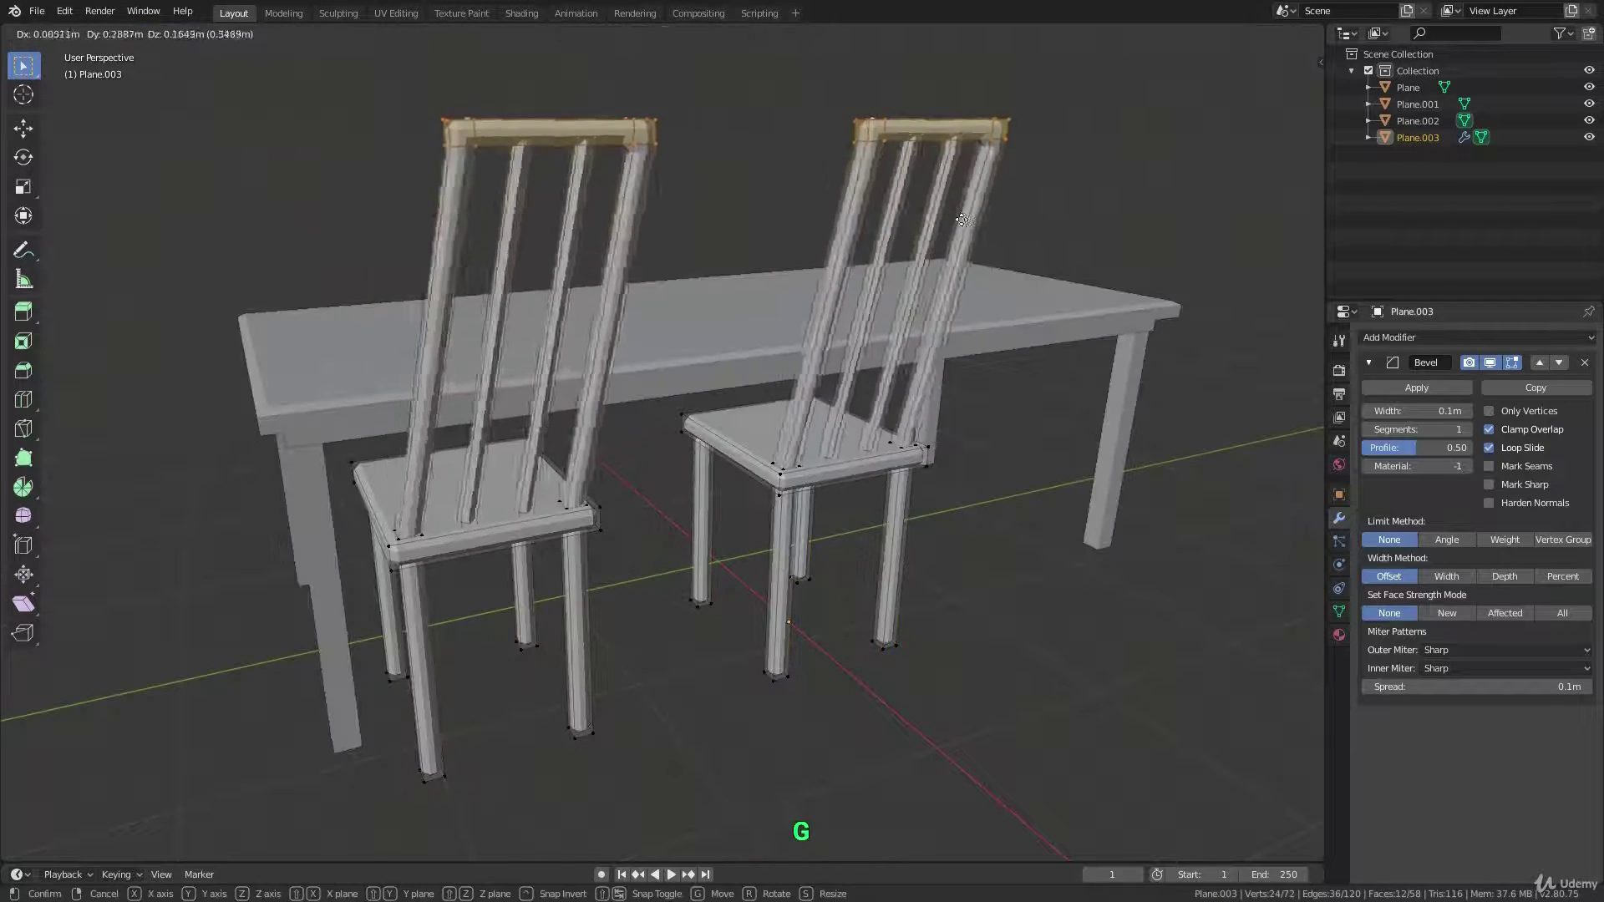
pyautogui.rightClick(751, 271)
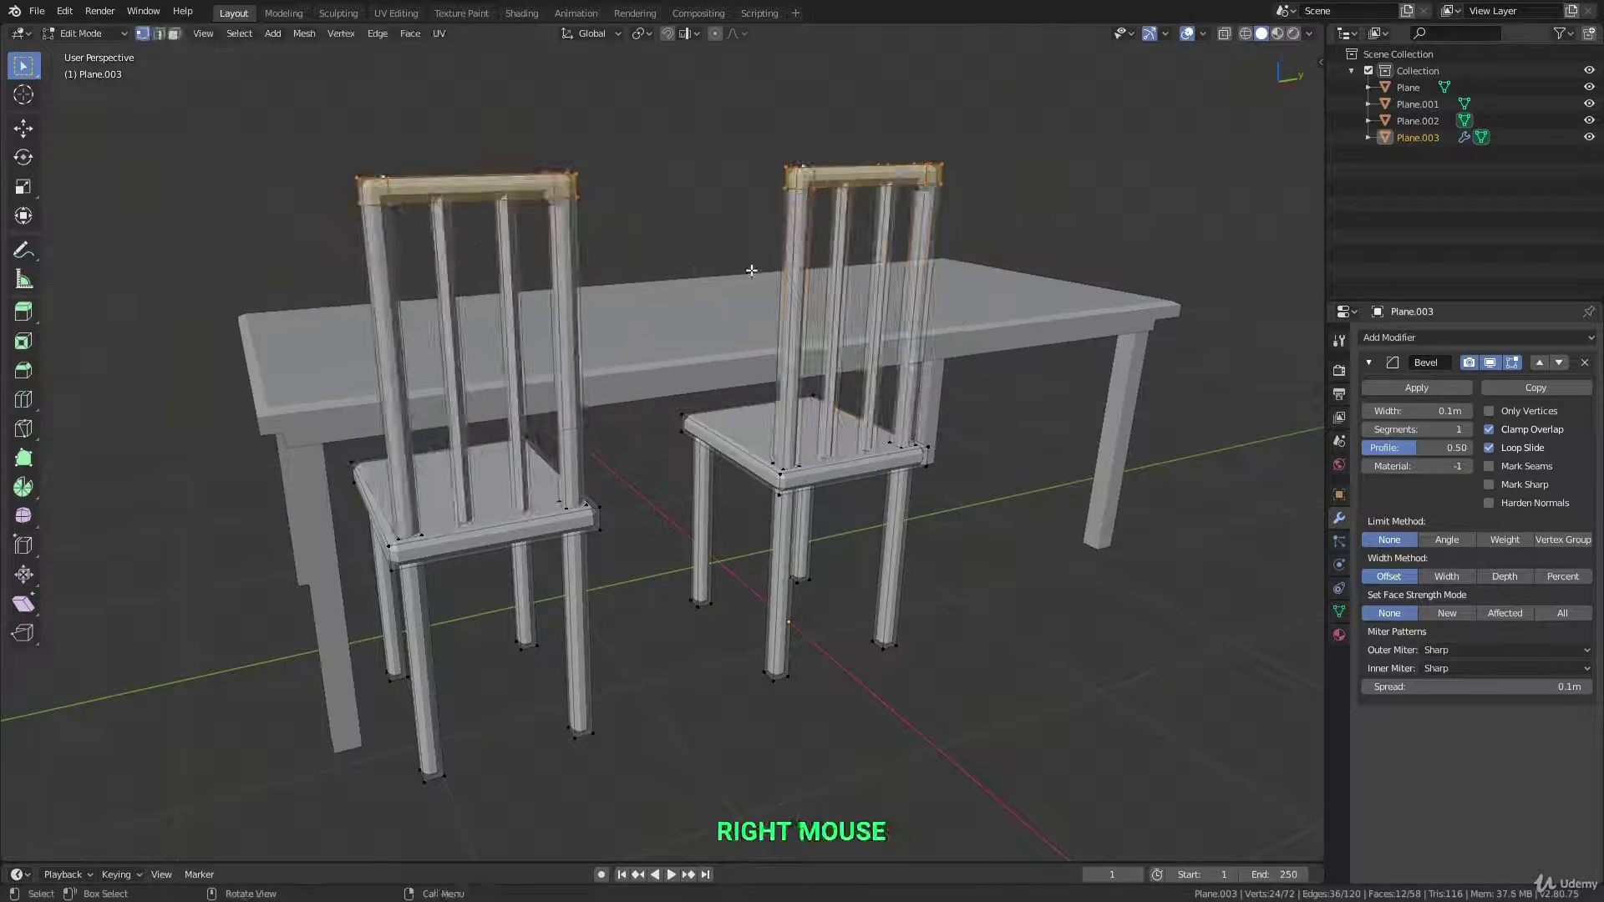
pyautogui.press('Tab')
# Remove the Bevel modifier from the linked chair copy.
pyautogui.moveTo(744, 436); pyautogui.dragTo(778, 472, button='middle')
pyautogui.scroll(-1, 800, 460)
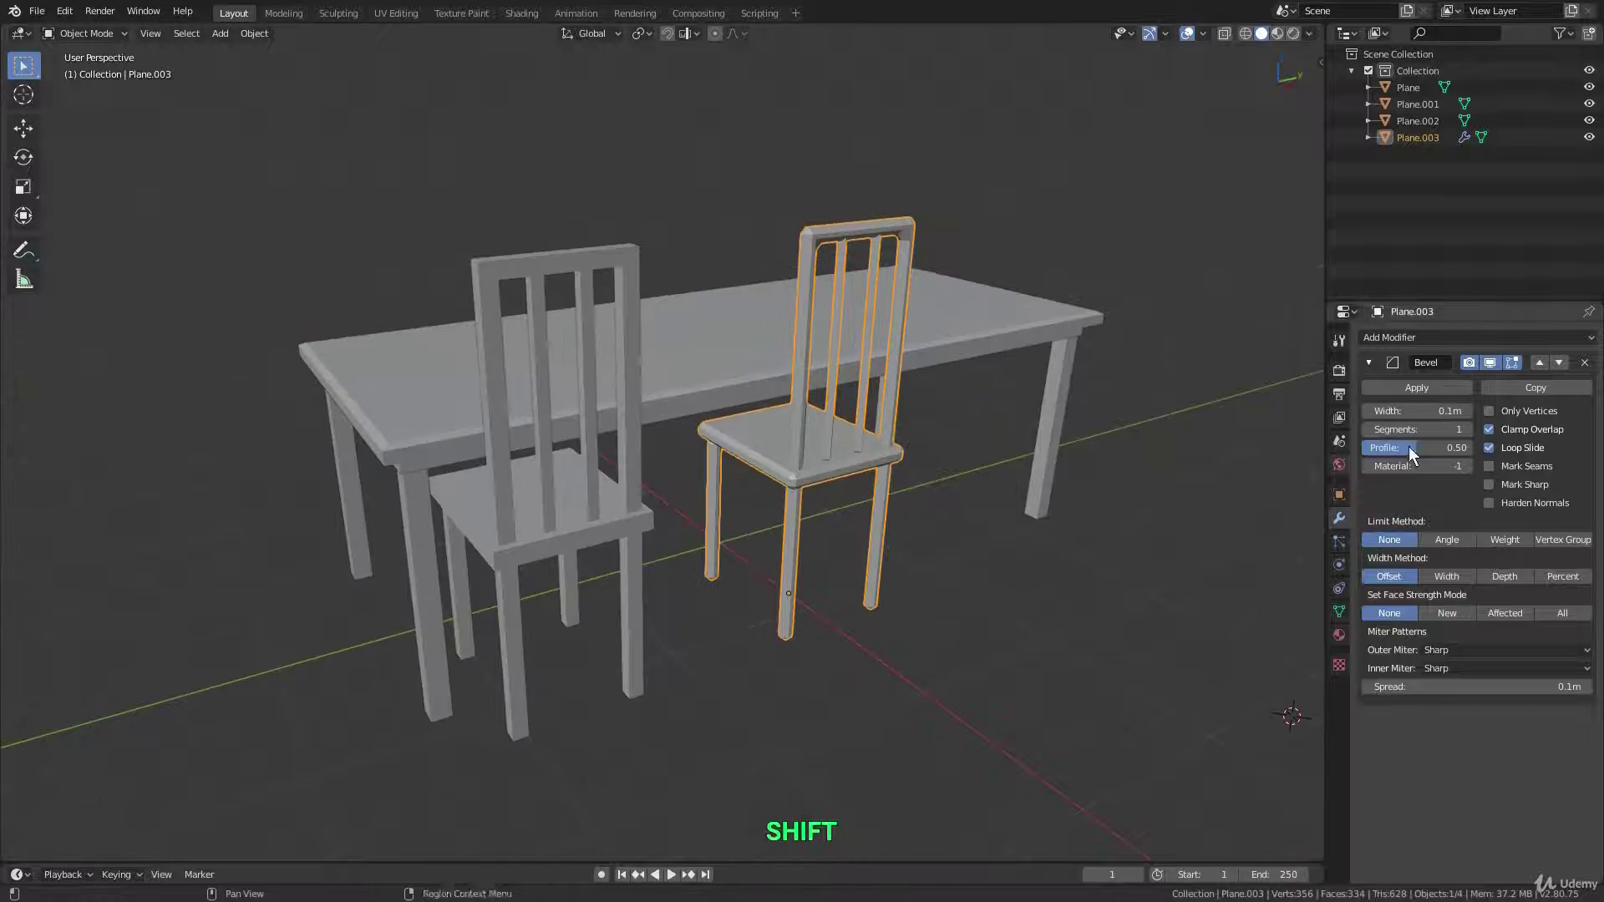
pyautogui.click(1586, 364)
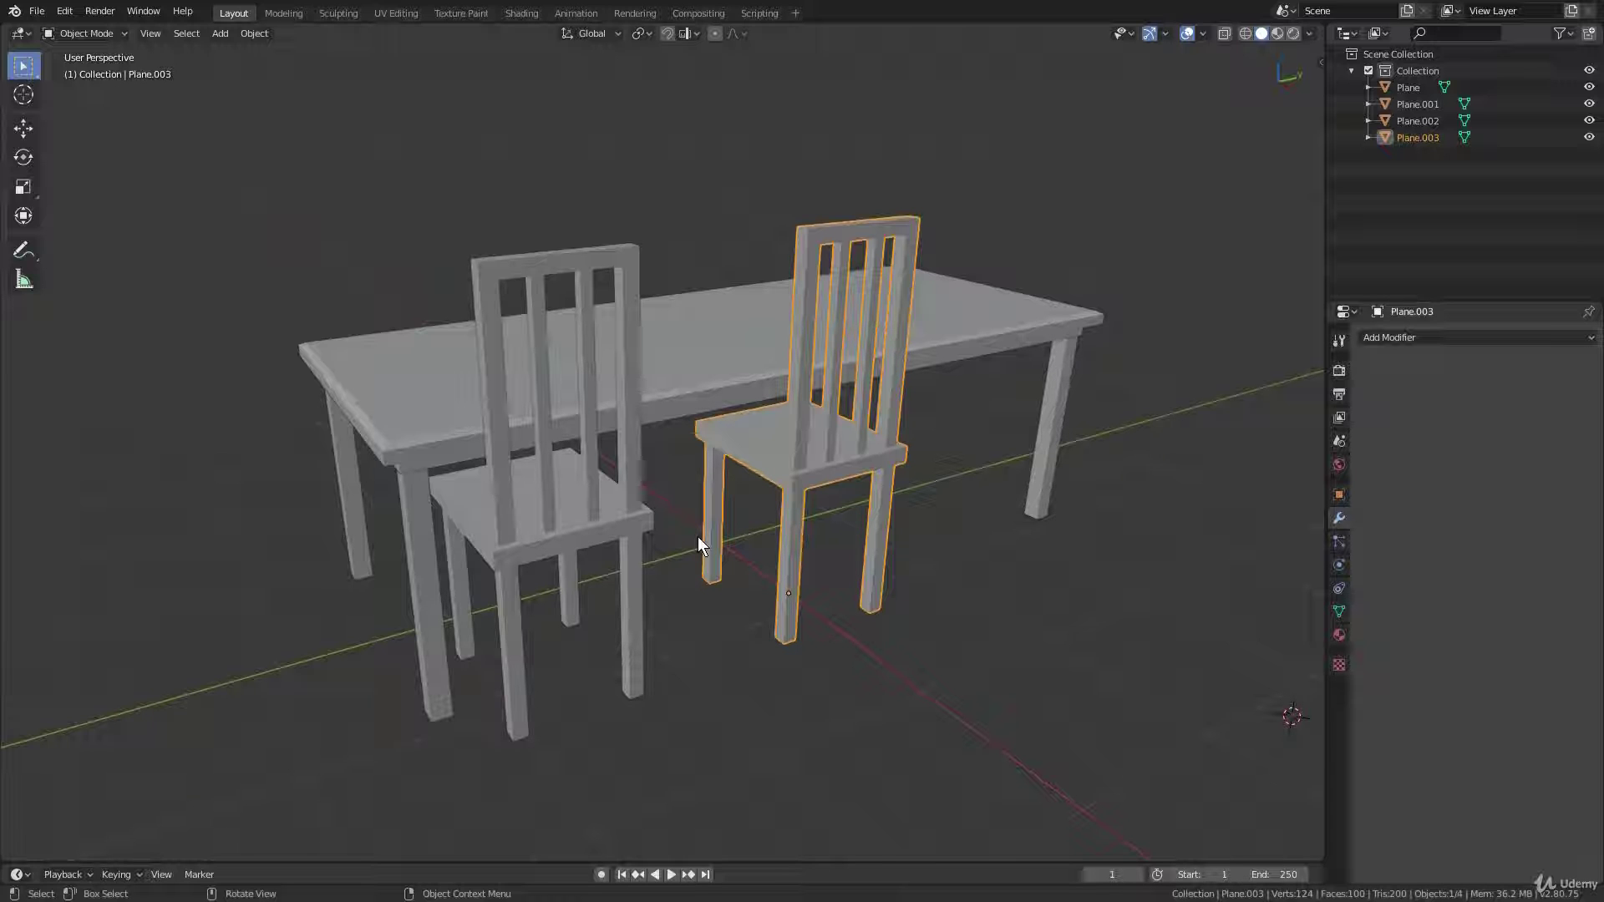
# Create a third linked chair and place it near the other end of the same table side.
pyautogui.scroll(-3, 707, 475)
pyautogui.moveTo(694, 479); pyautogui.dragTo(659, 584, button='middle')
pyautogui.hotkey('alt', 'd')
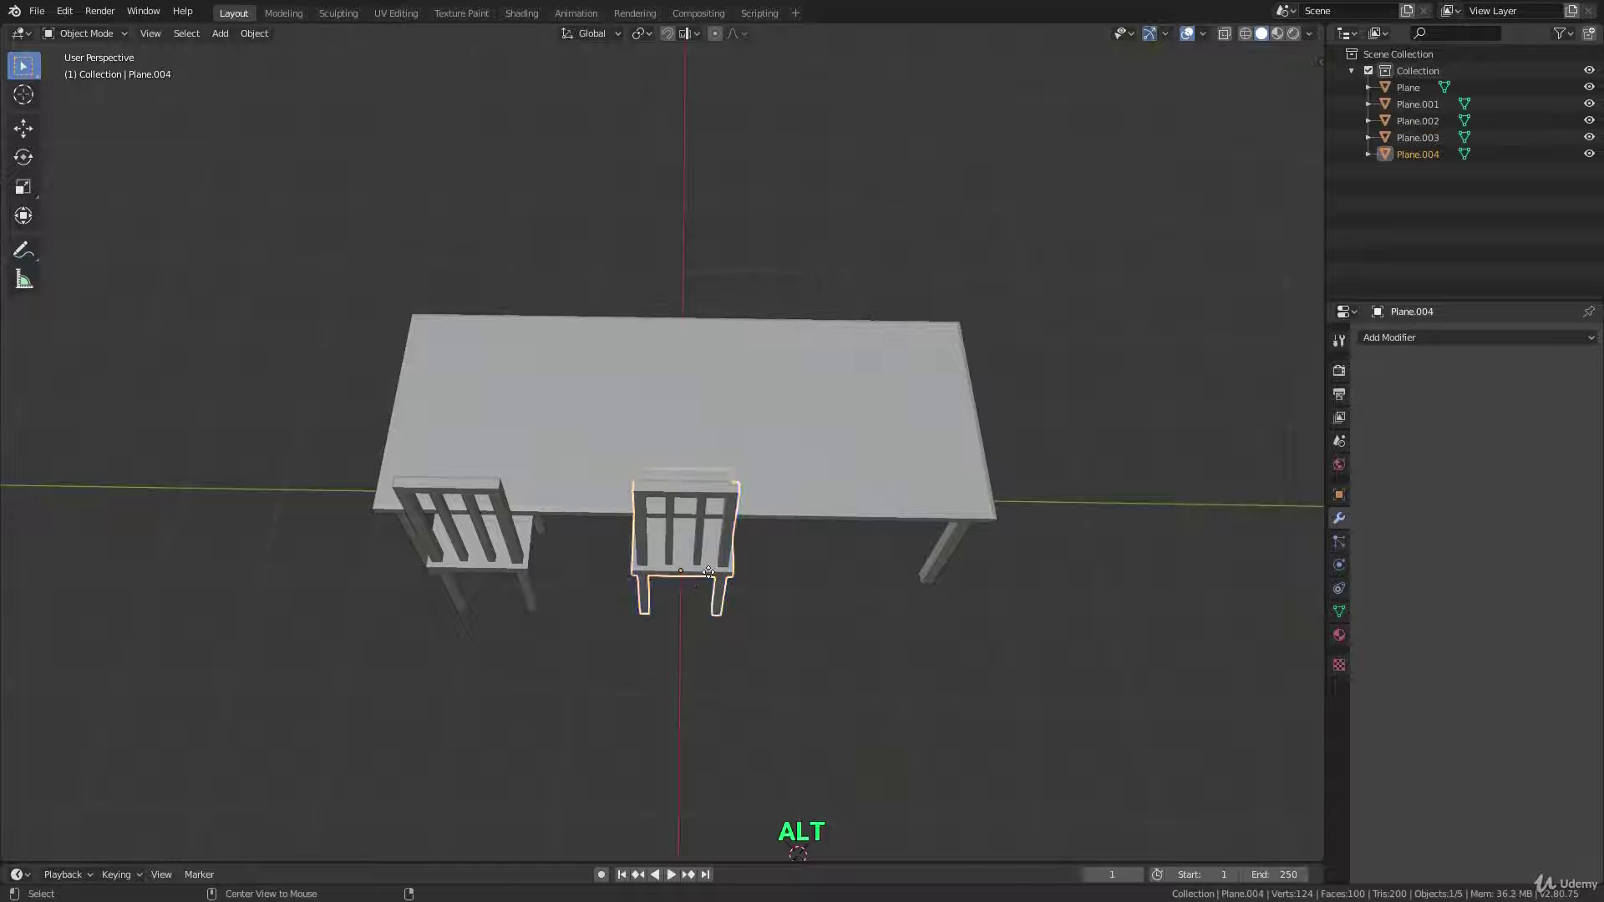
pyautogui.middleClick(854, 578)
pyautogui.click(854, 579)
# Create linked duplicates of all three chairs in top view and place them on the table's opposite side.
pyautogui.keyDown('shift'); pyautogui.click(527, 560); pyautogui.keyUp('shift')
pyautogui.keyDown('shift'); pyautogui.click(673, 572); pyautogui.keyUp('shift')
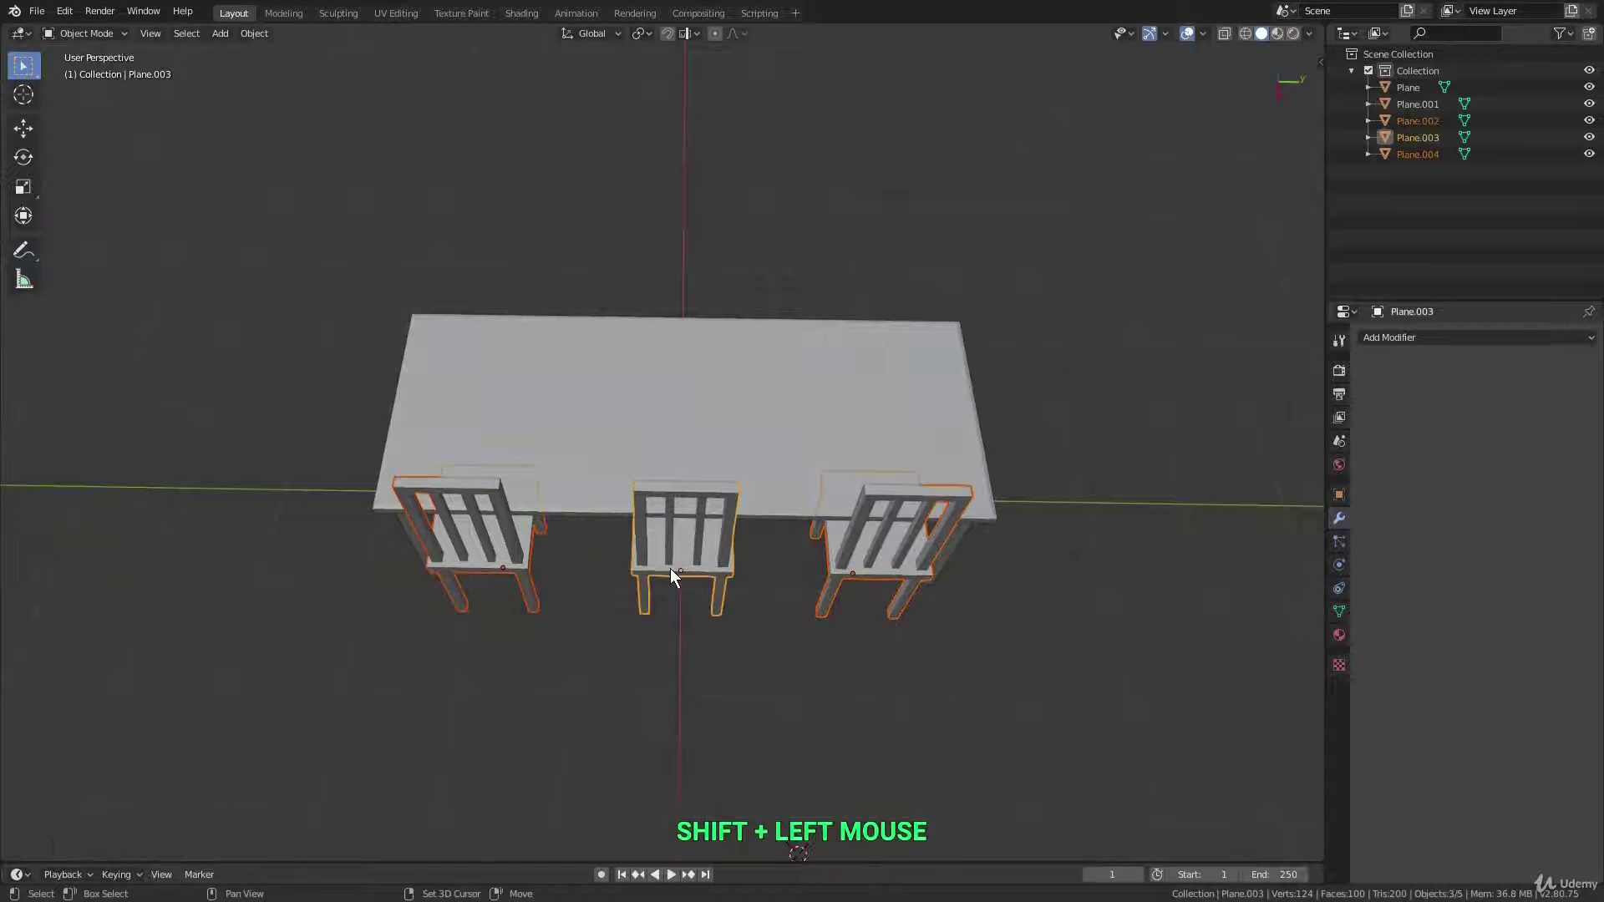
pyautogui.press('KP_7')
pyautogui.hotkey('alt', 'd')
pyautogui.click(433, 568)
# Rotate the three new chairs to face the table and move them about 0.45 m along the X axis.
pyautogui.press('r')
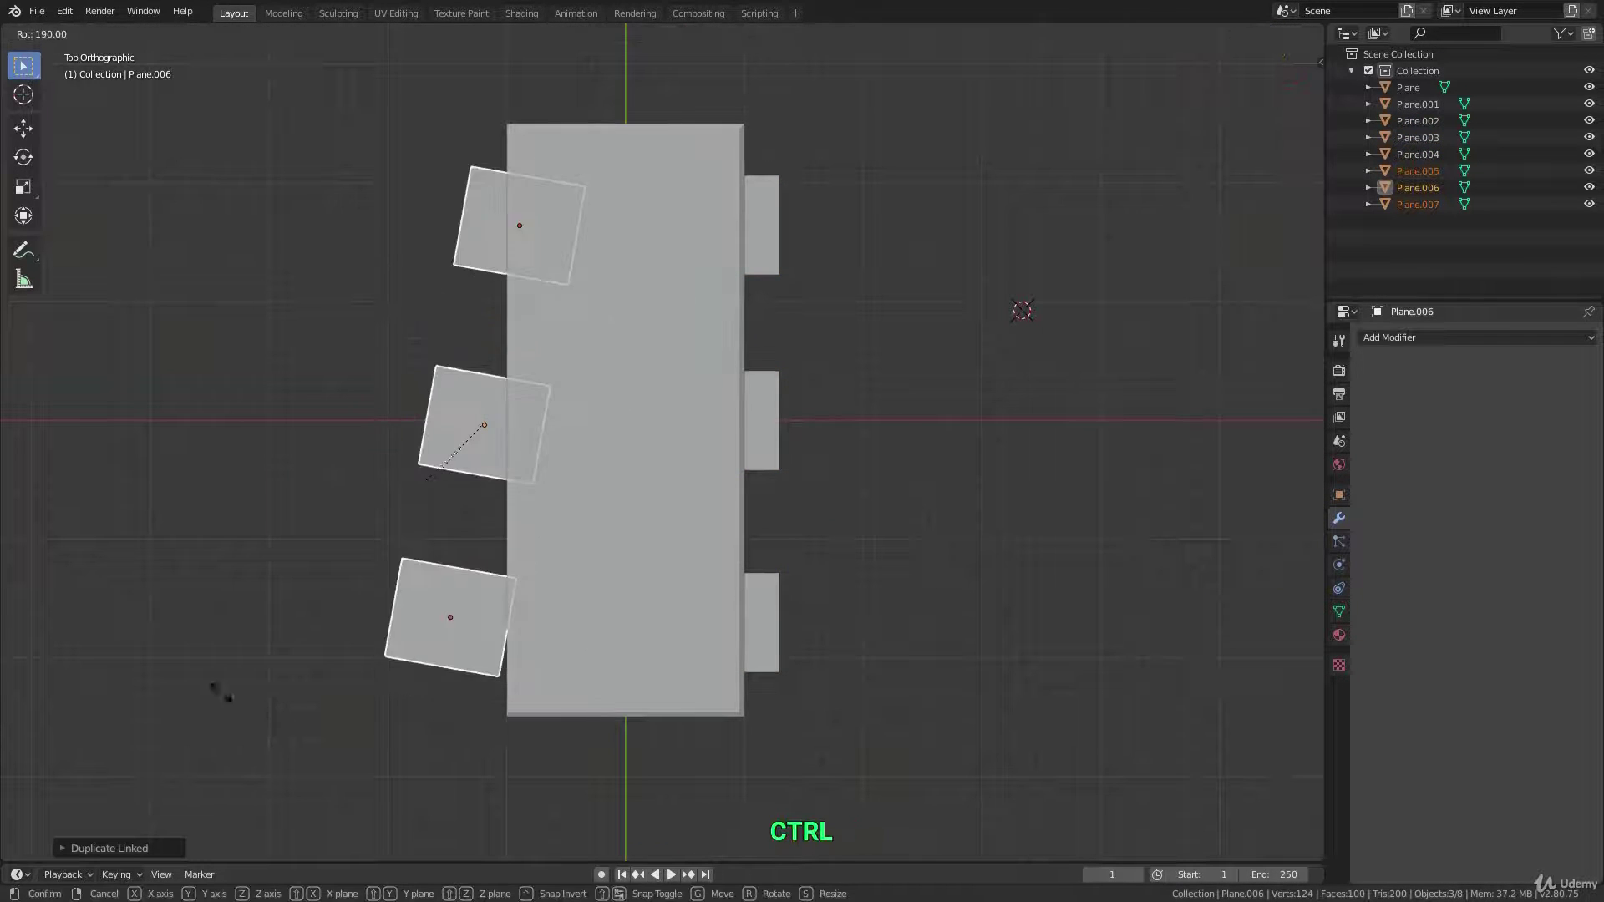
pyautogui.click(299, 687)
pyautogui.press('g')
pyautogui.press('x')
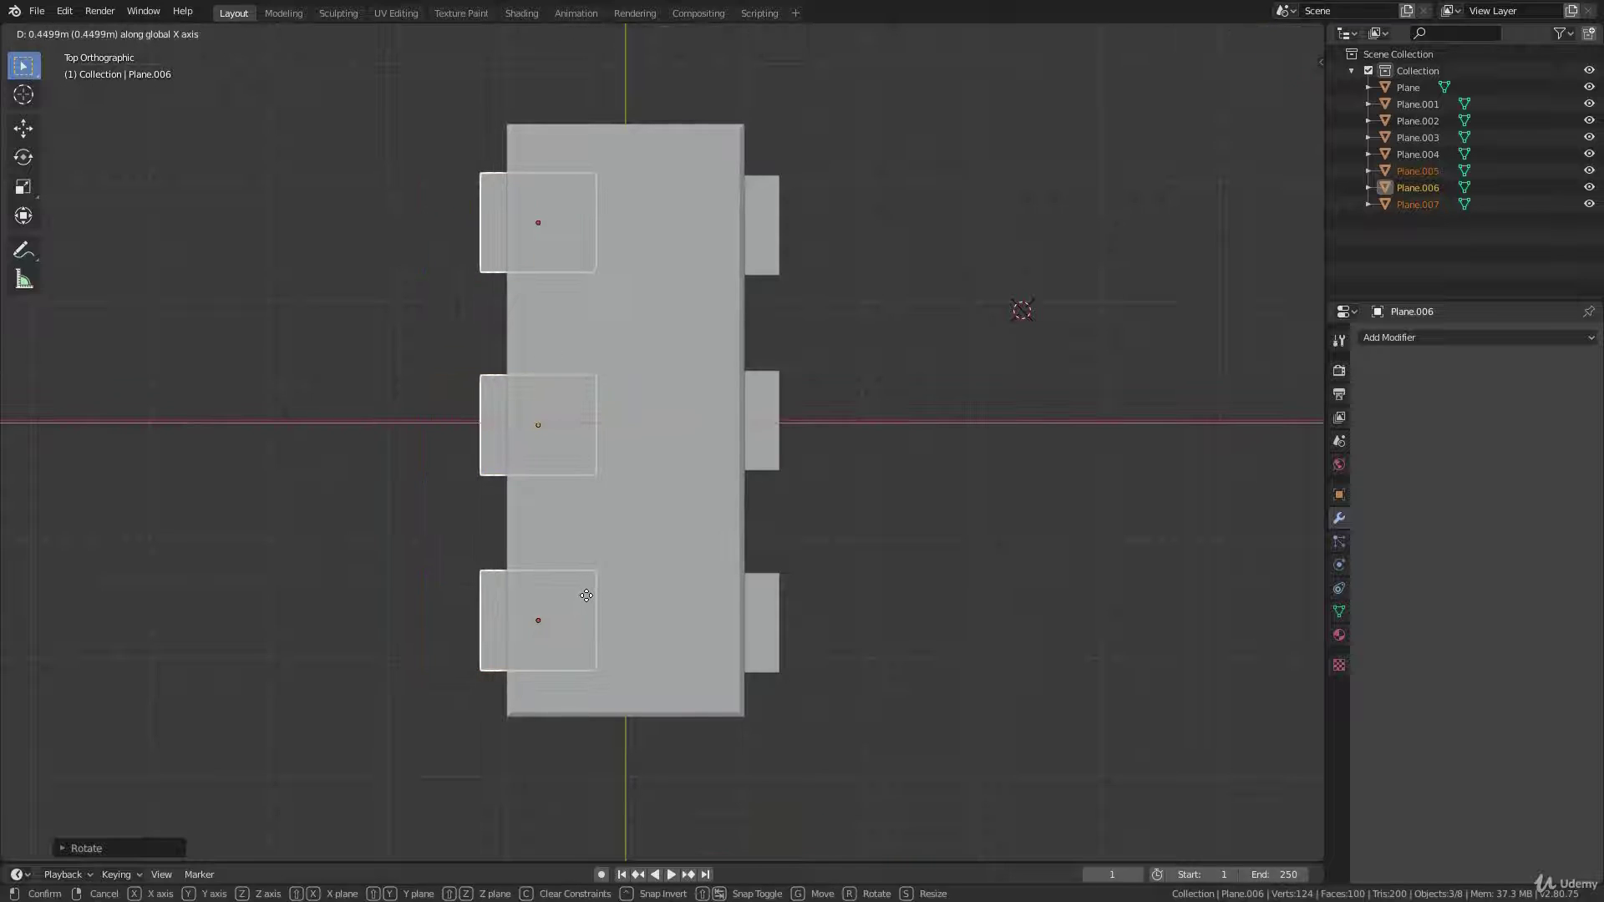
pyautogui.click(588, 594)
pyautogui.moveTo(588, 594); pyautogui.dragTo(645, 427, button='middle')
pyautogui.keyDown('shift'); pyautogui.moveTo(645, 427); pyautogui.dragTo(738, 455, button='middle'); pyautogui.keyUp('shift')
pyautogui.scroll(2, 720, 415)
pyautogui.moveTo(739, 454); pyautogui.dragTo(728, 493, button='middle')
# Slant the backrests of all linked chairs by moving one chair's top rail outward along the X axis in Edit Mode.
pyautogui.click(626, 658)
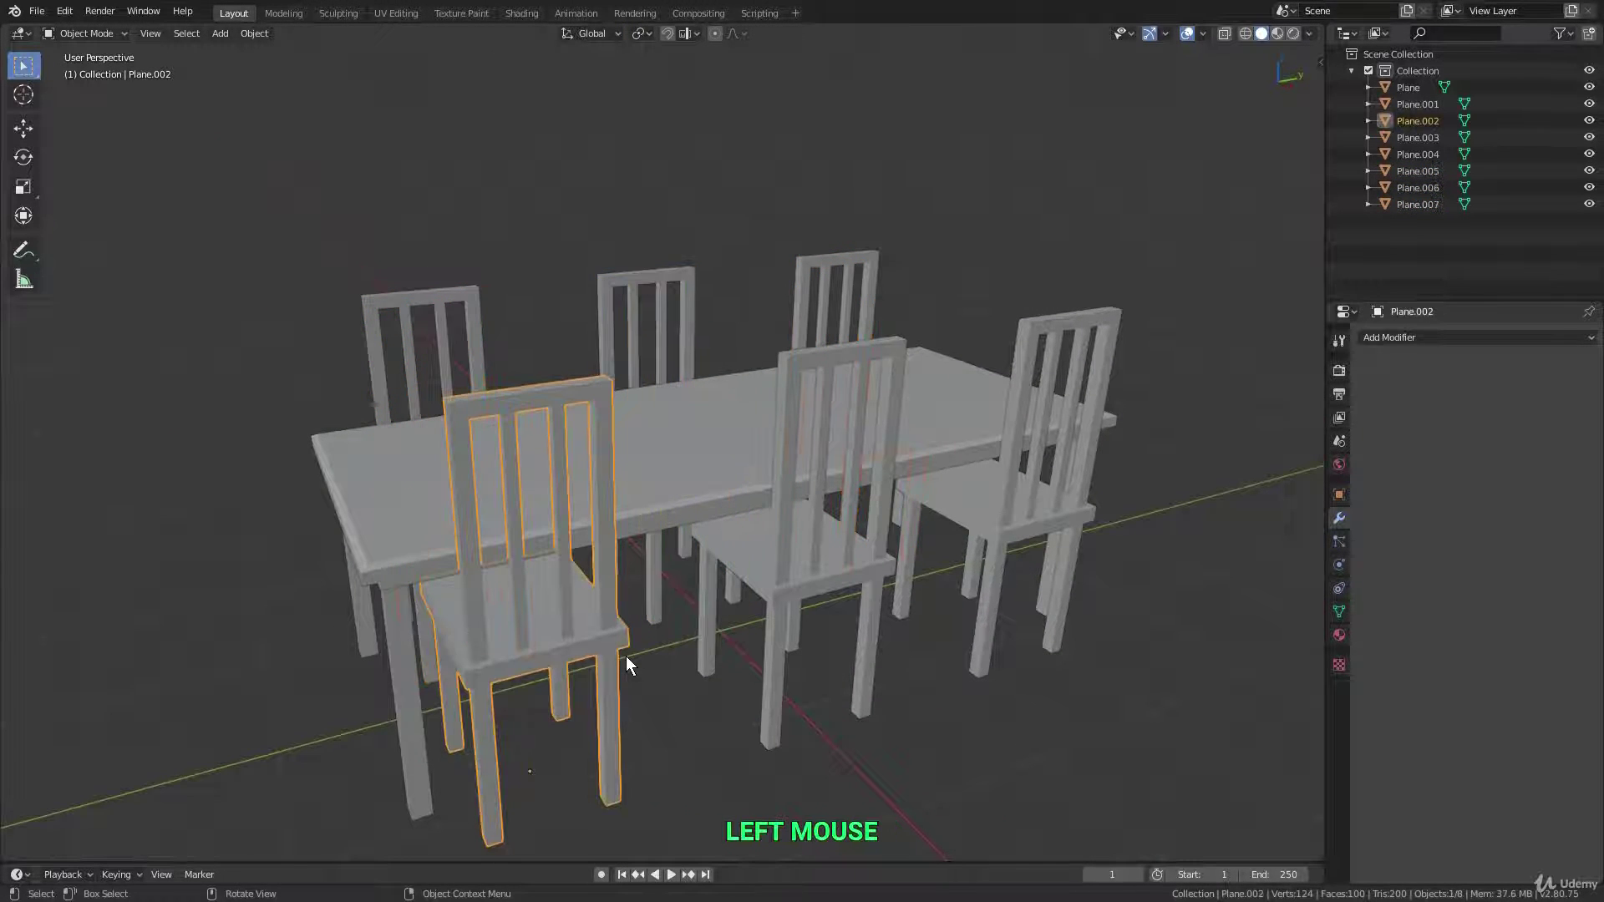
pyautogui.keyDown('shift'); pyautogui.moveTo(677, 655); pyautogui.dragTo(650, 568, button='middle'); pyautogui.keyUp('shift')
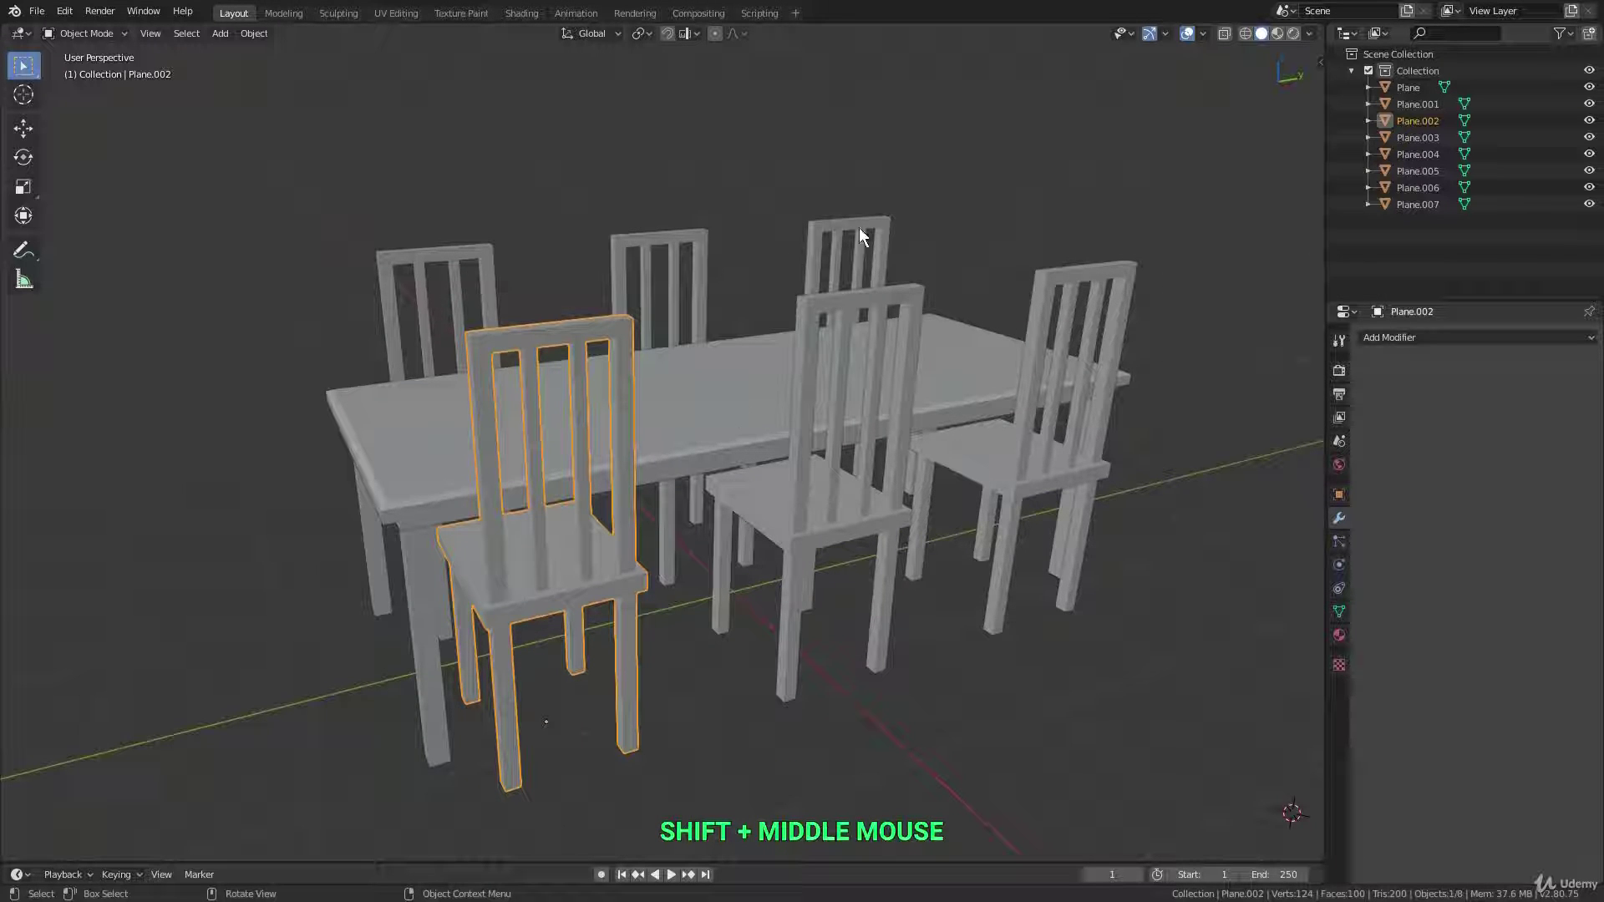
pyautogui.moveTo(723, 421); pyautogui.dragTo(799, 401, button='middle')
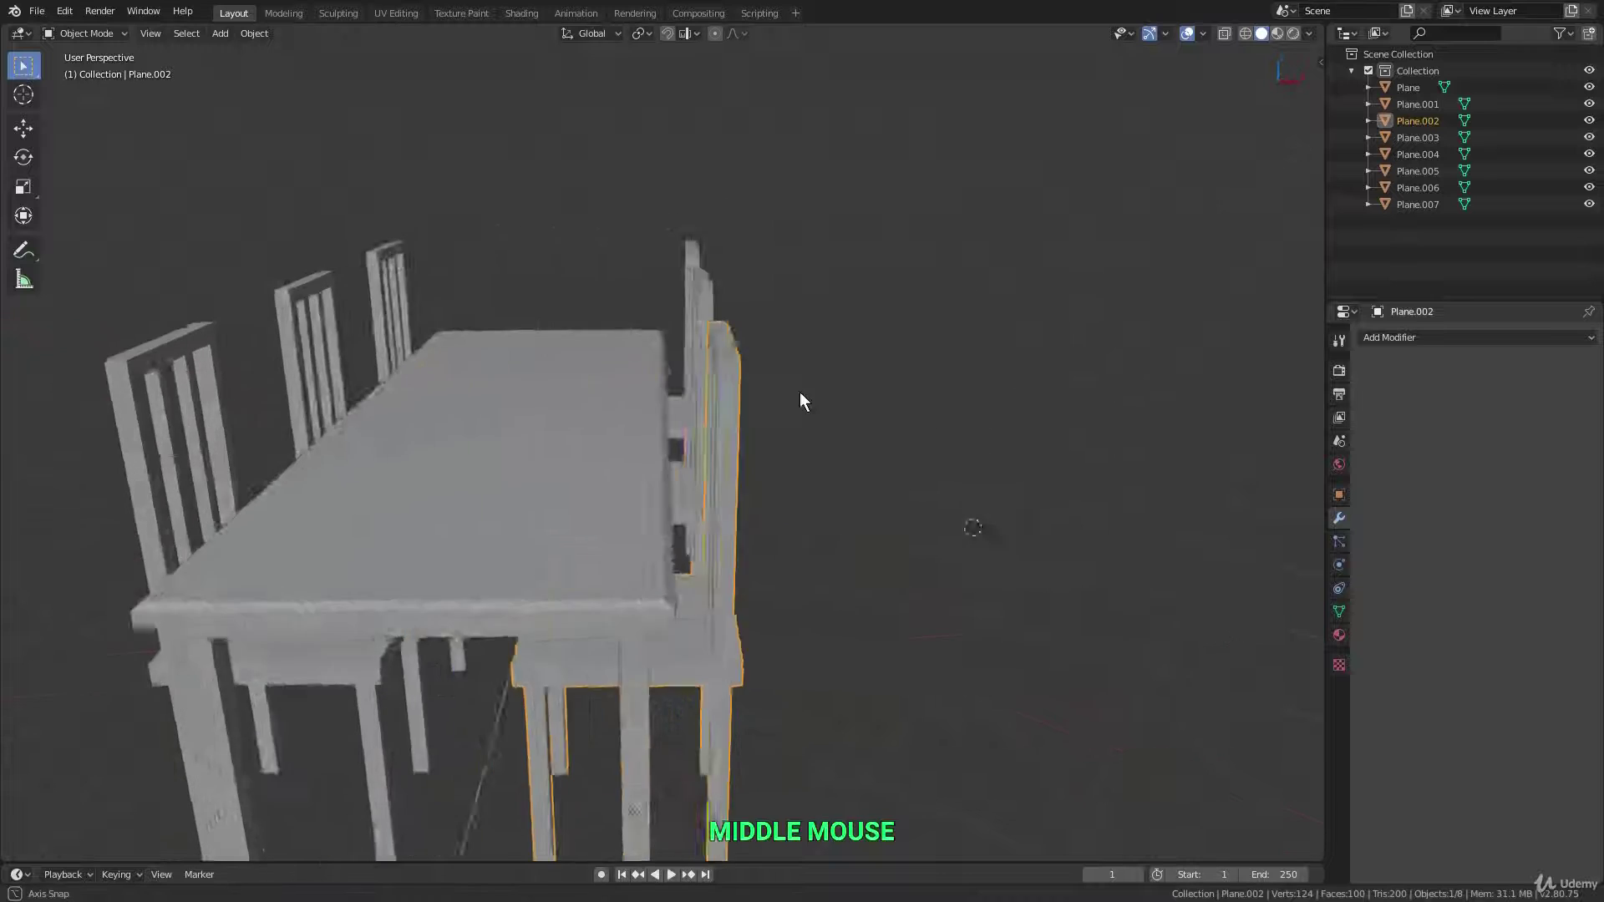
pyautogui.press('Tab')
pyautogui.moveTo(800, 393); pyautogui.dragTo(798, 362, button='middle')
pyautogui.press('g')
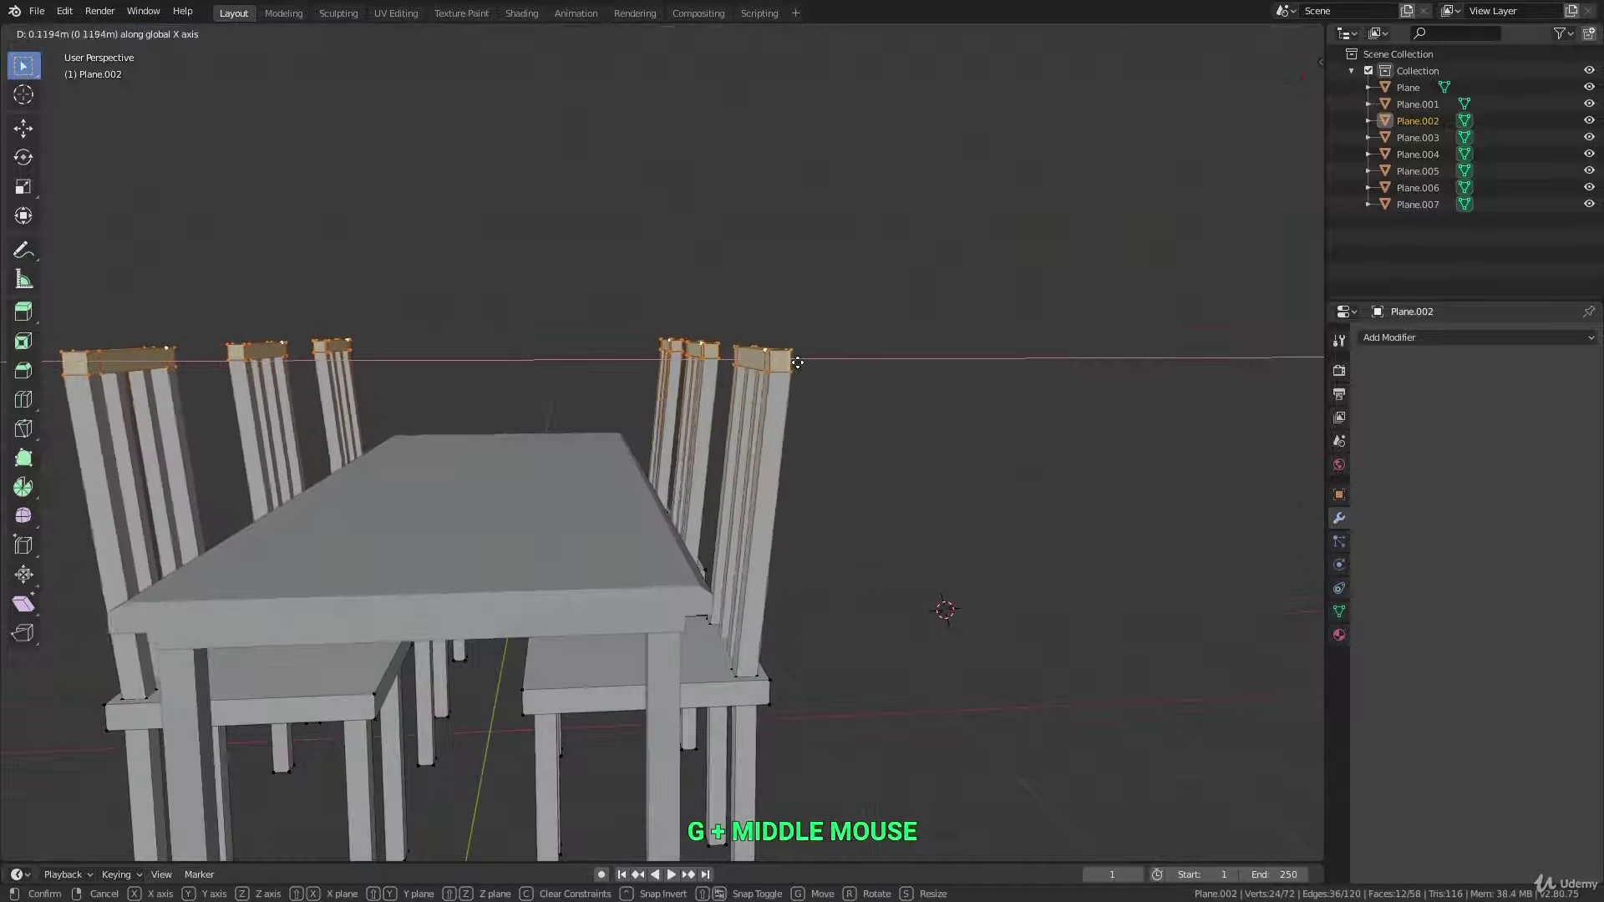
pyautogui.click(795, 429)
pyautogui.press('Tab')
pyautogui.moveTo(799, 478); pyautogui.dragTo(714, 422, button='middle')
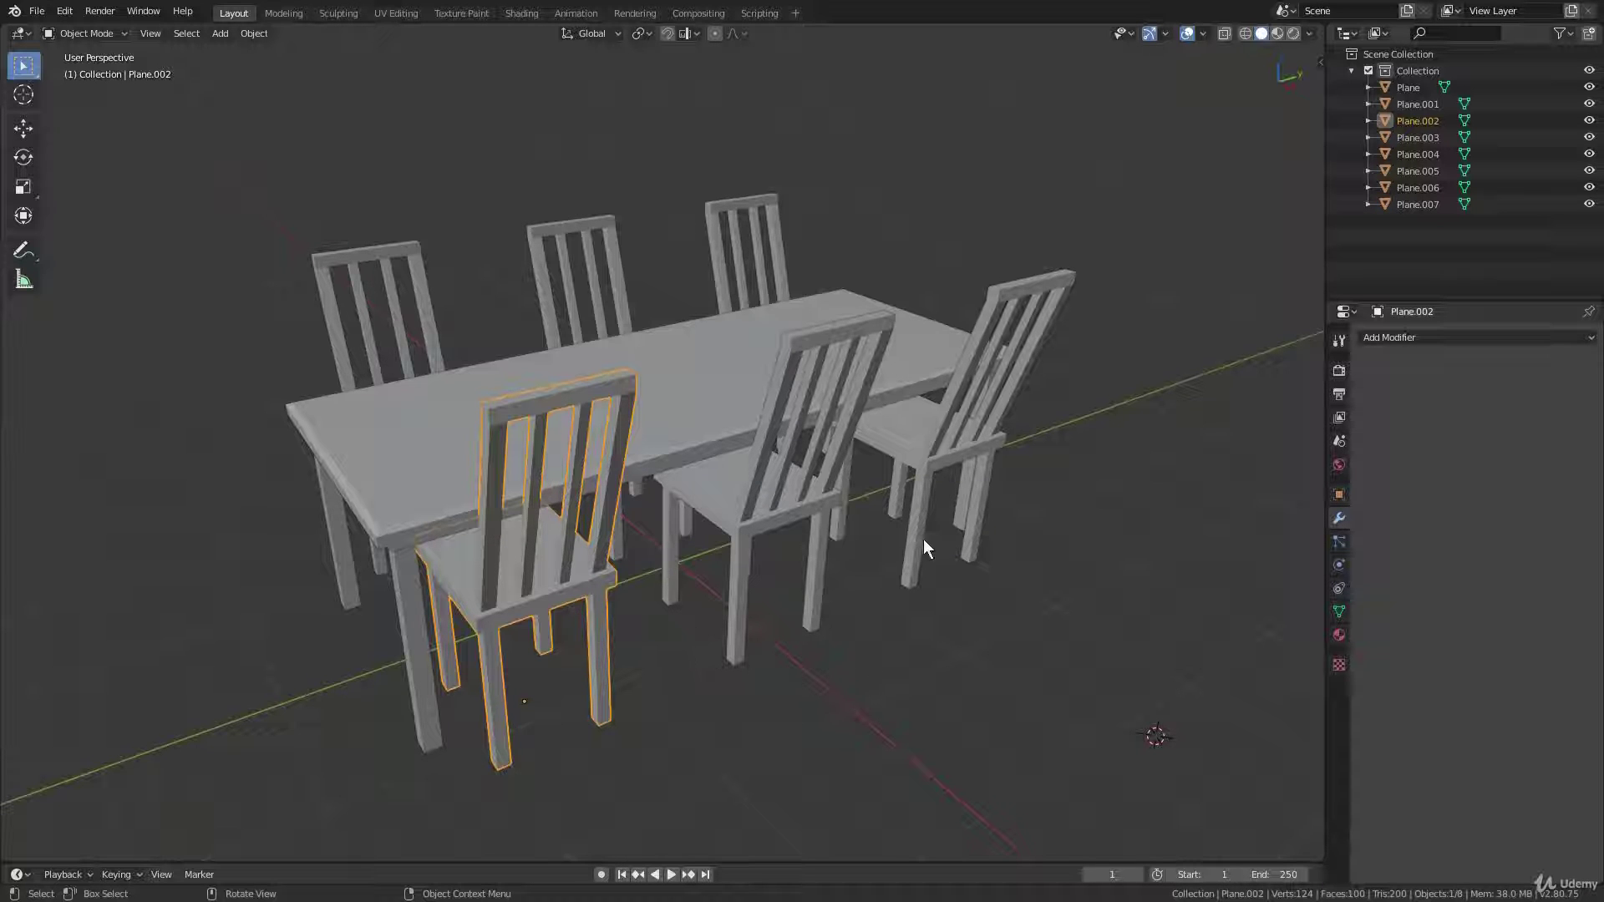
# Make the mesh data of the near-side chair at the table's far end single-user, unlinking it from the other chairs.
pyautogui.click(962, 511)
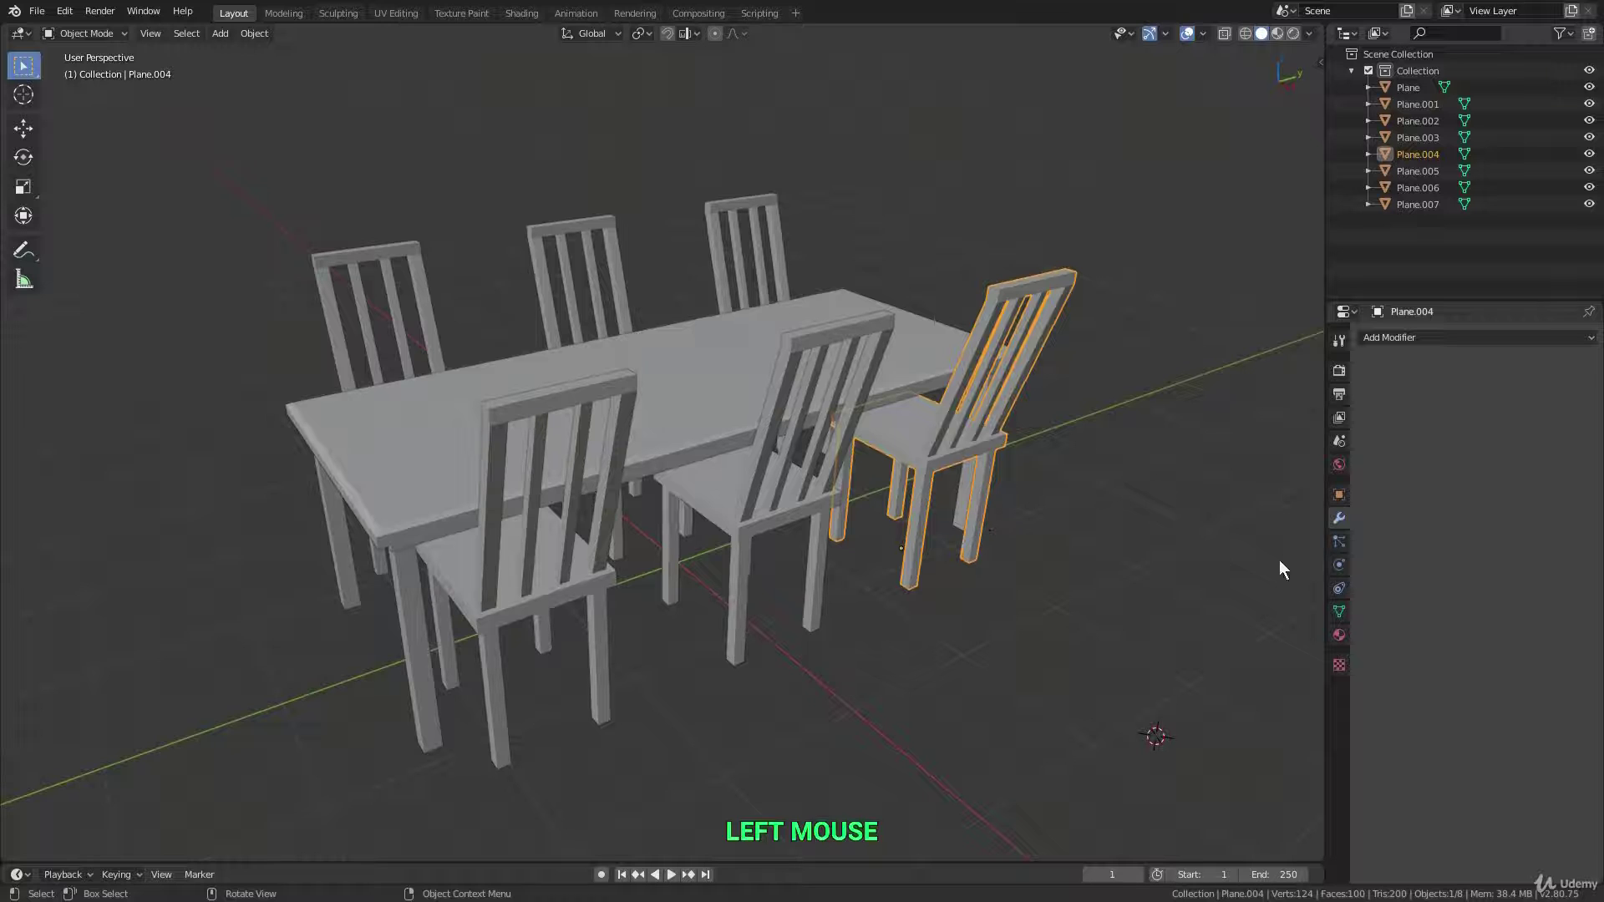
pyautogui.click(1340, 615)
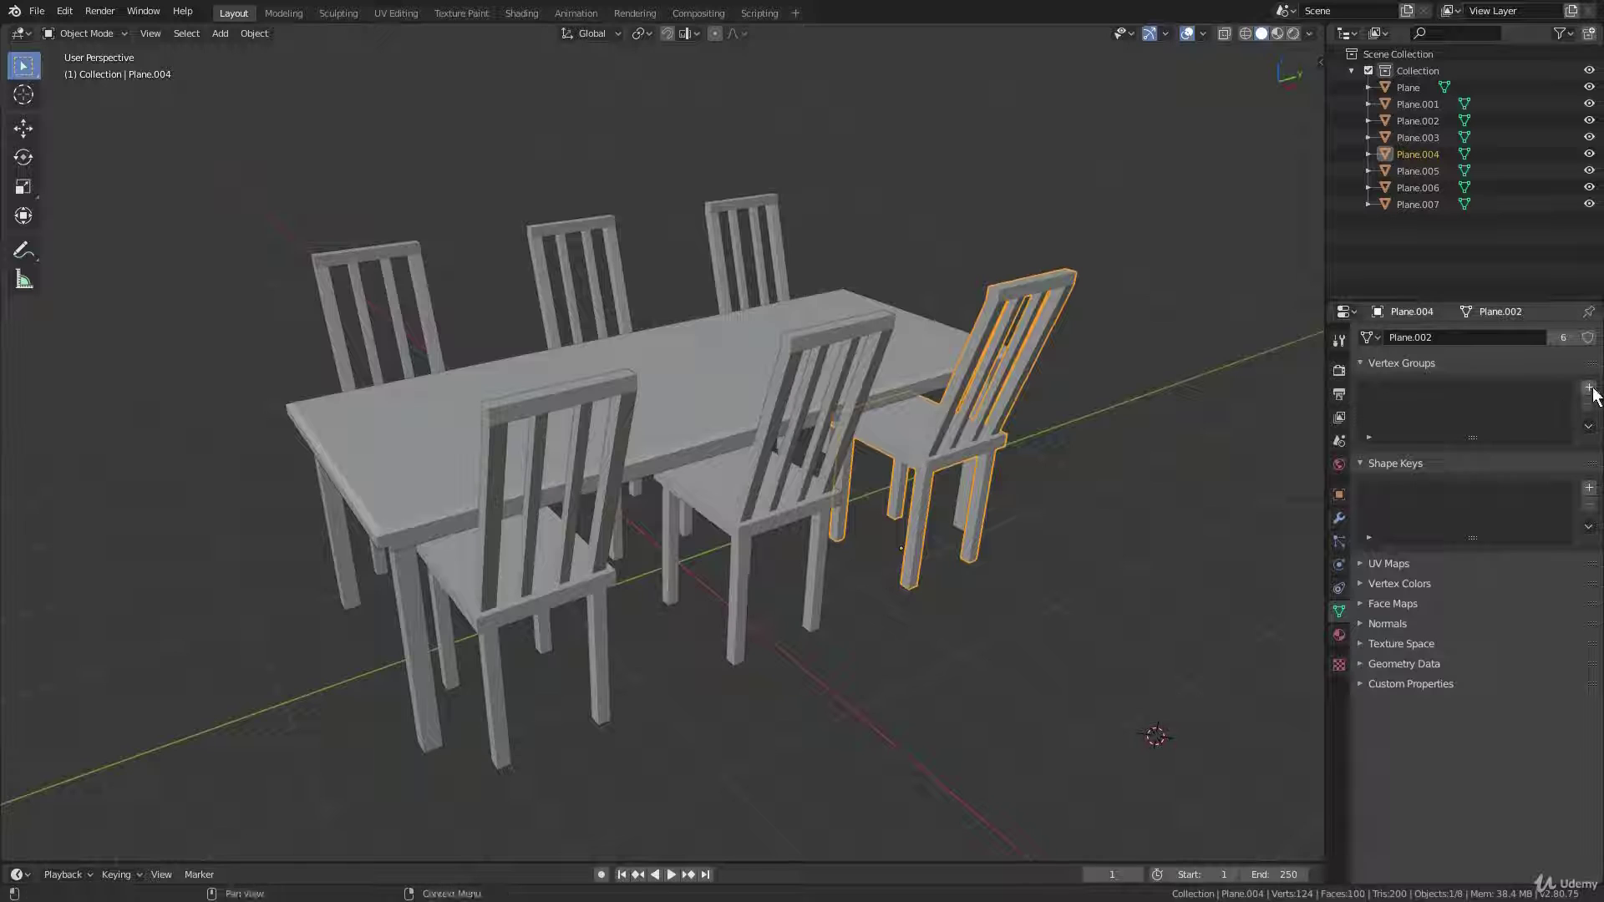
pyautogui.click(1563, 338)
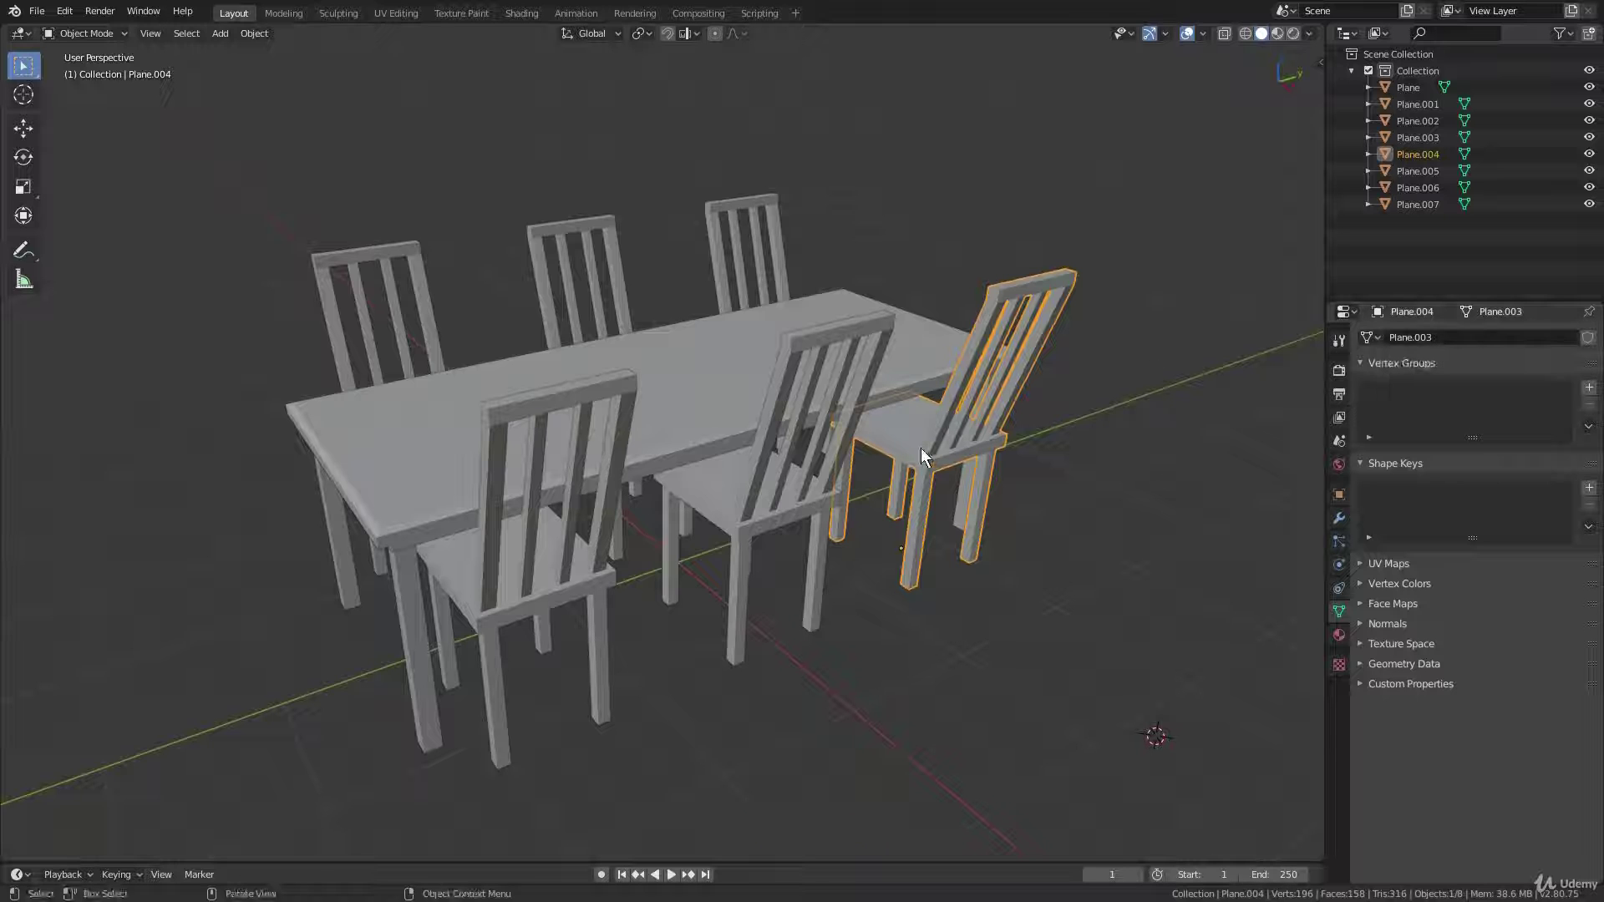
# Try moving the single-user chair's top rail in Edit Mode to test its independence, and cancel the move.
pyautogui.press('Tab')
pyautogui.press('g')
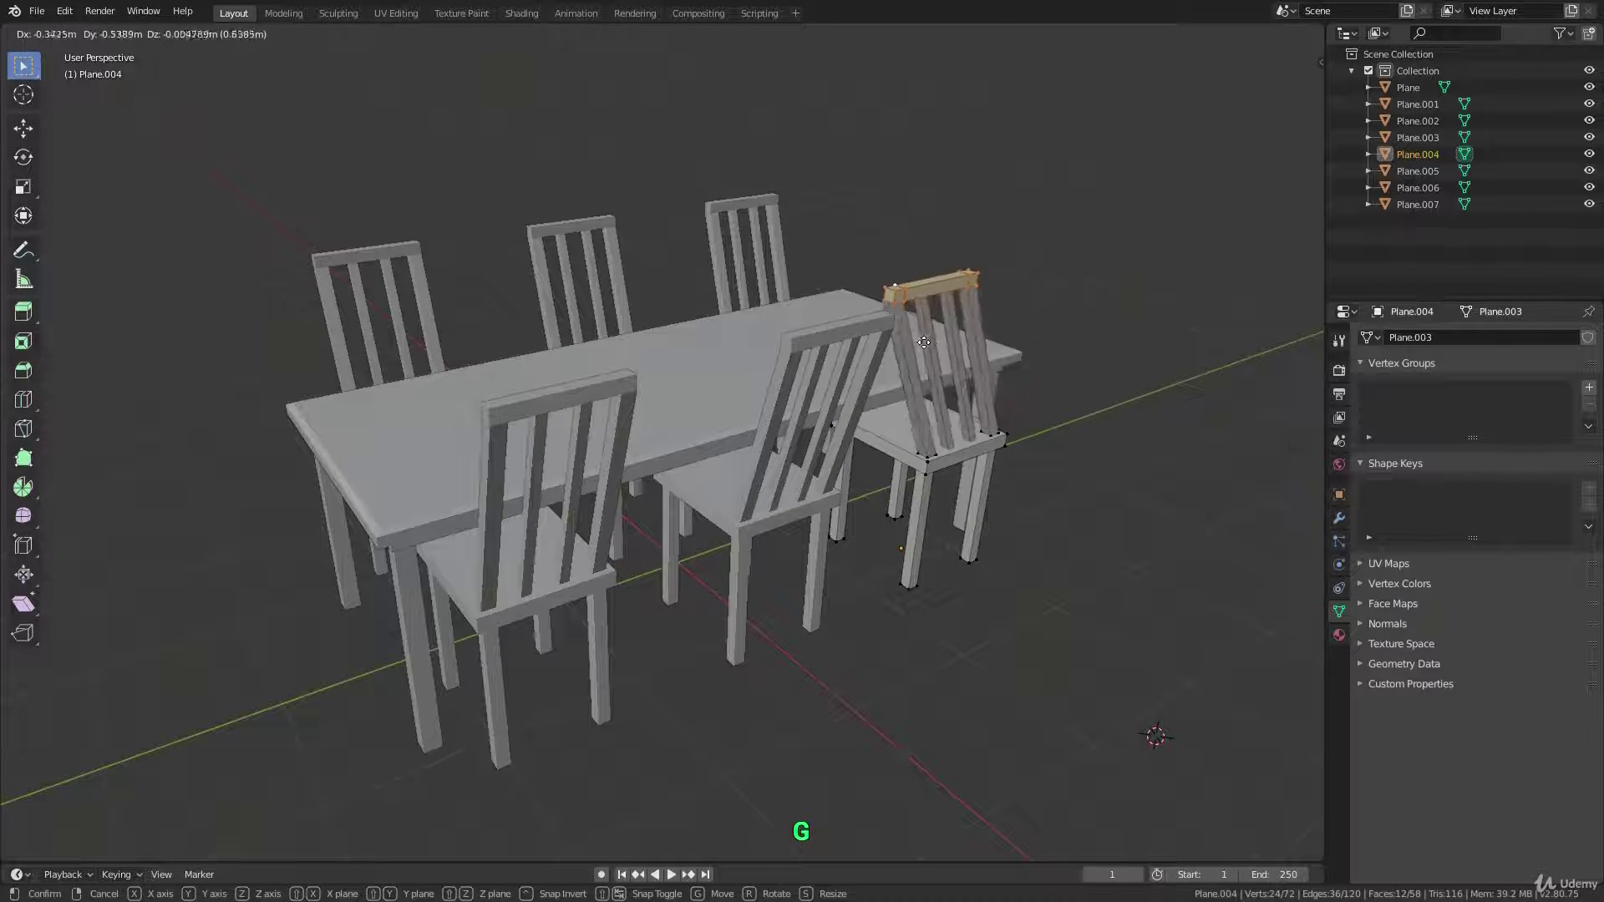
pyautogui.rightClick(968, 470)
pyautogui.press('Tab')
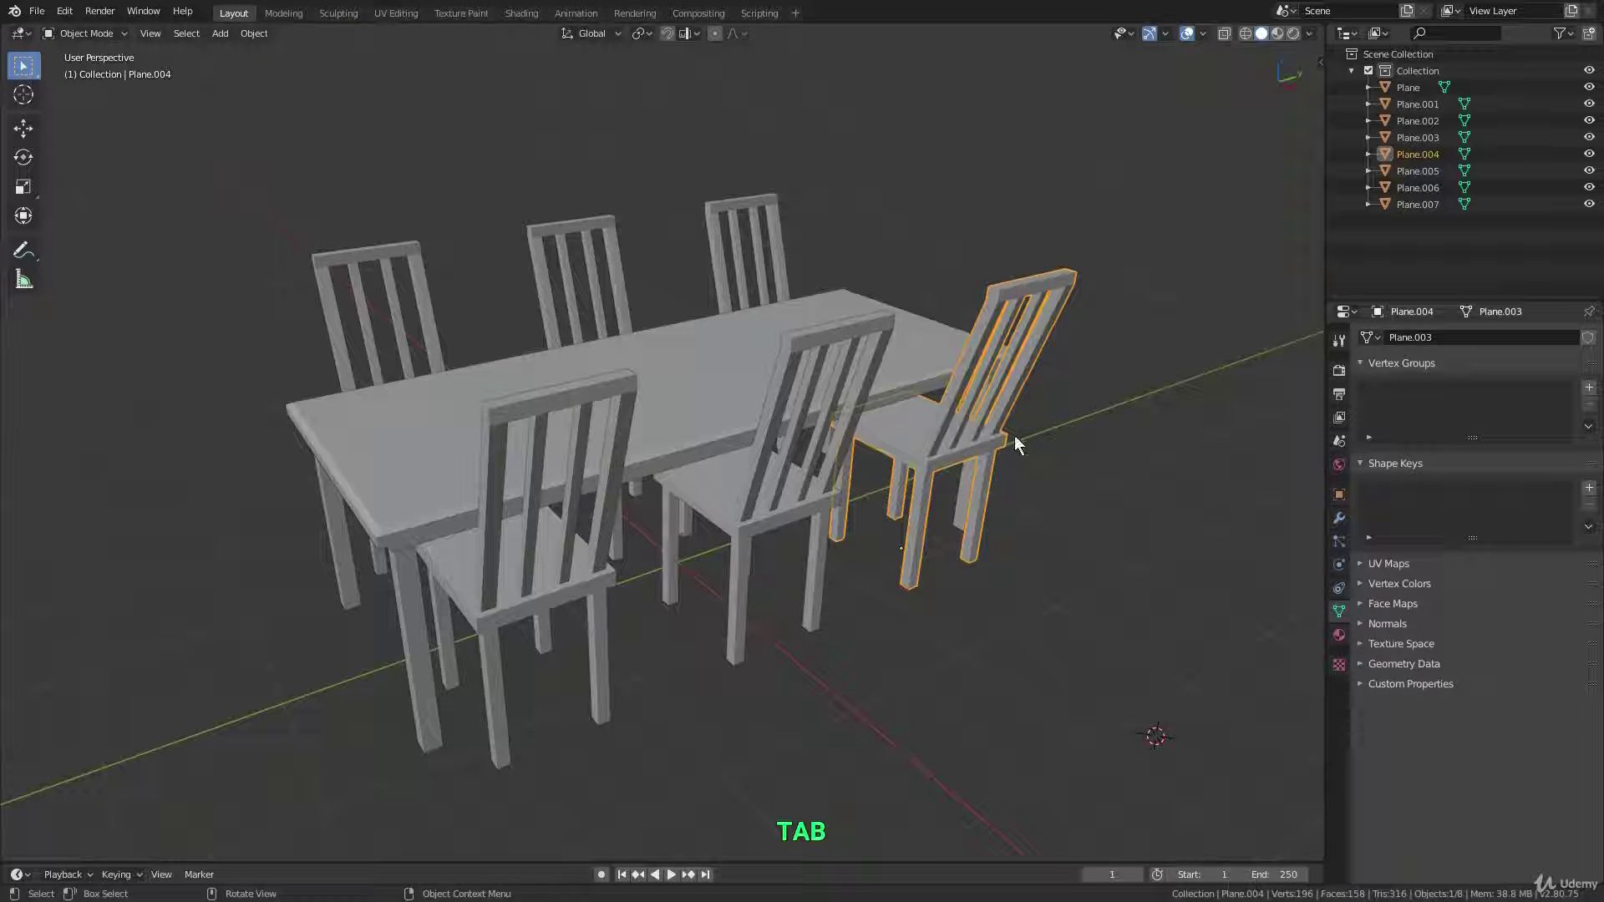
# Delete all the chairs except the one at the near end of the table's front side.
pyautogui.keyDown('shift'); pyautogui.click(814, 584); pyautogui.keyUp('shift')
pyautogui.keyDown('shift'); pyautogui.click(785, 276); pyautogui.keyUp('shift')
pyautogui.keyDown('shift'); pyautogui.click(540, 279); pyautogui.keyUp('shift')
pyautogui.keyDown('shift'); pyautogui.click(411, 281); pyautogui.keyUp('shift')
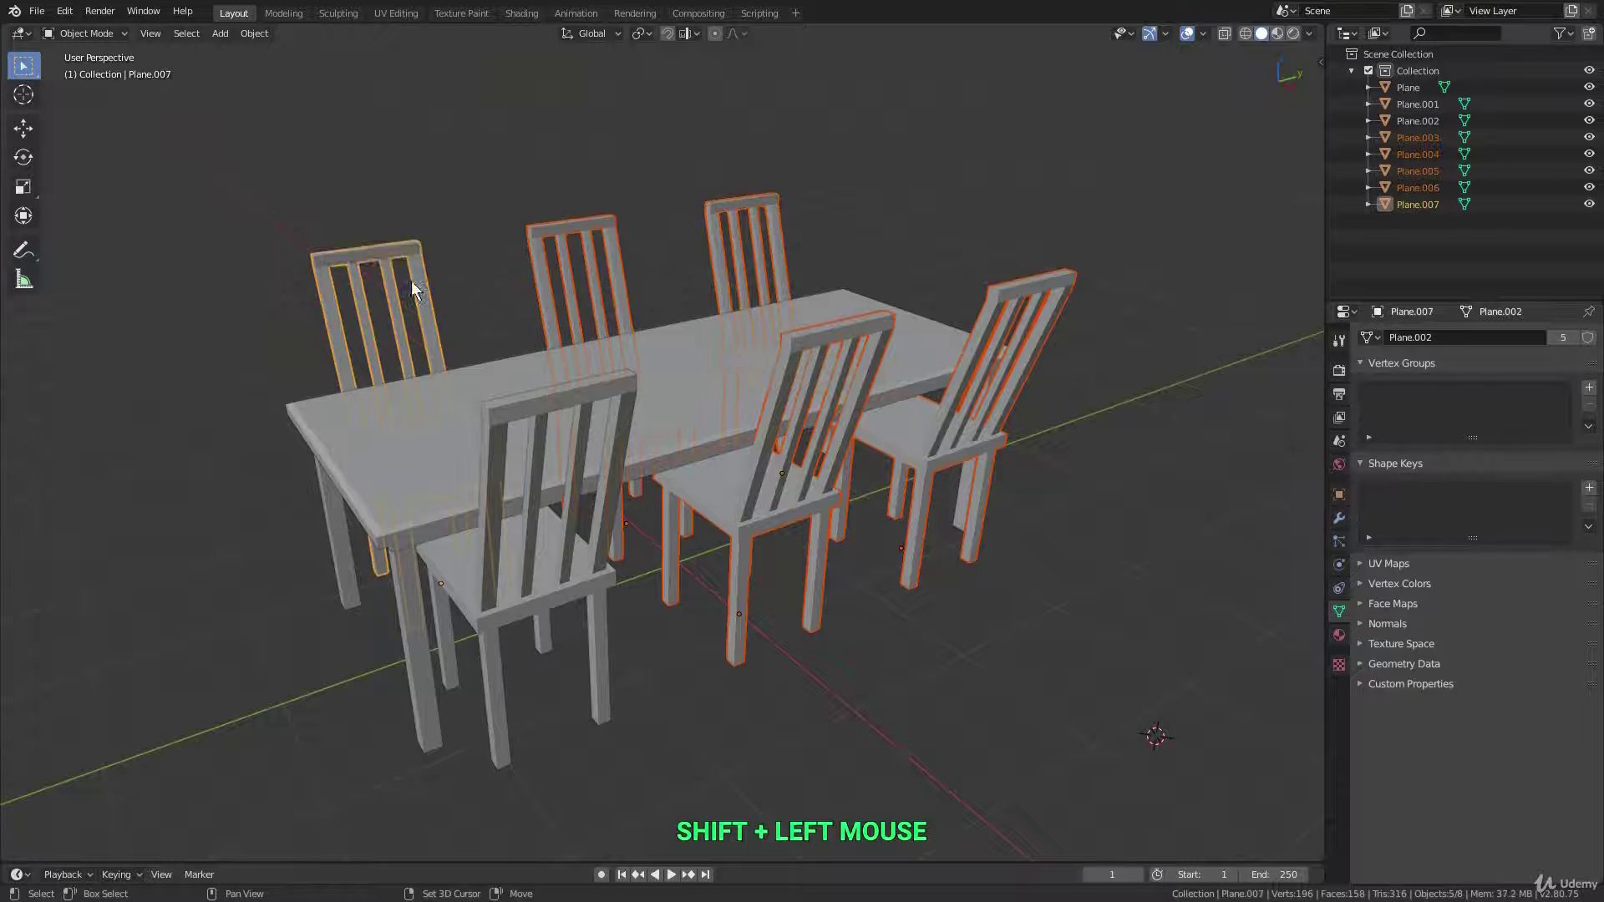
pyautogui.press('Delete')
# Make two regular duplicates of the remaining chair along the Y axis, at the table's middle and far end.
pyautogui.click(558, 576)
pyautogui.moveTo(558, 577); pyautogui.dragTo(682, 500, button='middle')
pyautogui.moveTo(537, 358); pyautogui.dragTo(619, 427, button='middle')
pyautogui.hotkey('shift', 'd')
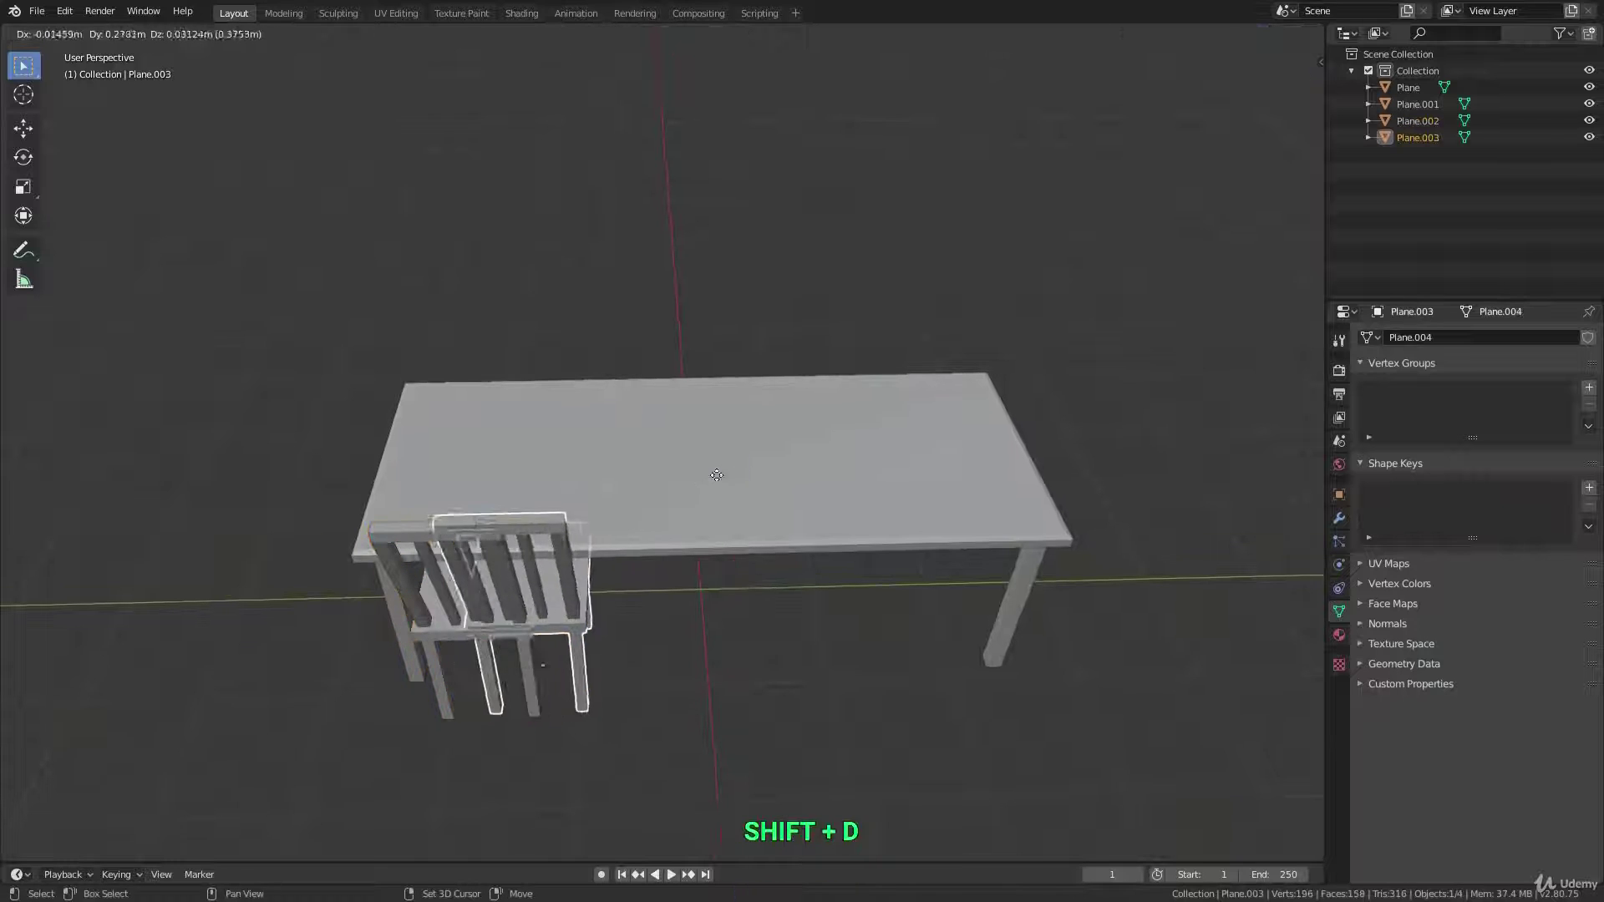
pyautogui.middleClick(729, 476)
pyautogui.click(880, 468)
pyautogui.hotkey('shift', 'd')
pyautogui.middleClick(911, 467)
pyautogui.click(1059, 463)
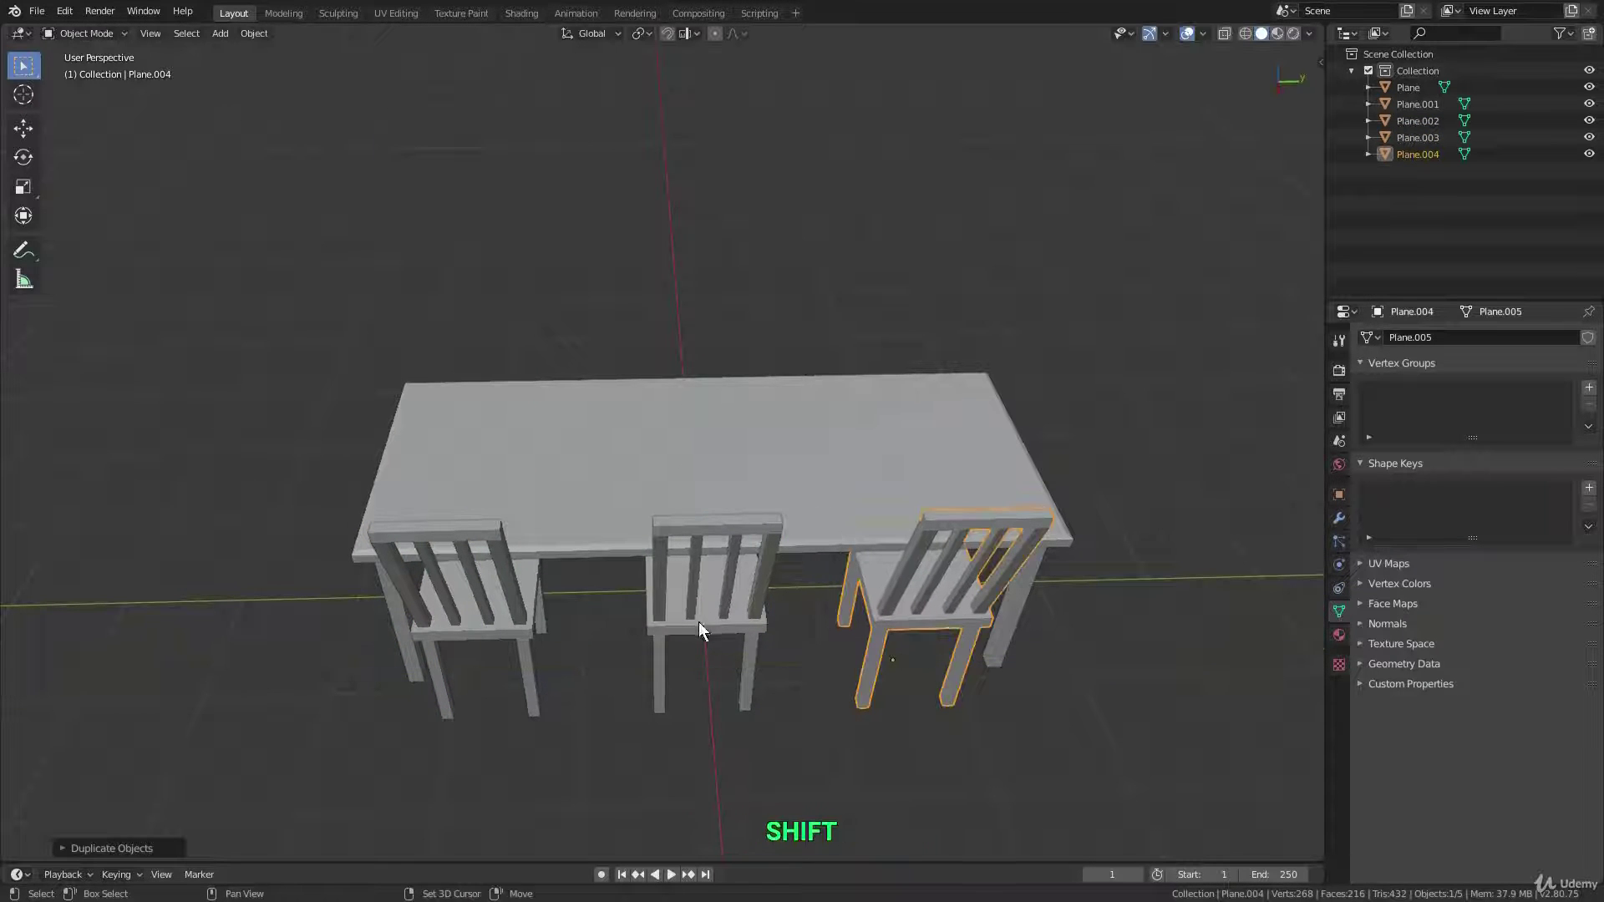
# Duplicate all three chairs in top view and place the copies on the table's opposite side.
pyautogui.keyDown('shift'); pyautogui.click(699, 621); pyautogui.keyUp('shift')
pyautogui.keyDown('shift'); pyautogui.click(517, 635); pyautogui.keyUp('shift')
pyautogui.press('KP_7')
pyautogui.hotkey('shift', 'd')
pyautogui.click(669, 149)
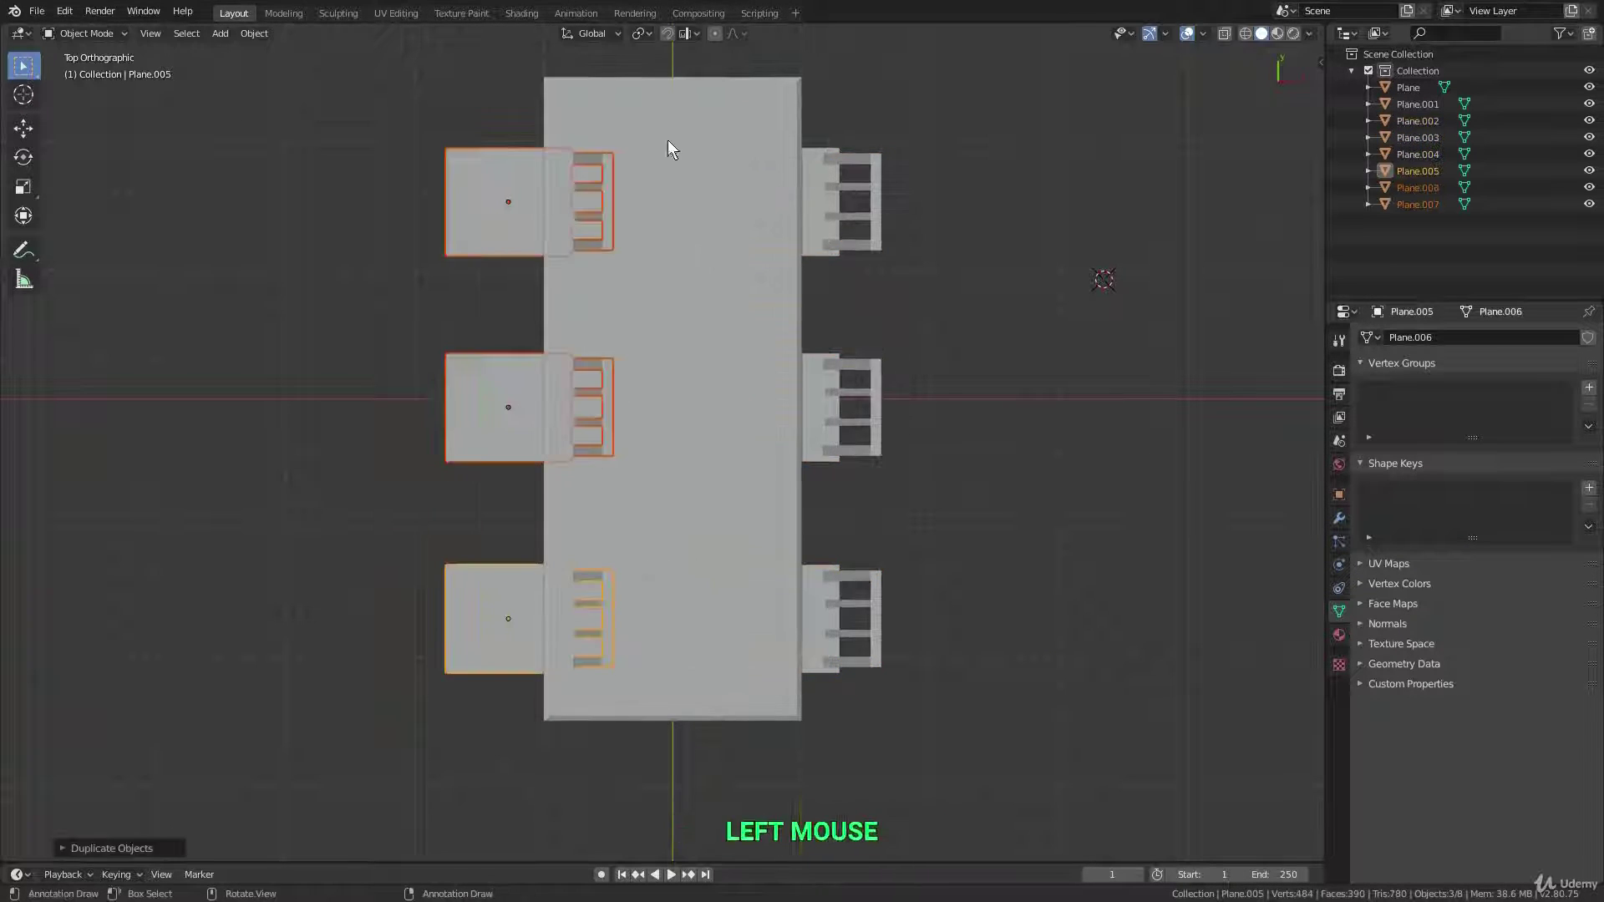
# Rotate the three new chairs to face the table and align them to its edge along the X axis.
pyautogui.press('r')
pyautogui.keyDown('ctrl'); pyautogui.click(348, 662); pyautogui.keyUp('ctrl')
pyautogui.press('g')
pyautogui.middleClick(660, 537)
pyautogui.click(650, 538)
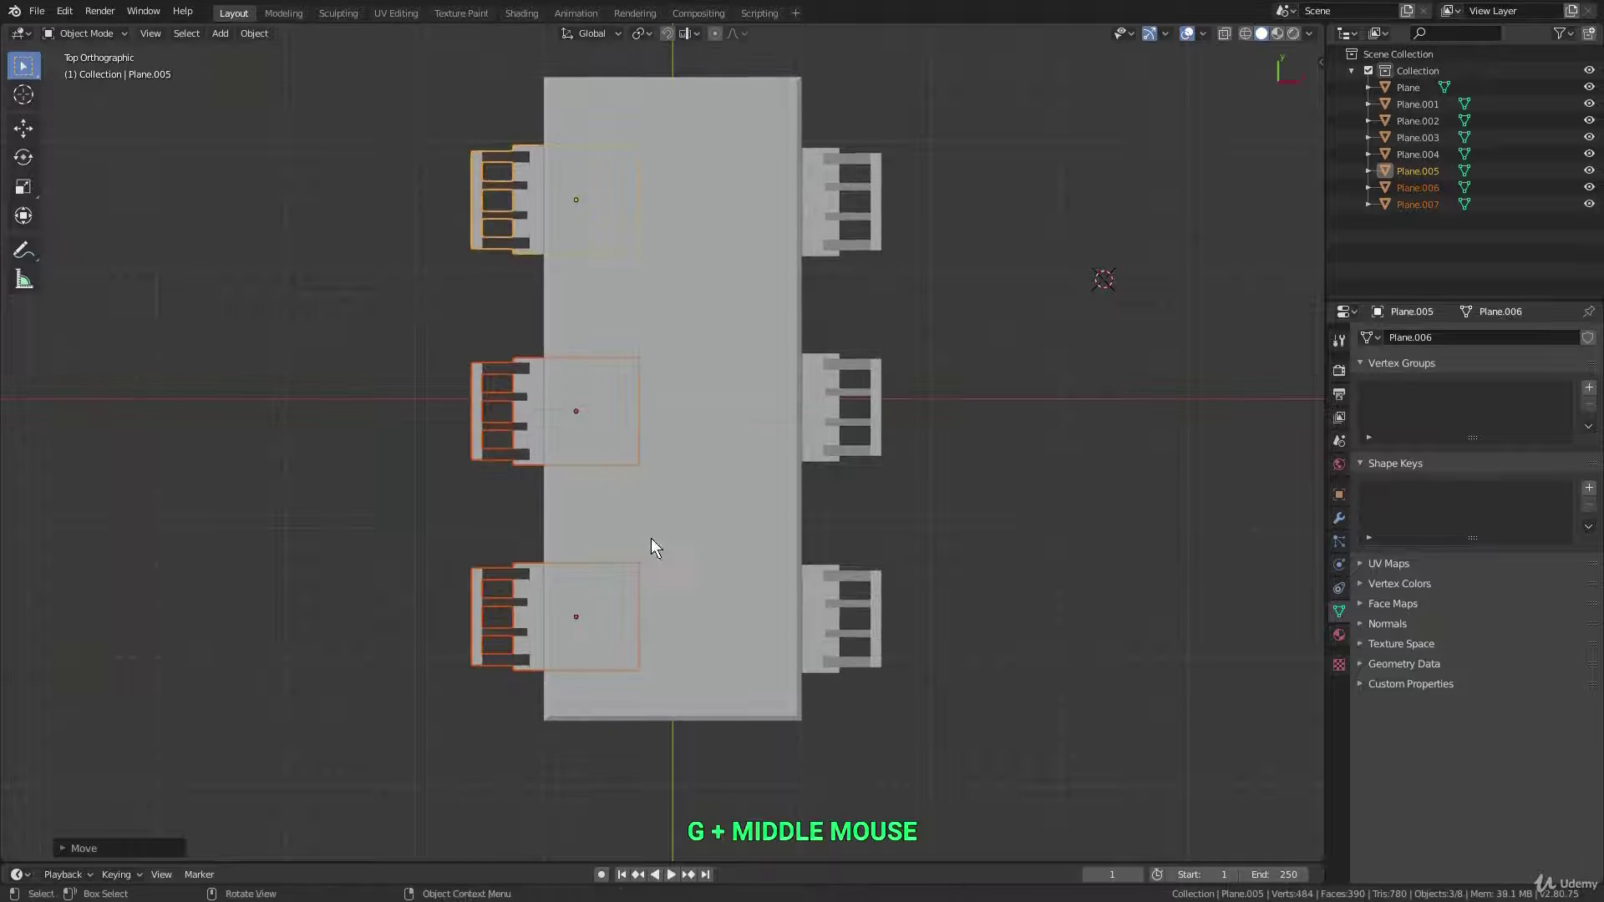
# Try moving the top rail of the far-end duplicated chair in Edit Mode to test for shared mesh data, and cancel.
pyautogui.moveTo(650, 539); pyautogui.dragTo(920, 421, button='middle')
pyautogui.click(1056, 396)
pyautogui.press('Tab')
pyautogui.press('g')
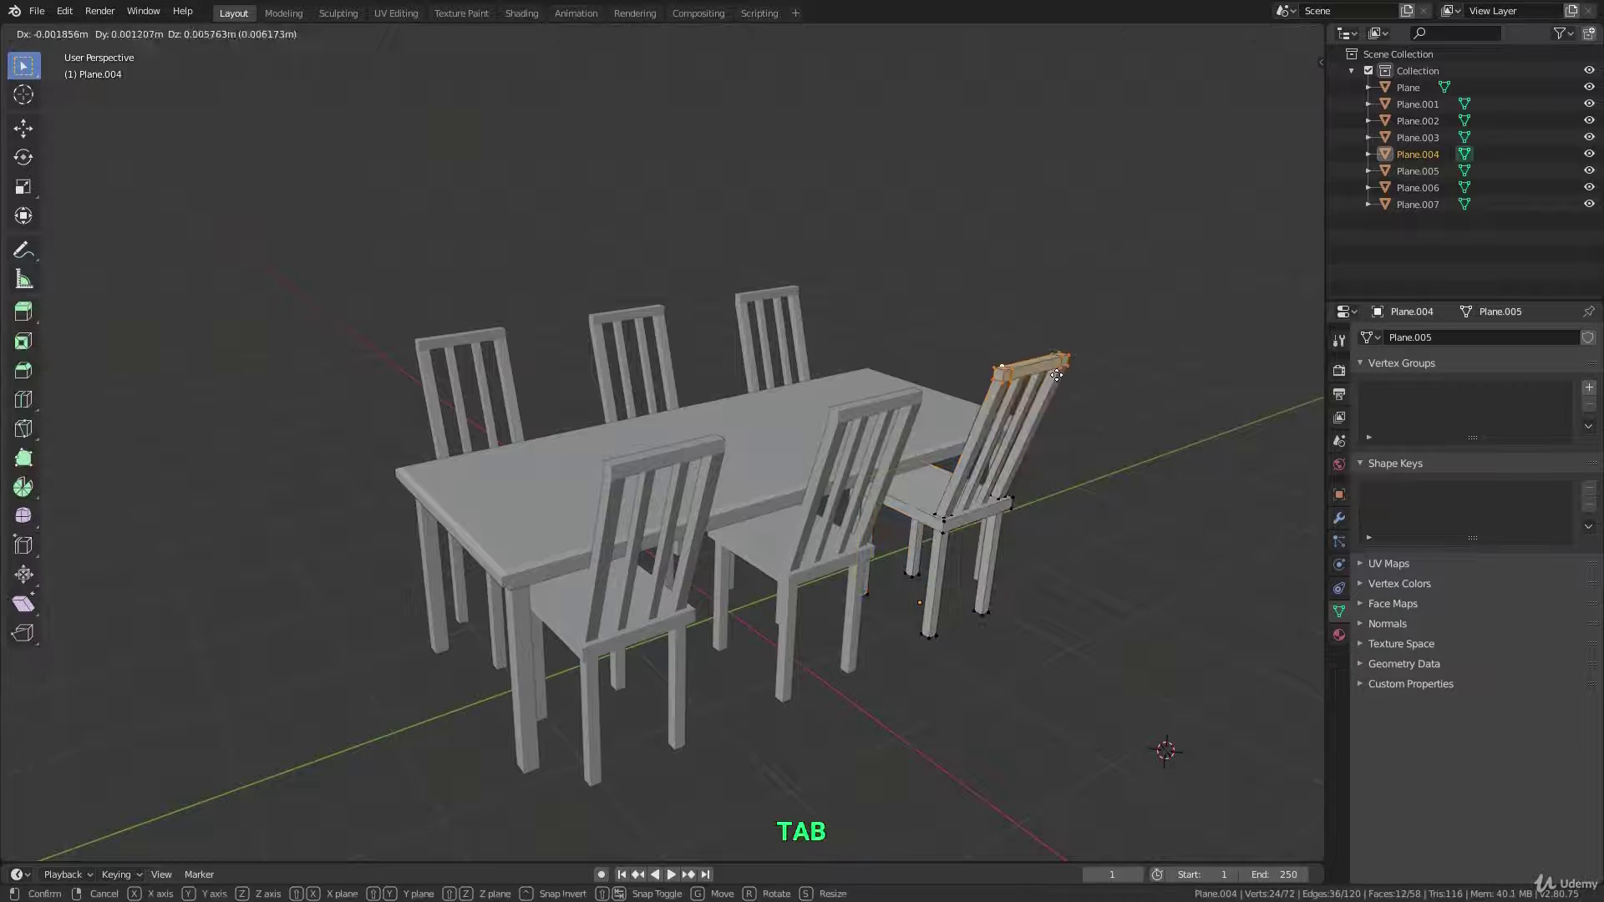
pyautogui.rightClick(973, 442)
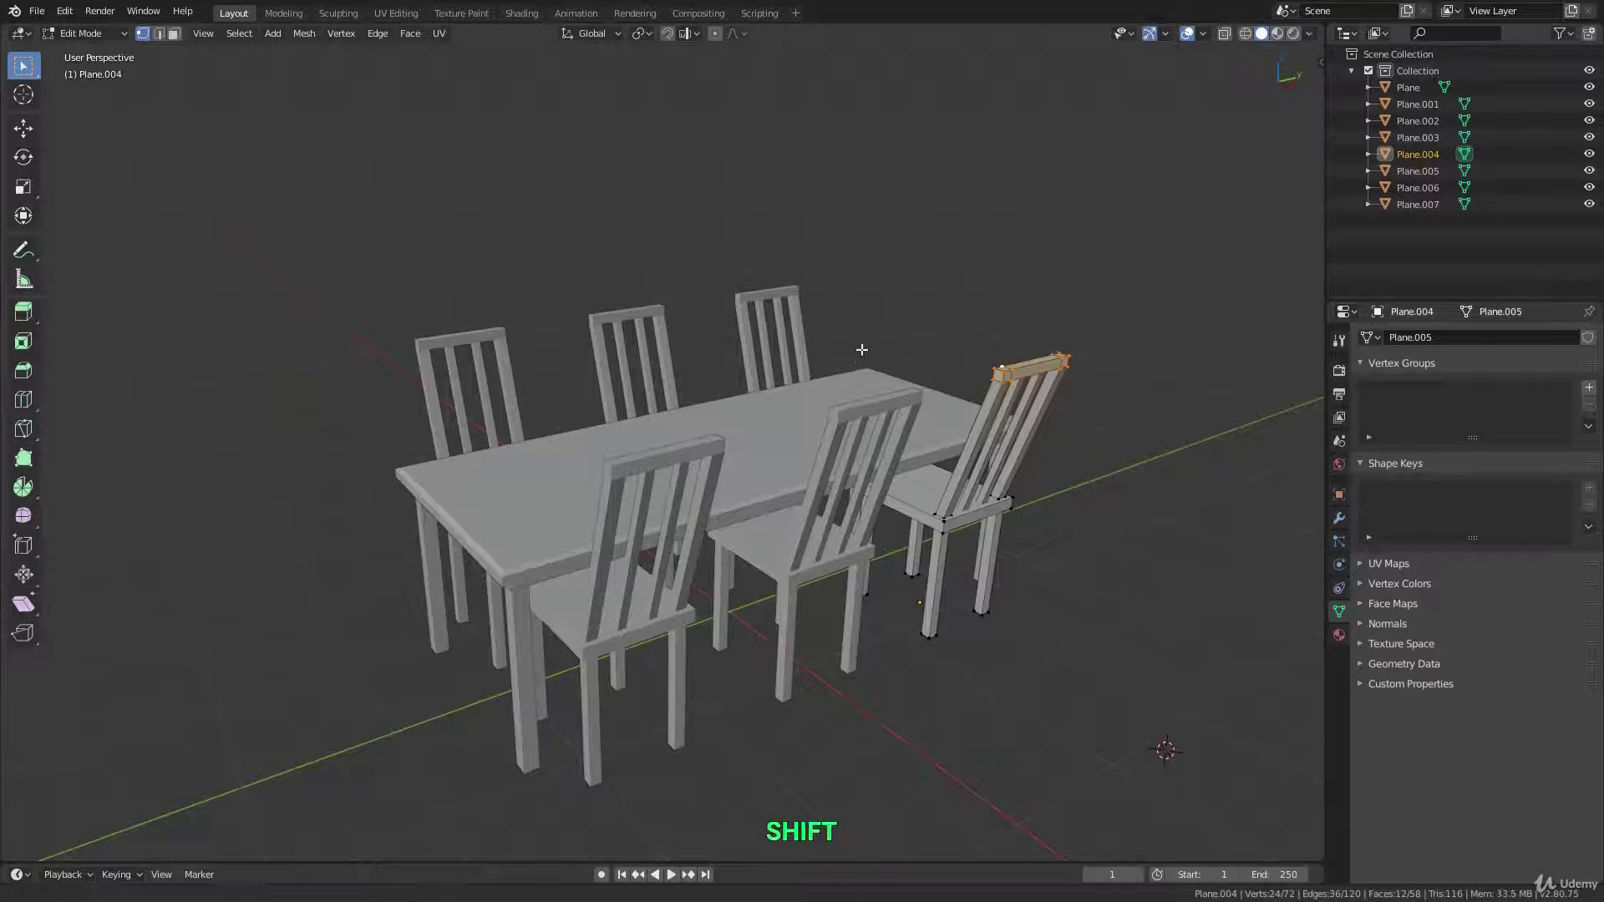
pyautogui.moveTo(862, 349); pyautogui.dragTo(997, 499, button='middle')
pyautogui.press('Tab')
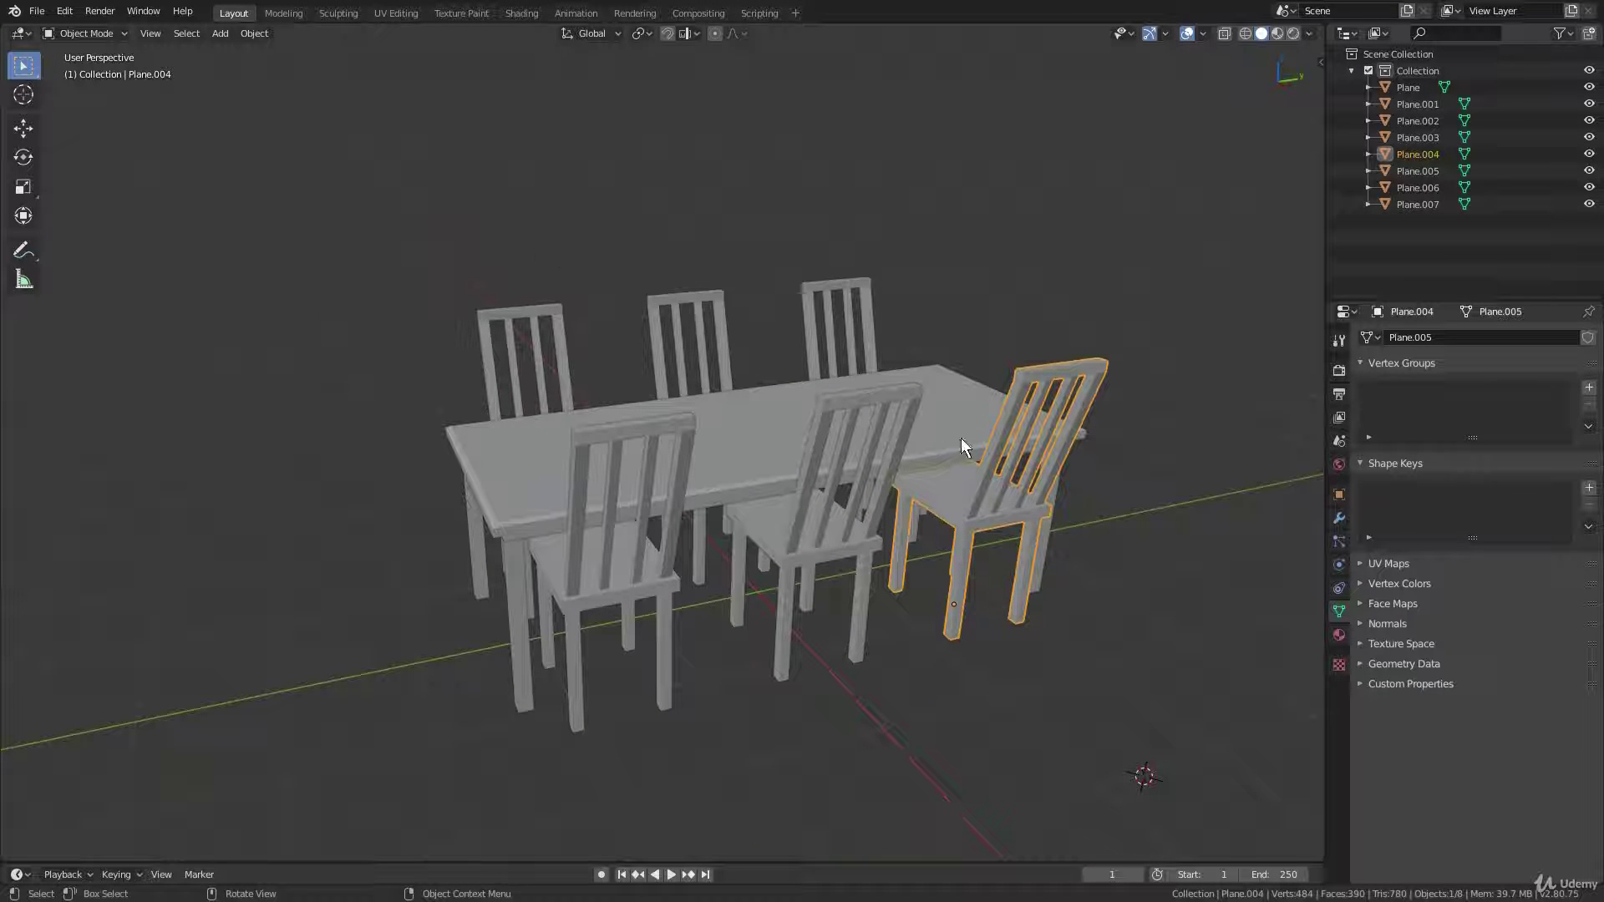
# Link the object data of all six chairs to the near-end front chair as the active object.
pyautogui.keyDown('shift'); pyautogui.click(835, 334); pyautogui.keyUp('shift')
pyautogui.keyDown('shift'); pyautogui.click(685, 334); pyautogui.keyUp('shift')
pyautogui.keyDown('shift'); pyautogui.click(543, 330); pyautogui.keyUp('shift')
pyautogui.keyDown('shift'); pyautogui.click(784, 659); pyautogui.keyUp('shift')
pyautogui.keyDown('shift'); pyautogui.click(657, 677); pyautogui.keyUp('shift')
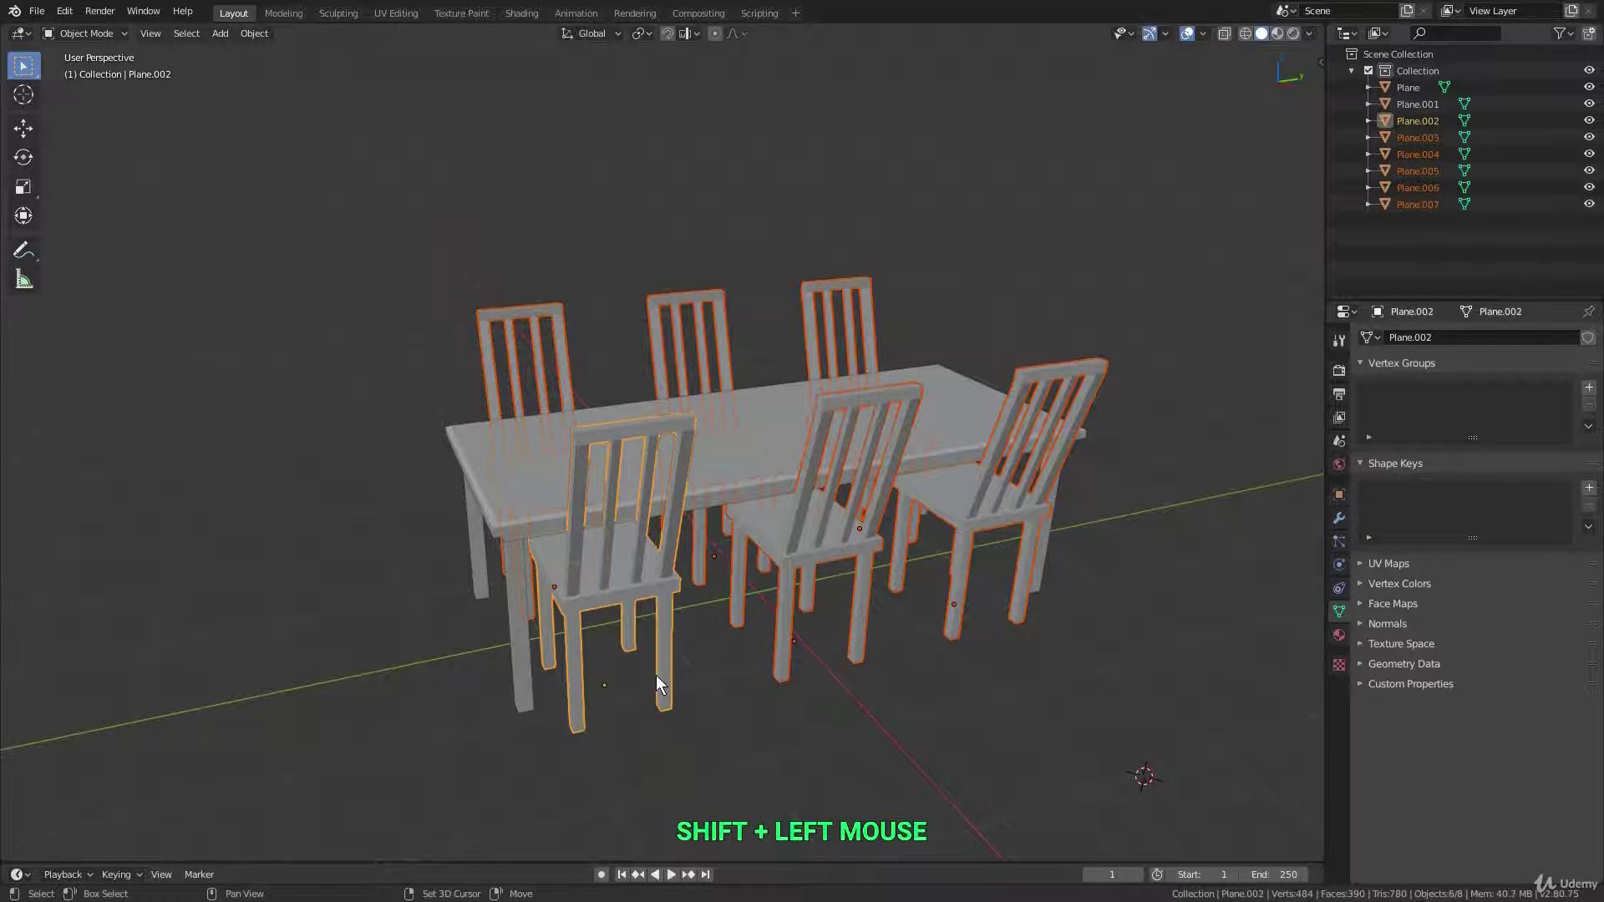
pyautogui.hotkey('ctrl', 'l')
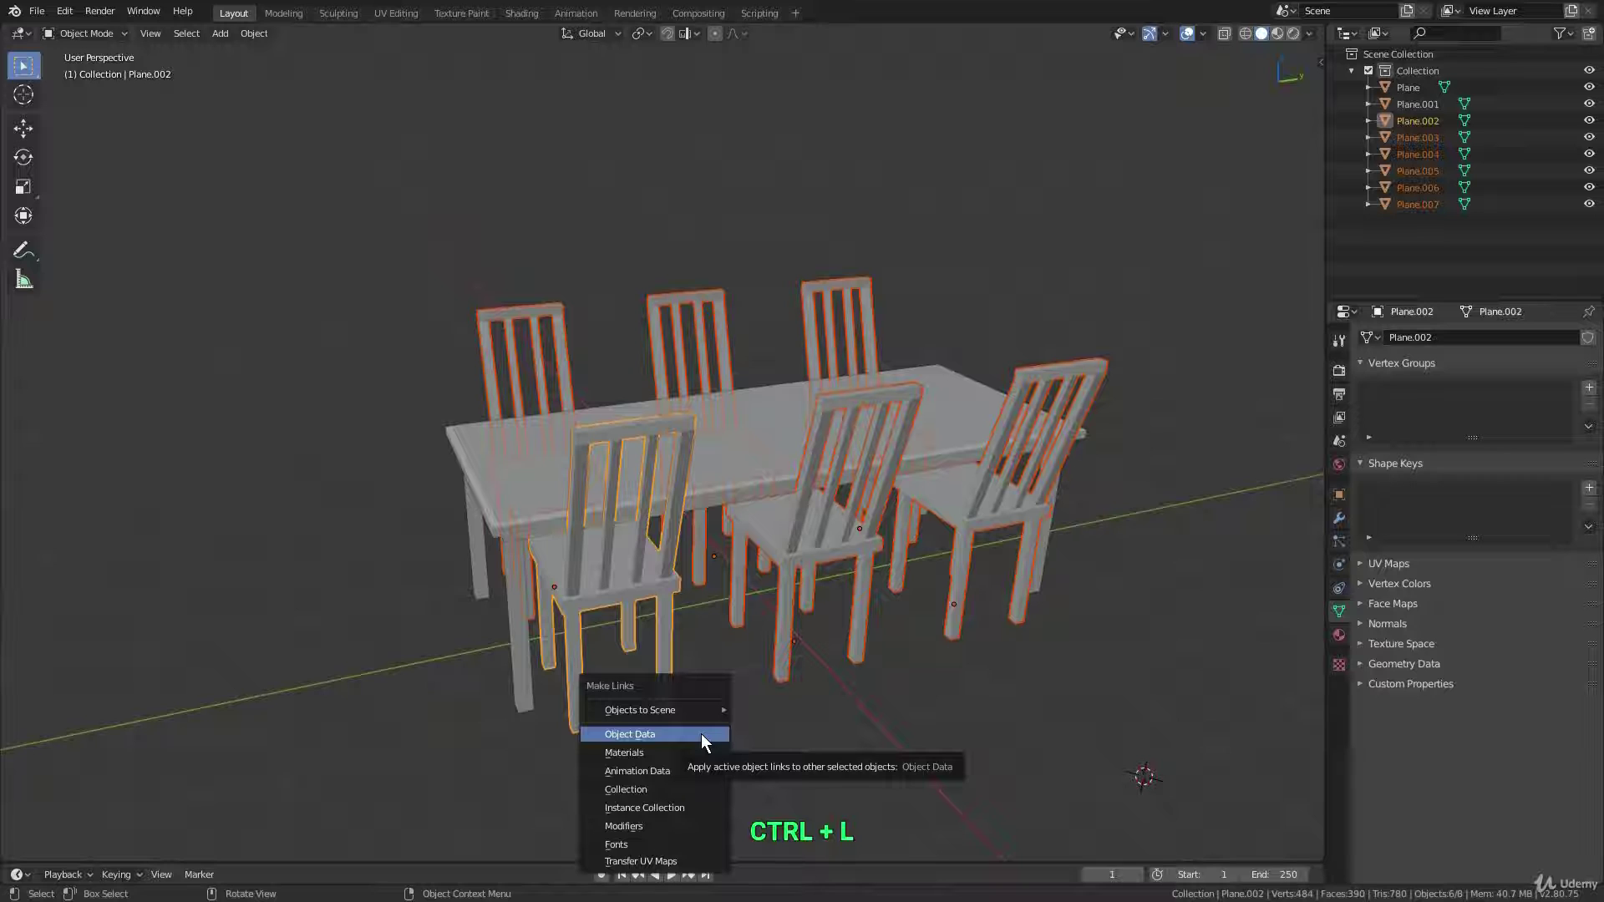
pyautogui.click(700, 733)
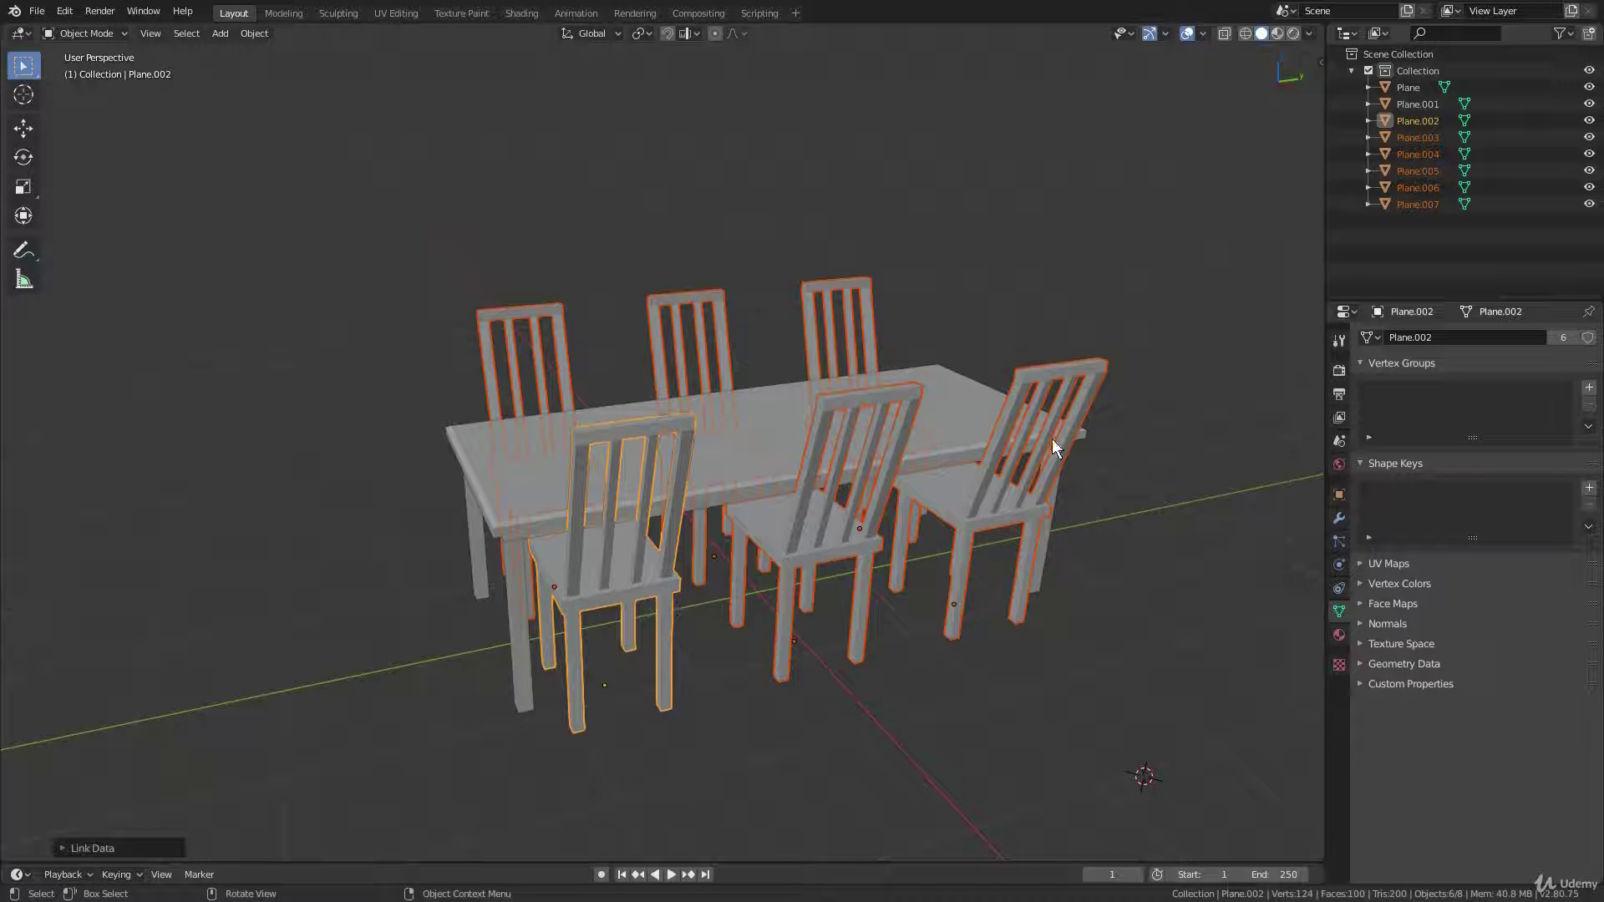
# Try moving the far-end chair's top rail vertices in different directions to test the link across all chairs, cancelling each move.
pyautogui.click(1101, 377)
pyautogui.press('Tab')
pyautogui.hotkey('alt', 'z')
pyautogui.press('b')
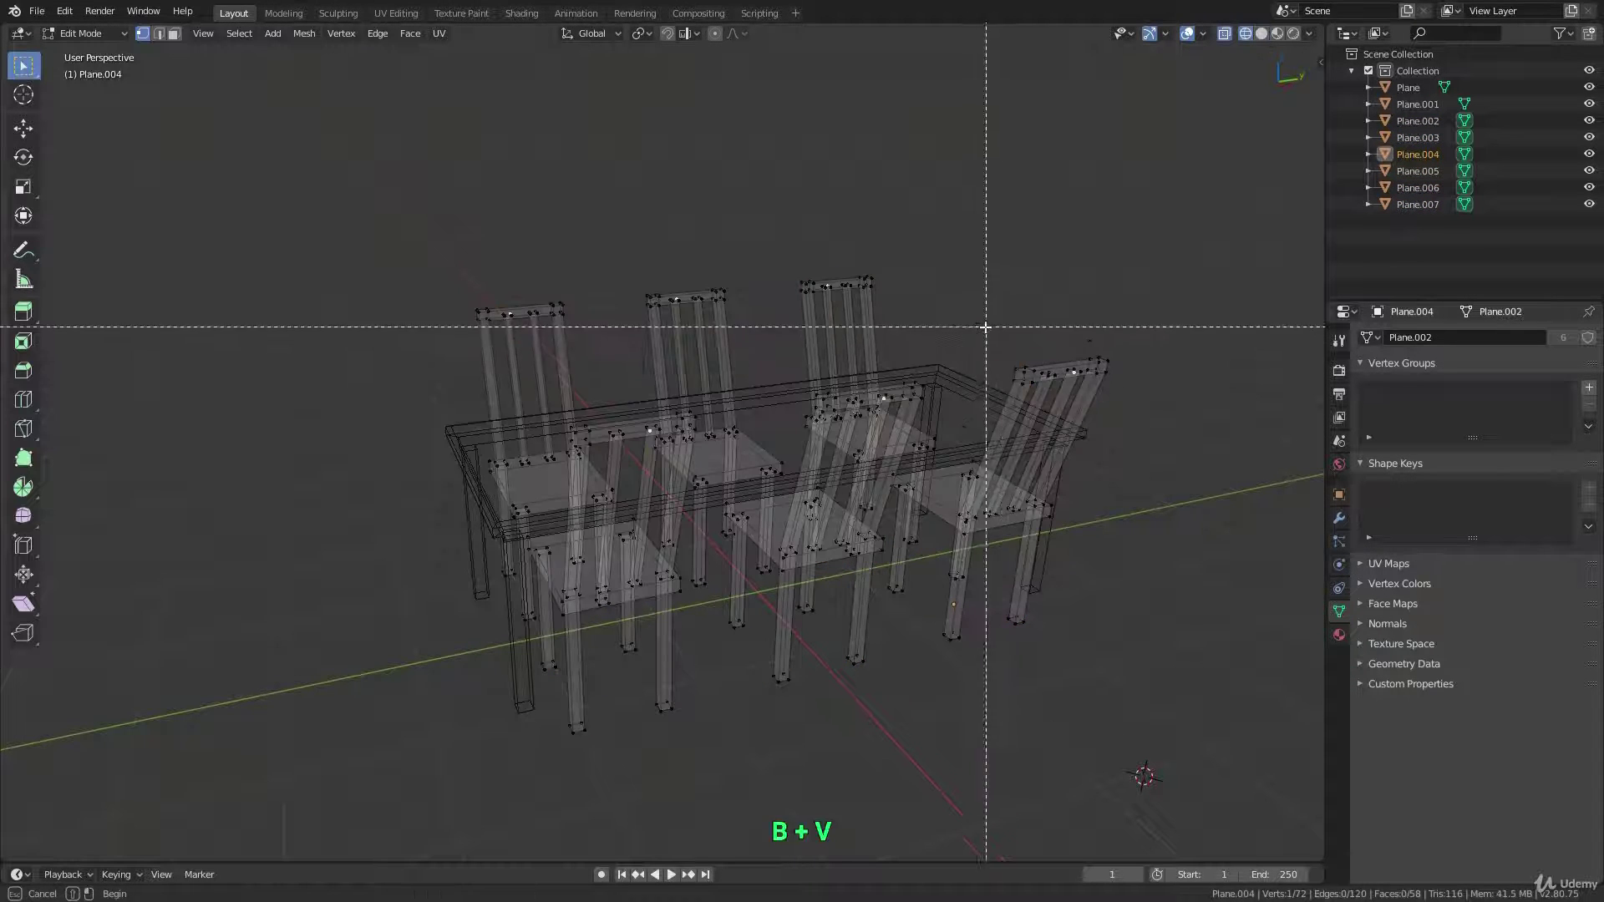
pyautogui.moveTo(986, 328); pyautogui.dragTo(1119, 389)
pyautogui.hotkey('alt', 'z')
pyautogui.press('g')
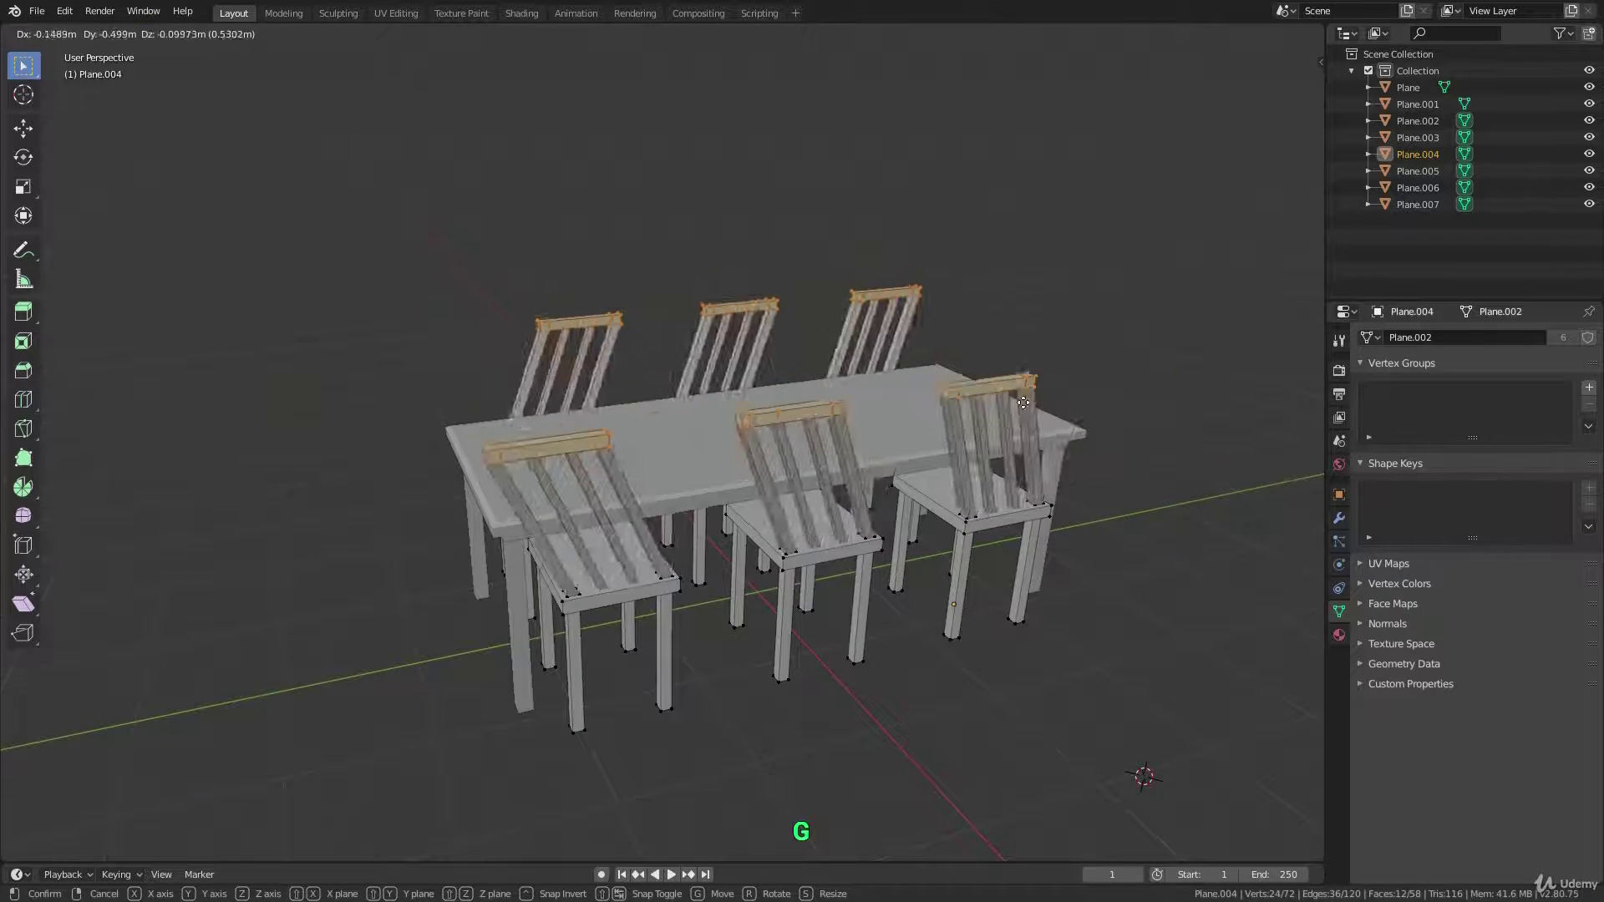
pyautogui.rightClick(994, 409)
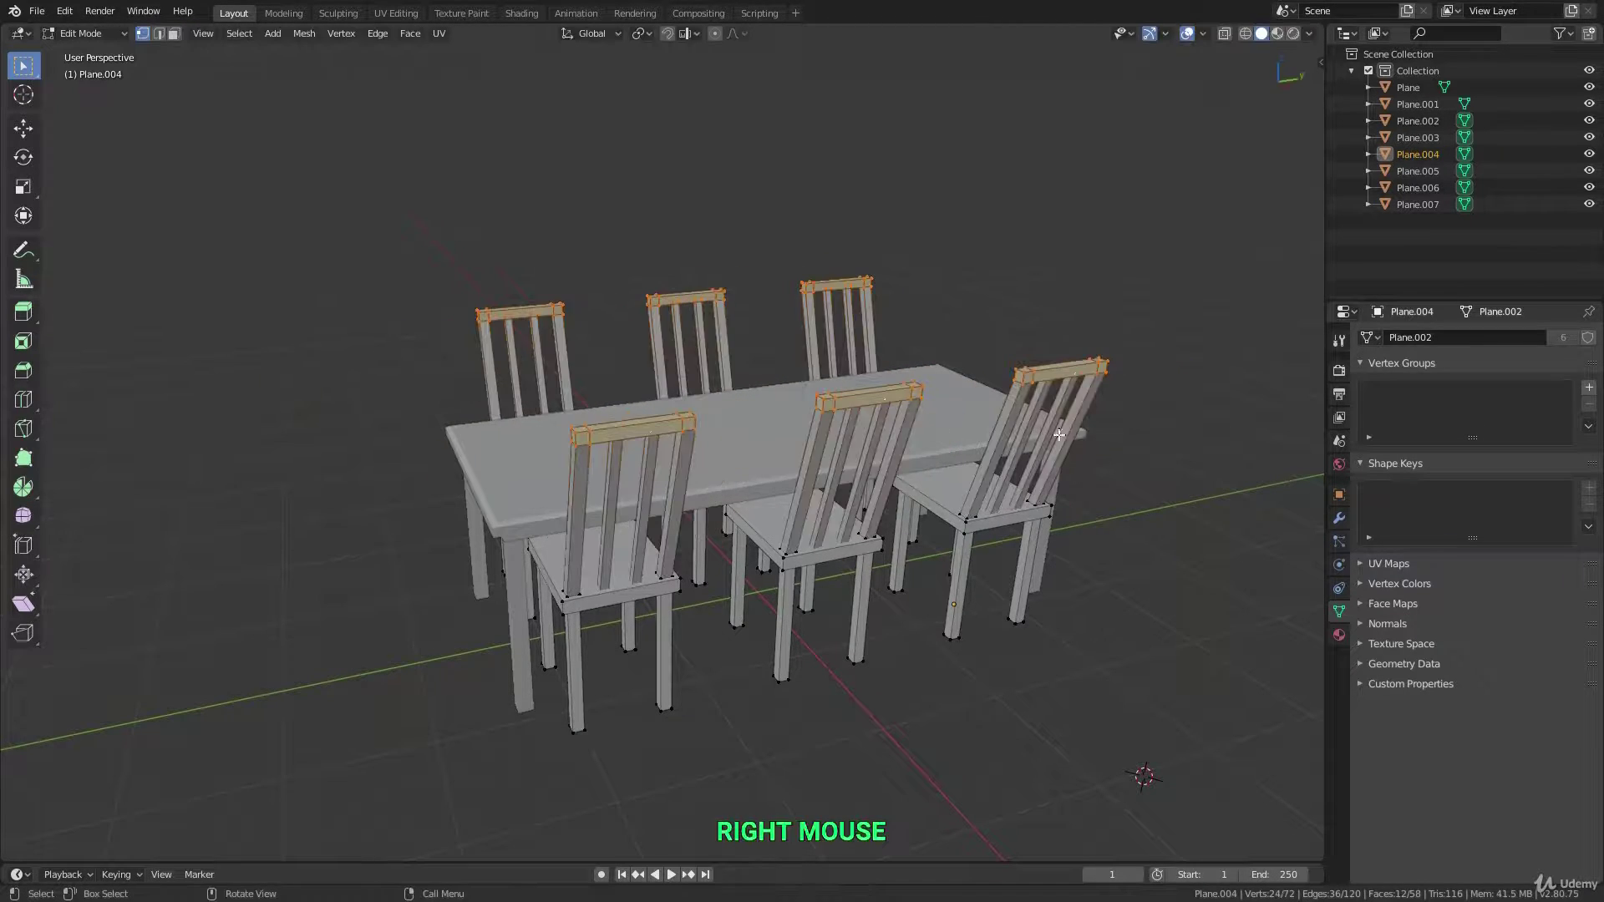
pyautogui.press('g')
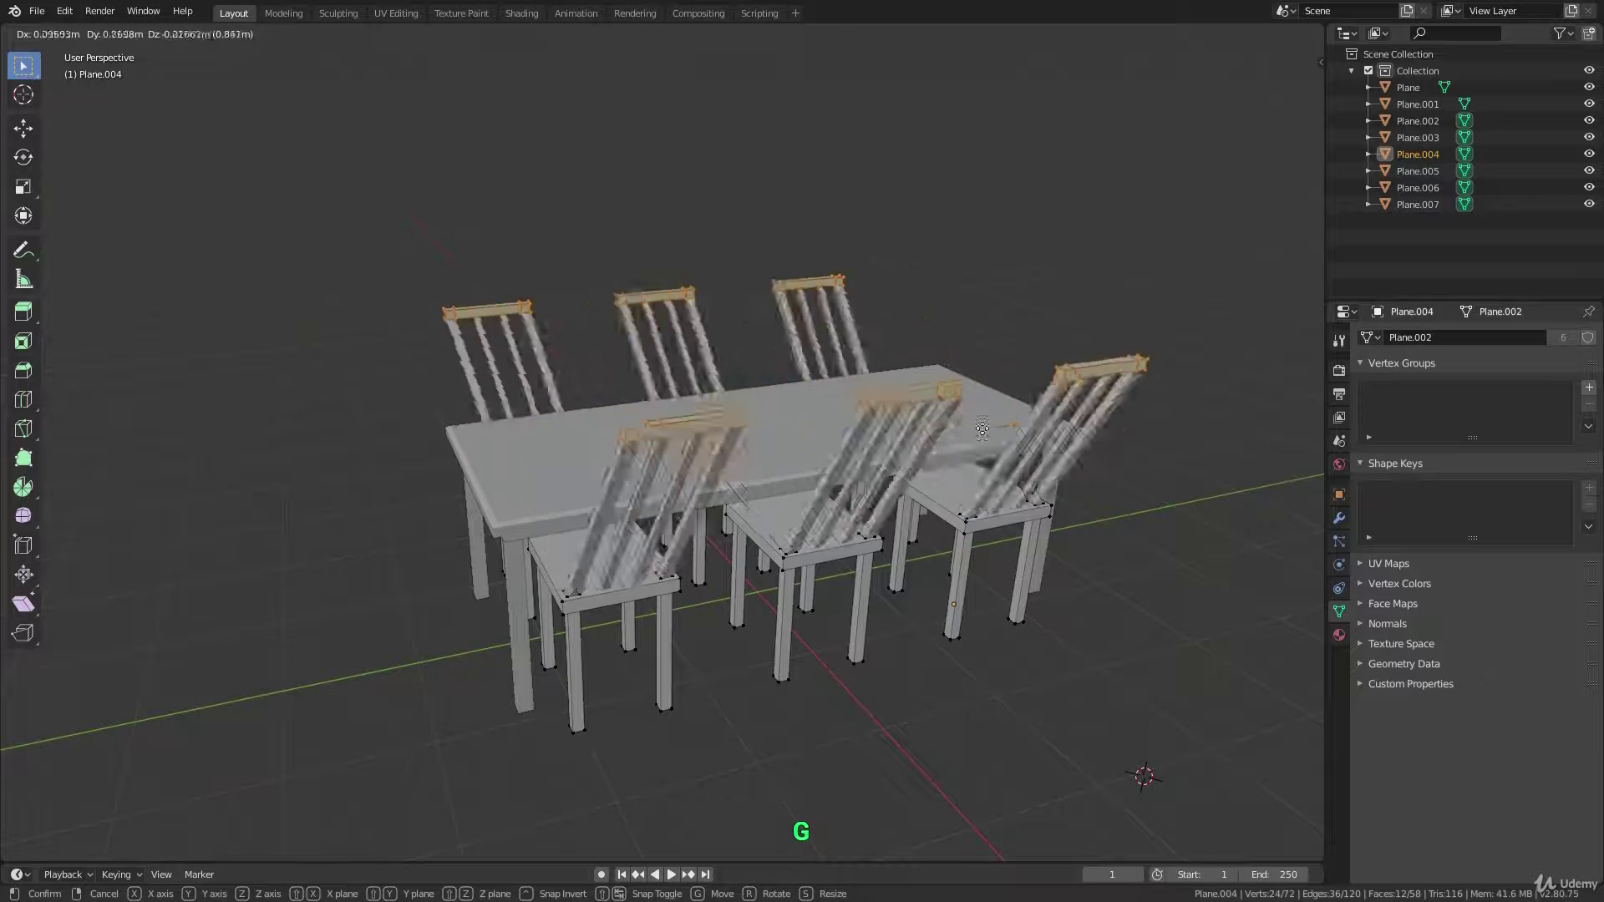
pyautogui.rightClick(973, 447)
pyautogui.press('Tab')
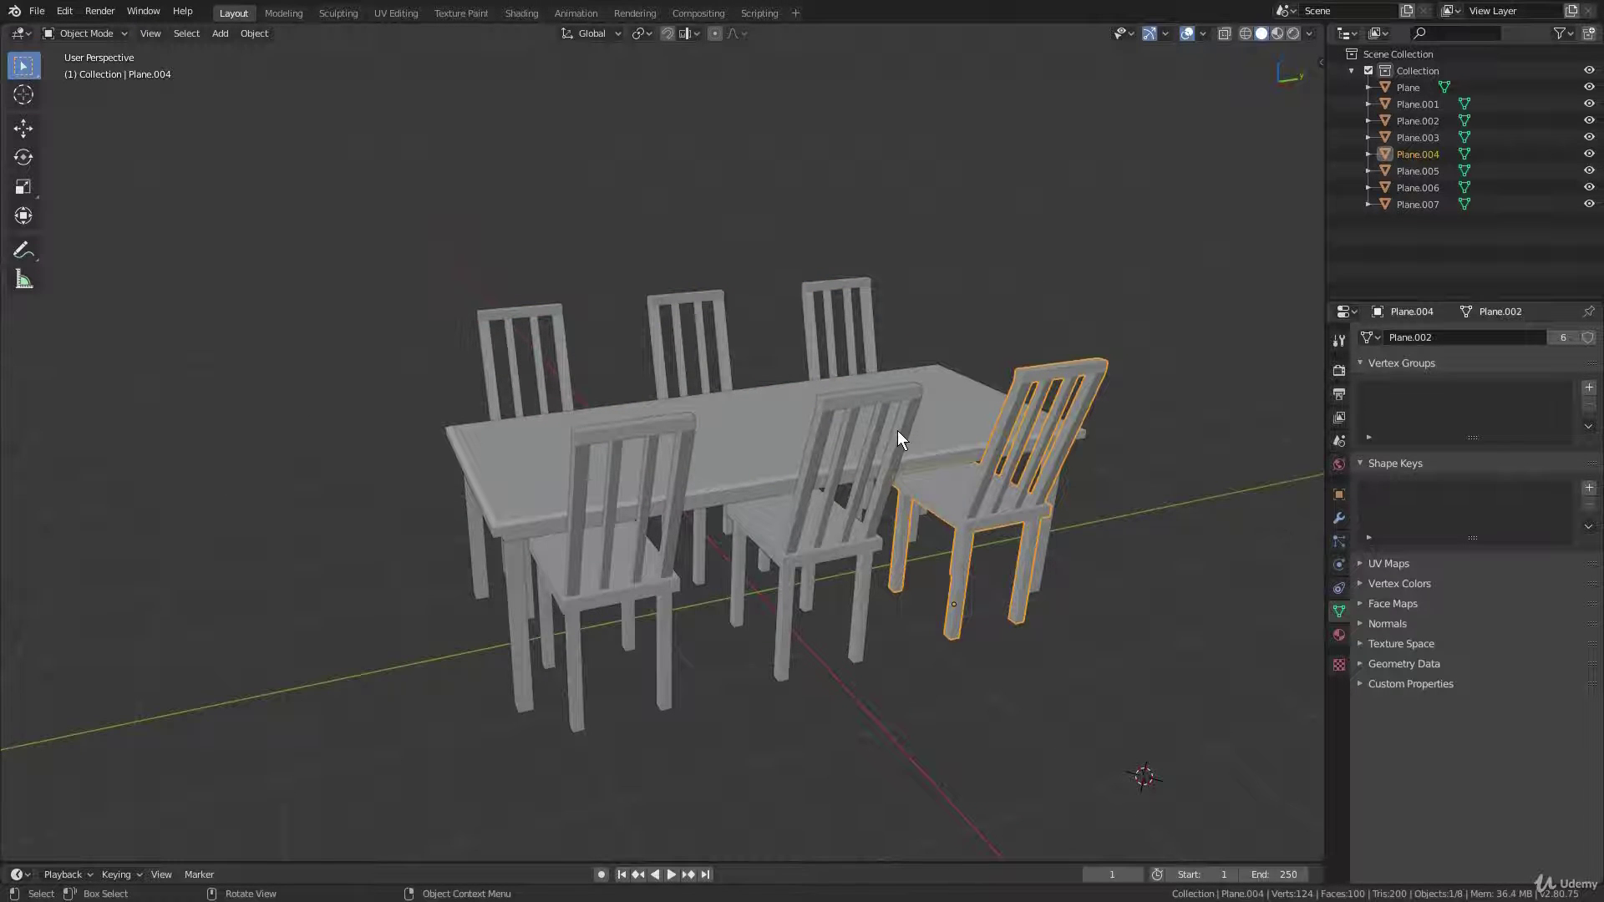
# Delete the five linked chairs, keeping only the near-end chair on the table's front side.
pyautogui.keyDown('shift'); pyautogui.moveTo(897, 430); pyautogui.dragTo(683, 348, button='middle'); pyautogui.keyUp('shift')
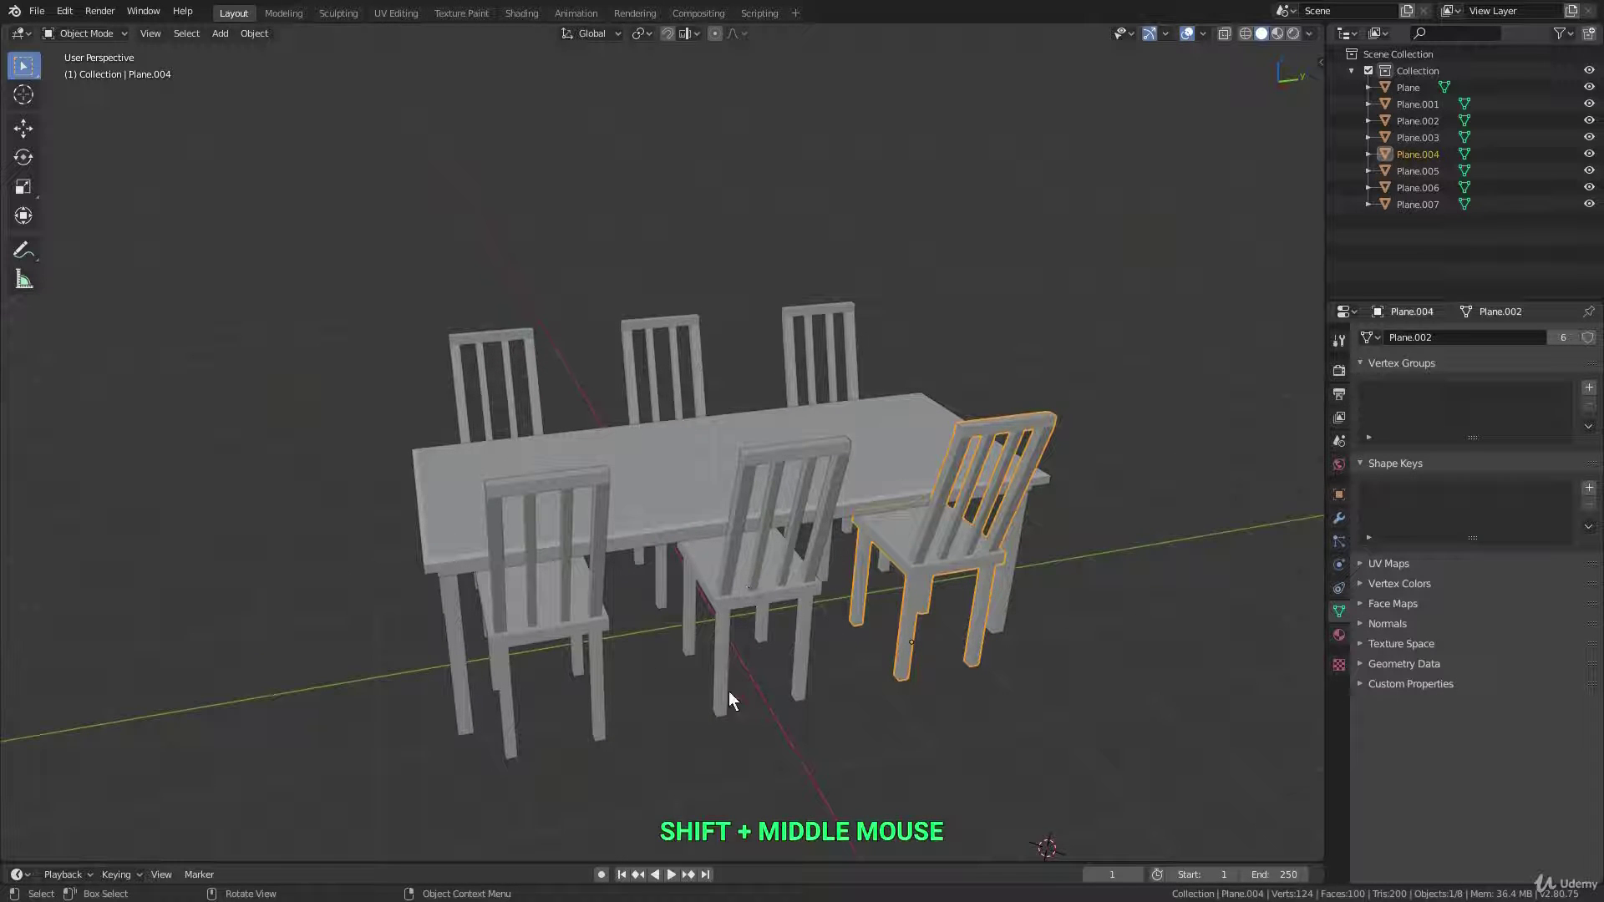
pyautogui.click(545, 650)
pyautogui.click(526, 384)
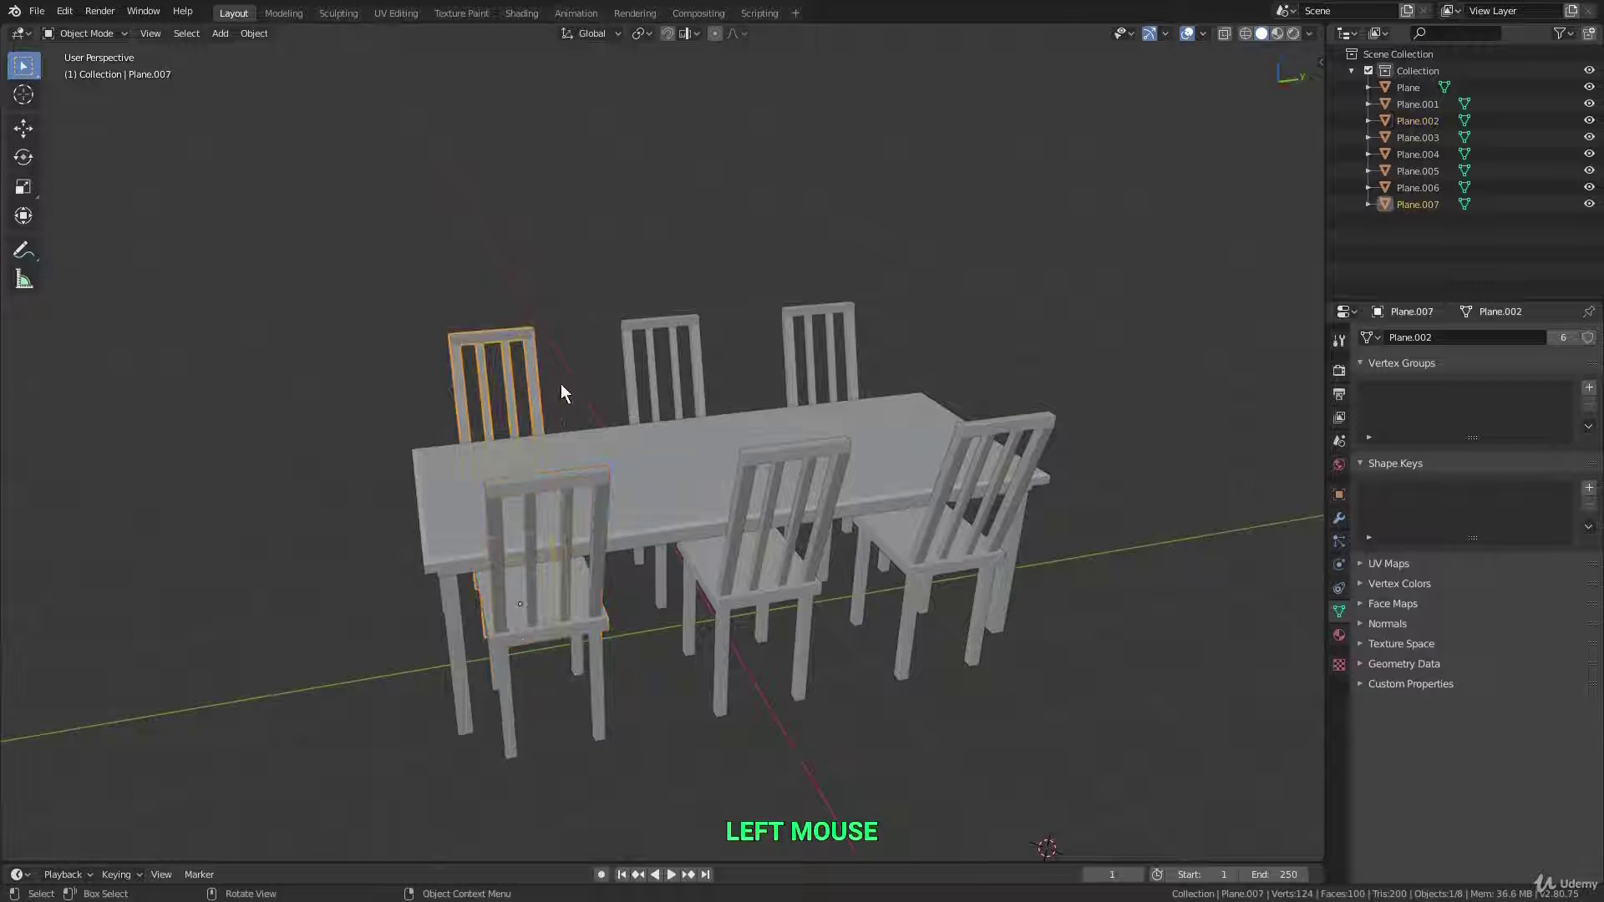
pyautogui.keyDown('shift'); pyautogui.click(660, 367); pyautogui.keyUp('shift')
pyautogui.keyDown('shift'); pyautogui.click(795, 343); pyautogui.keyUp('shift')
pyautogui.keyDown('shift'); pyautogui.click(790, 662); pyautogui.keyUp('shift')
pyautogui.keyDown('shift'); pyautogui.click(917, 634); pyautogui.keyUp('shift')
pyautogui.press('x')
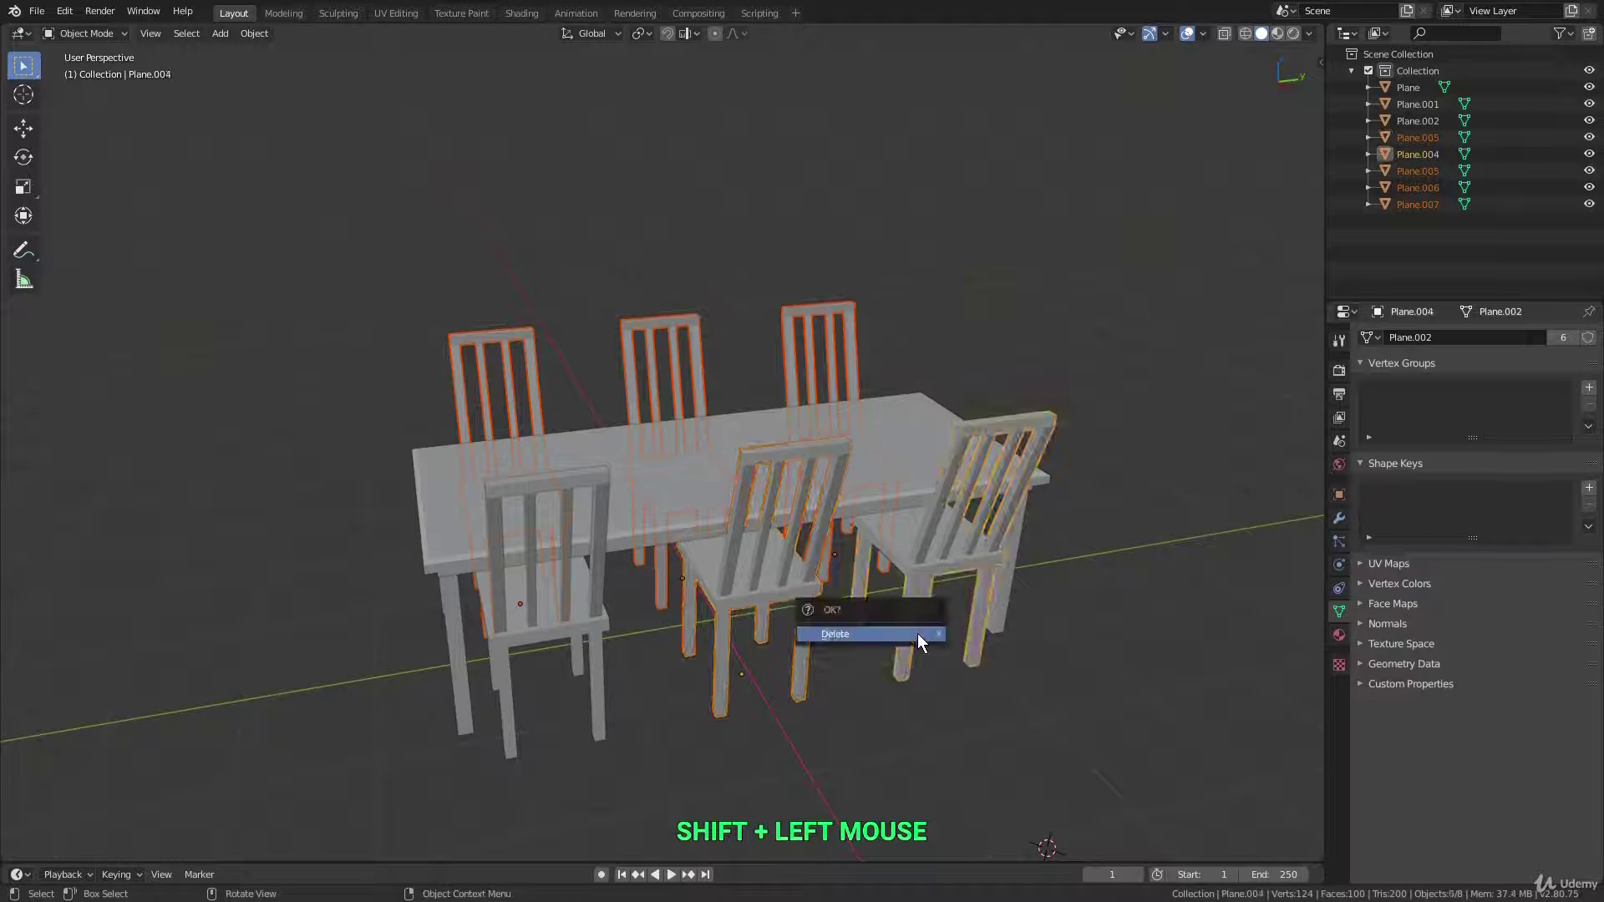
pyautogui.click(918, 634)
# Add a UV sphere in top view and place it beside the table's middle, on the same side as the chair.
pyautogui.press('KP_7')
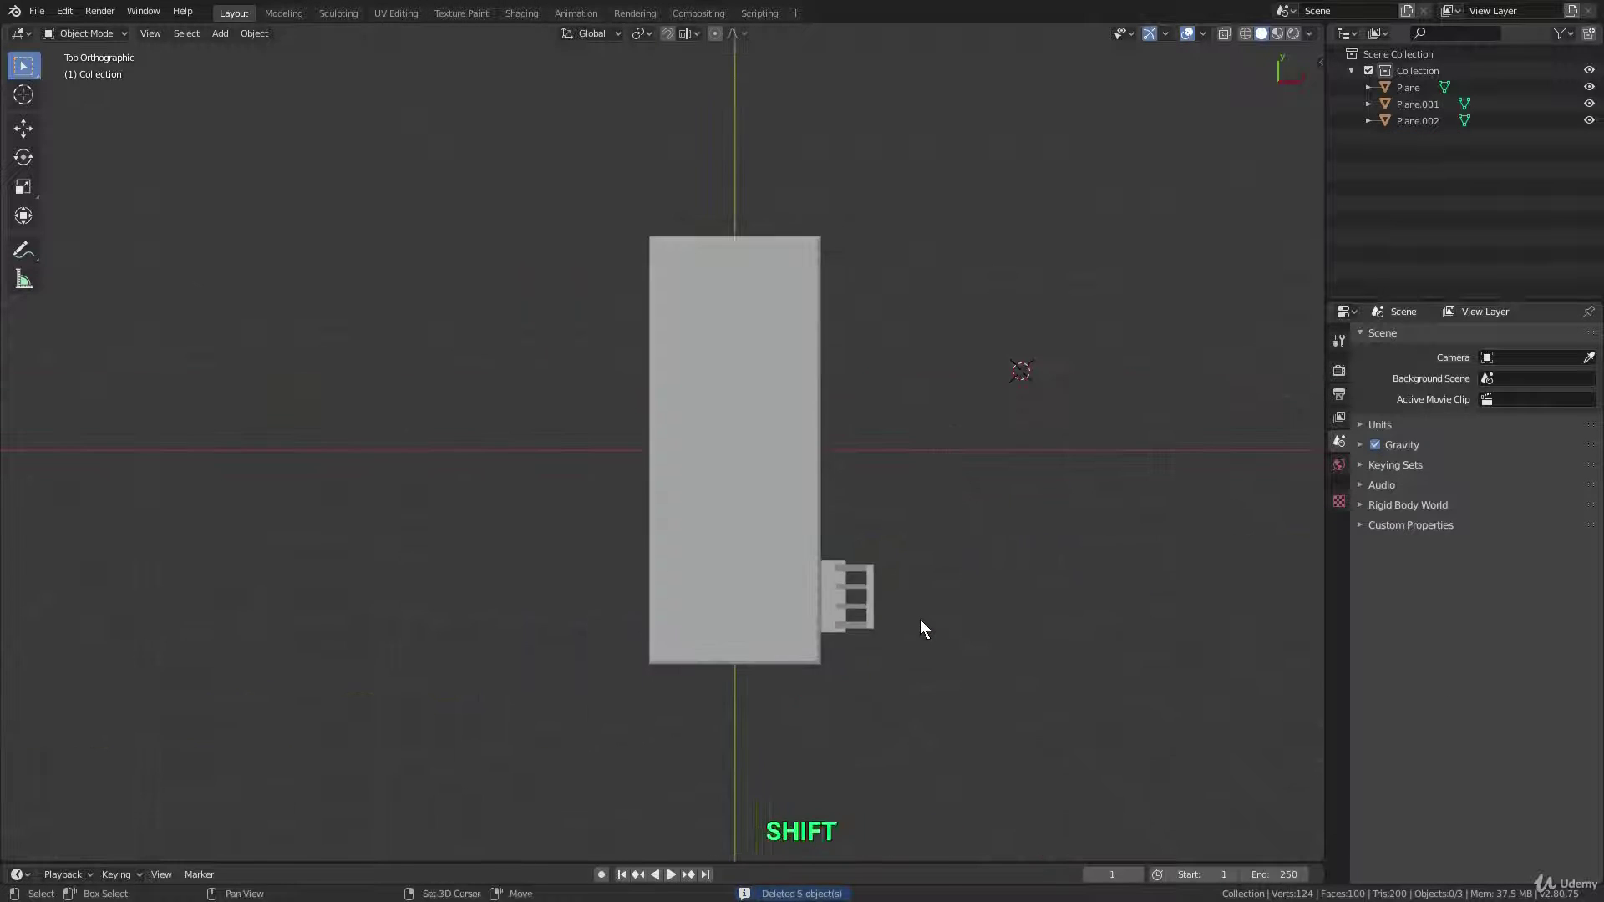
pyautogui.hotkey('shift', 'a')
pyautogui.moveTo(915, 581)
pyautogui.click(1044, 626)
pyautogui.press('g')
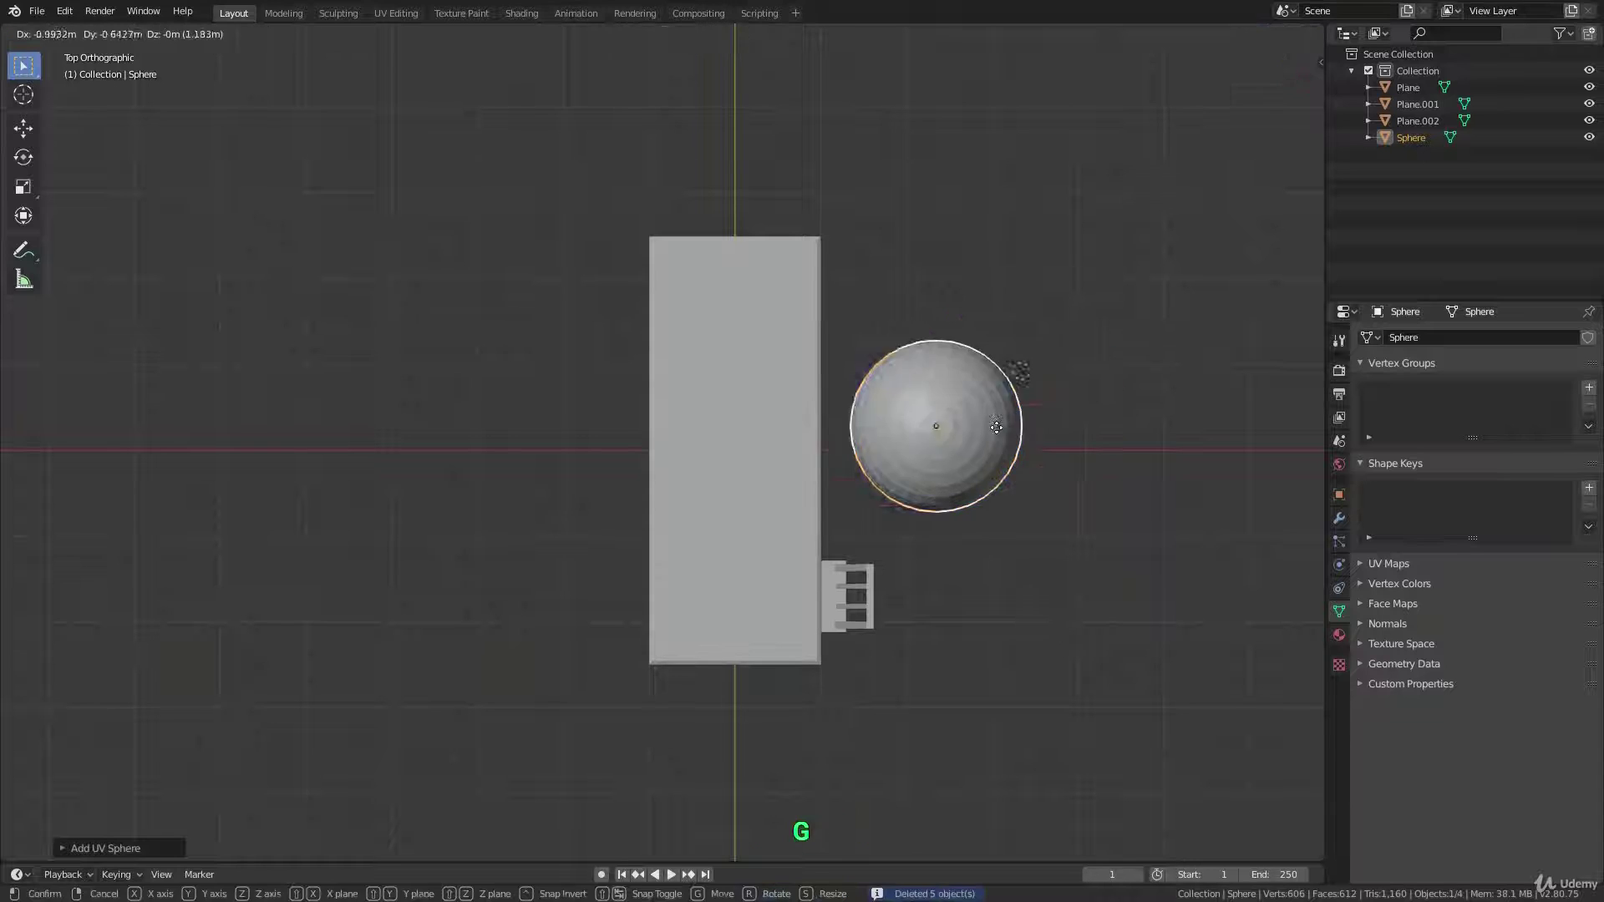
pyautogui.click(895, 470)
# Duplicate the sphere four times and place the copies at the other empty seat positions around the table.
pyautogui.hotkey('shift', 'd')
pyautogui.click(896, 327)
pyautogui.hotkey('shift', 'd')
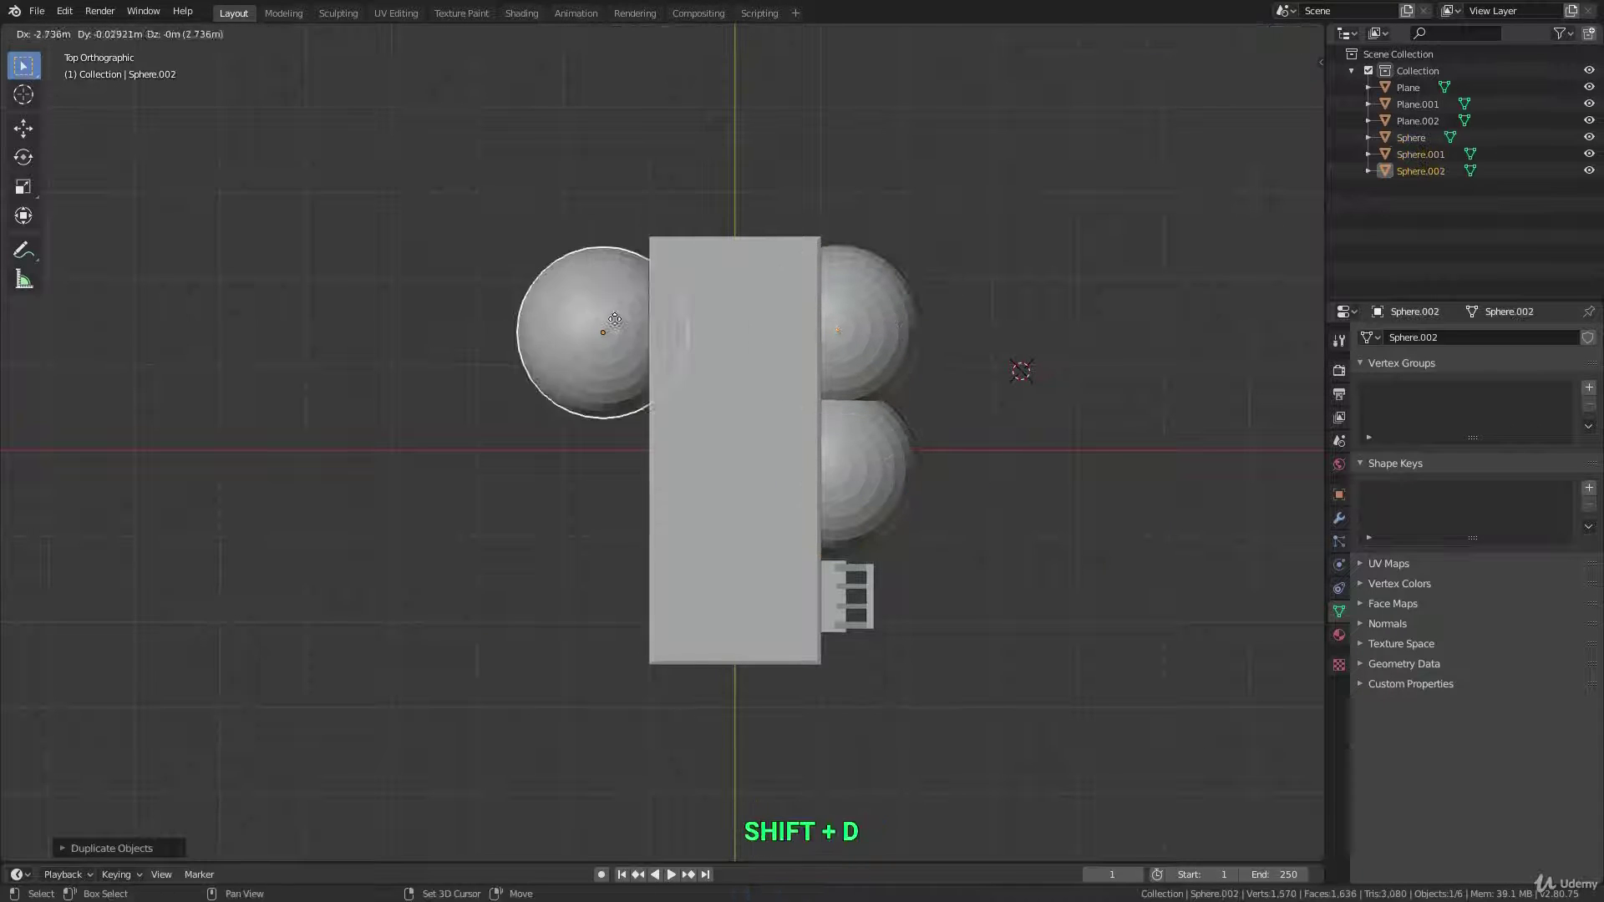
pyautogui.click(690, 316)
pyautogui.hotkey('shift', 'd')
pyautogui.click(669, 485)
pyautogui.hotkey('shift', 'd')
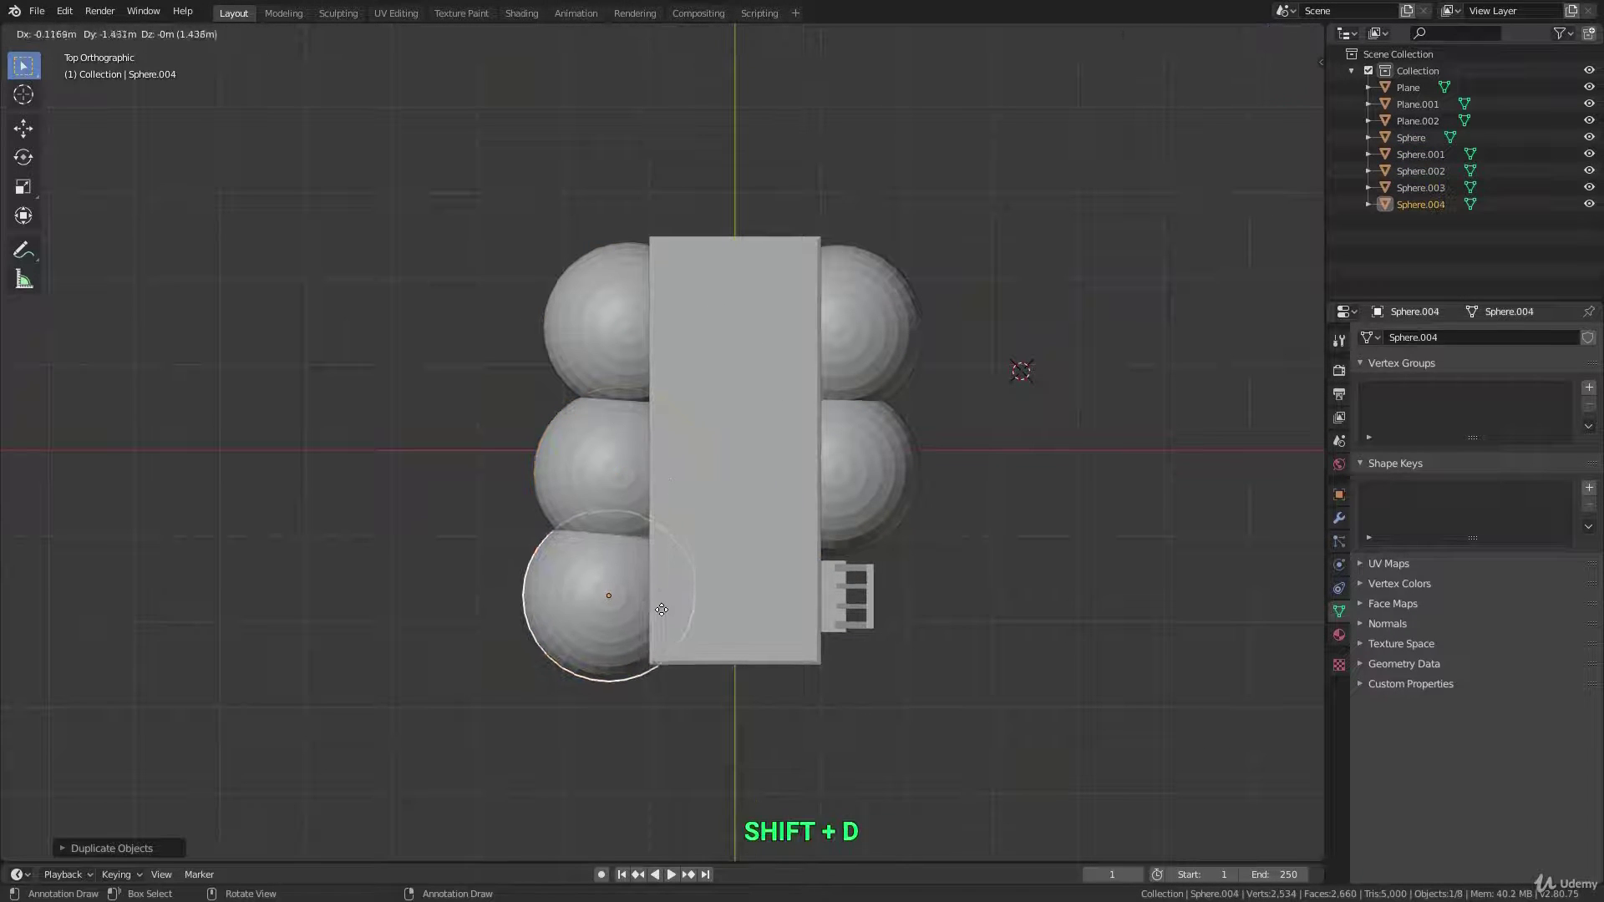
pyautogui.click(639, 528)
# Link the object data of all five spheres to the chair, with the chair as the active object.
pyautogui.moveTo(639, 528); pyautogui.dragTo(618, 410, button='middle')
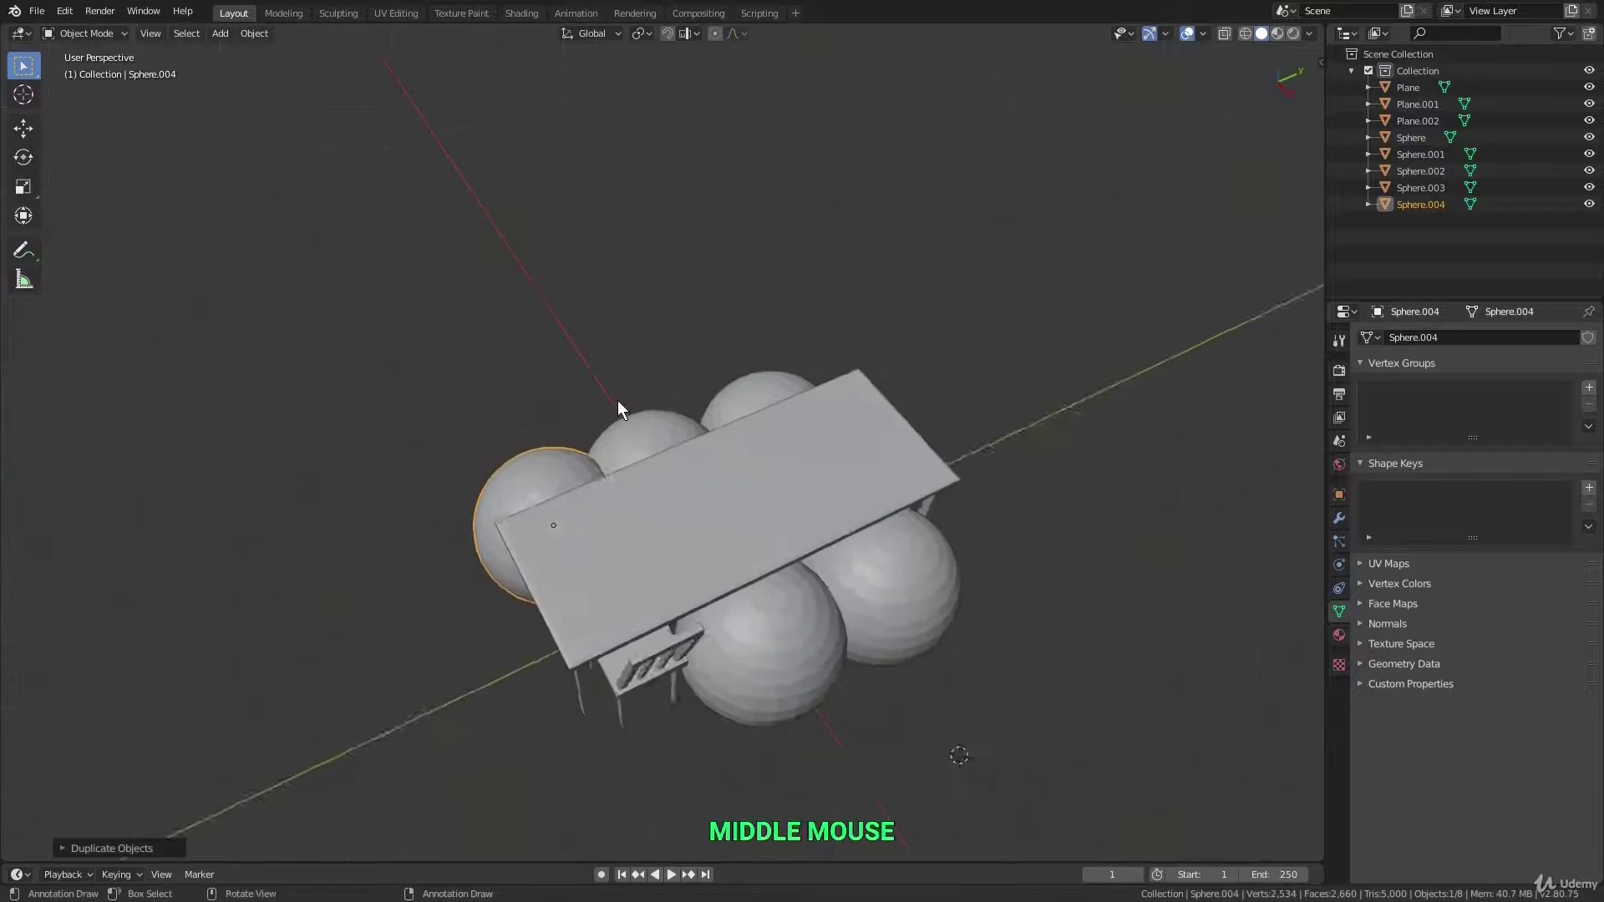
pyautogui.keyDown('shift'); pyautogui.click(705, 422); pyautogui.keyUp('shift')
pyautogui.keyDown('shift'); pyautogui.click(756, 397); pyautogui.keyUp('shift')
pyautogui.keyDown('shift'); pyautogui.click(919, 616); pyautogui.keyUp('shift')
pyautogui.keyDown('shift'); pyautogui.click(759, 671); pyautogui.keyUp('shift')
pyautogui.moveTo(759, 670); pyautogui.dragTo(686, 541, button='middle')
pyautogui.keyDown('shift'); pyautogui.click(570, 530); pyautogui.keyUp('shift')
pyautogui.keyDown('shift'); pyautogui.moveTo(570, 531); pyautogui.dragTo(593, 584, button='middle'); pyautogui.keyUp('shift')
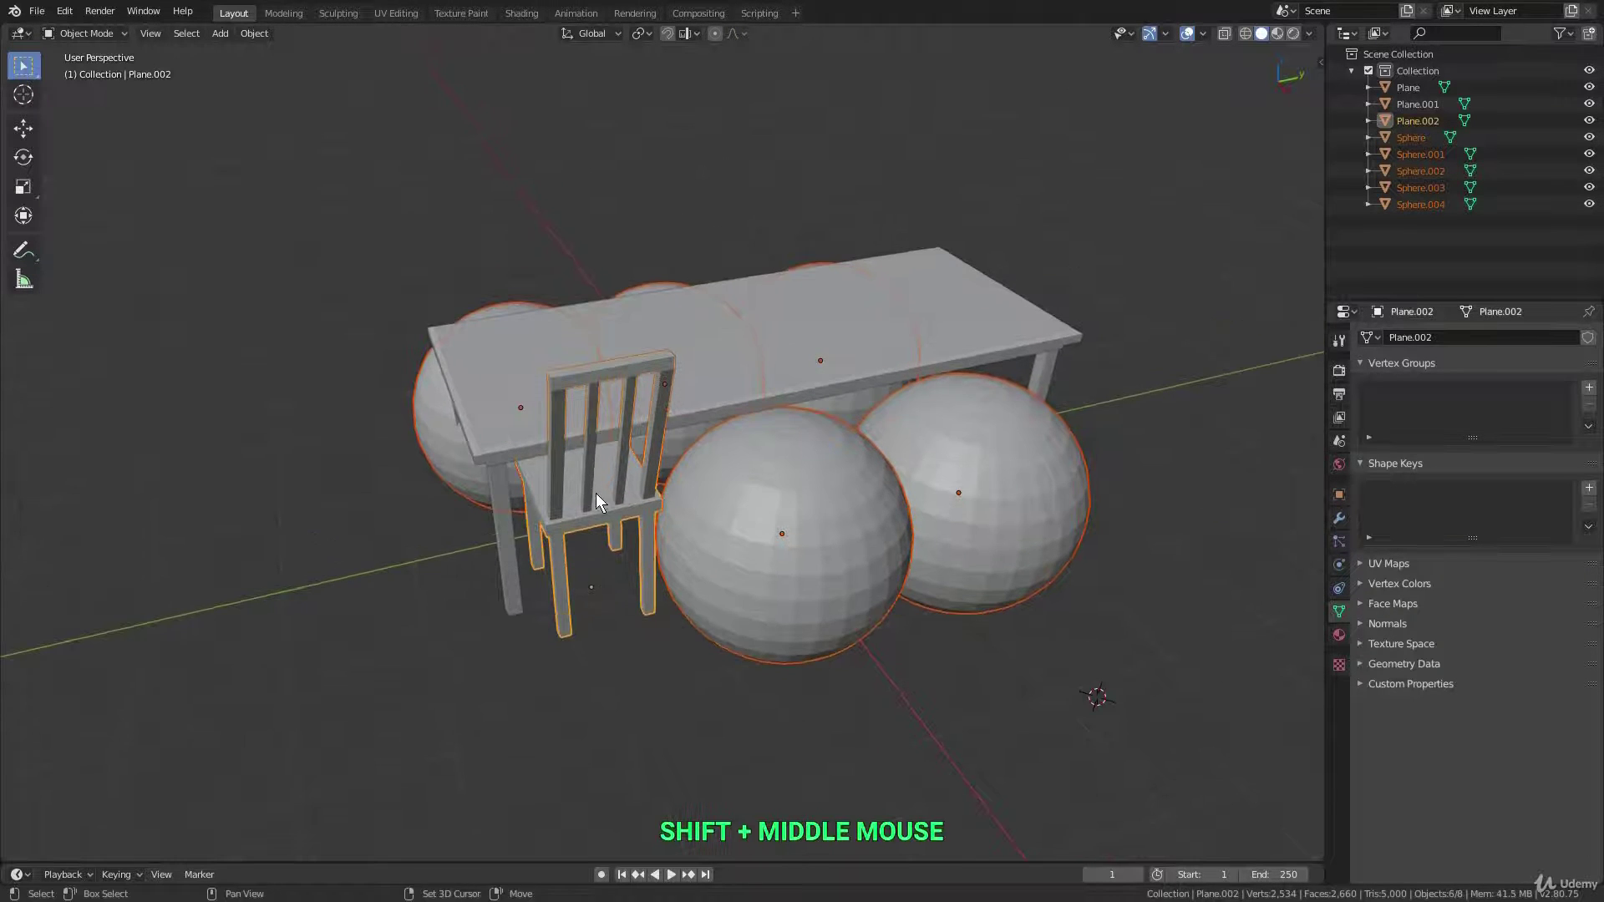
pyautogui.keyDown('shift'); pyautogui.moveTo(595, 493); pyautogui.dragTo(595, 503, button='middle'); pyautogui.keyUp('shift')
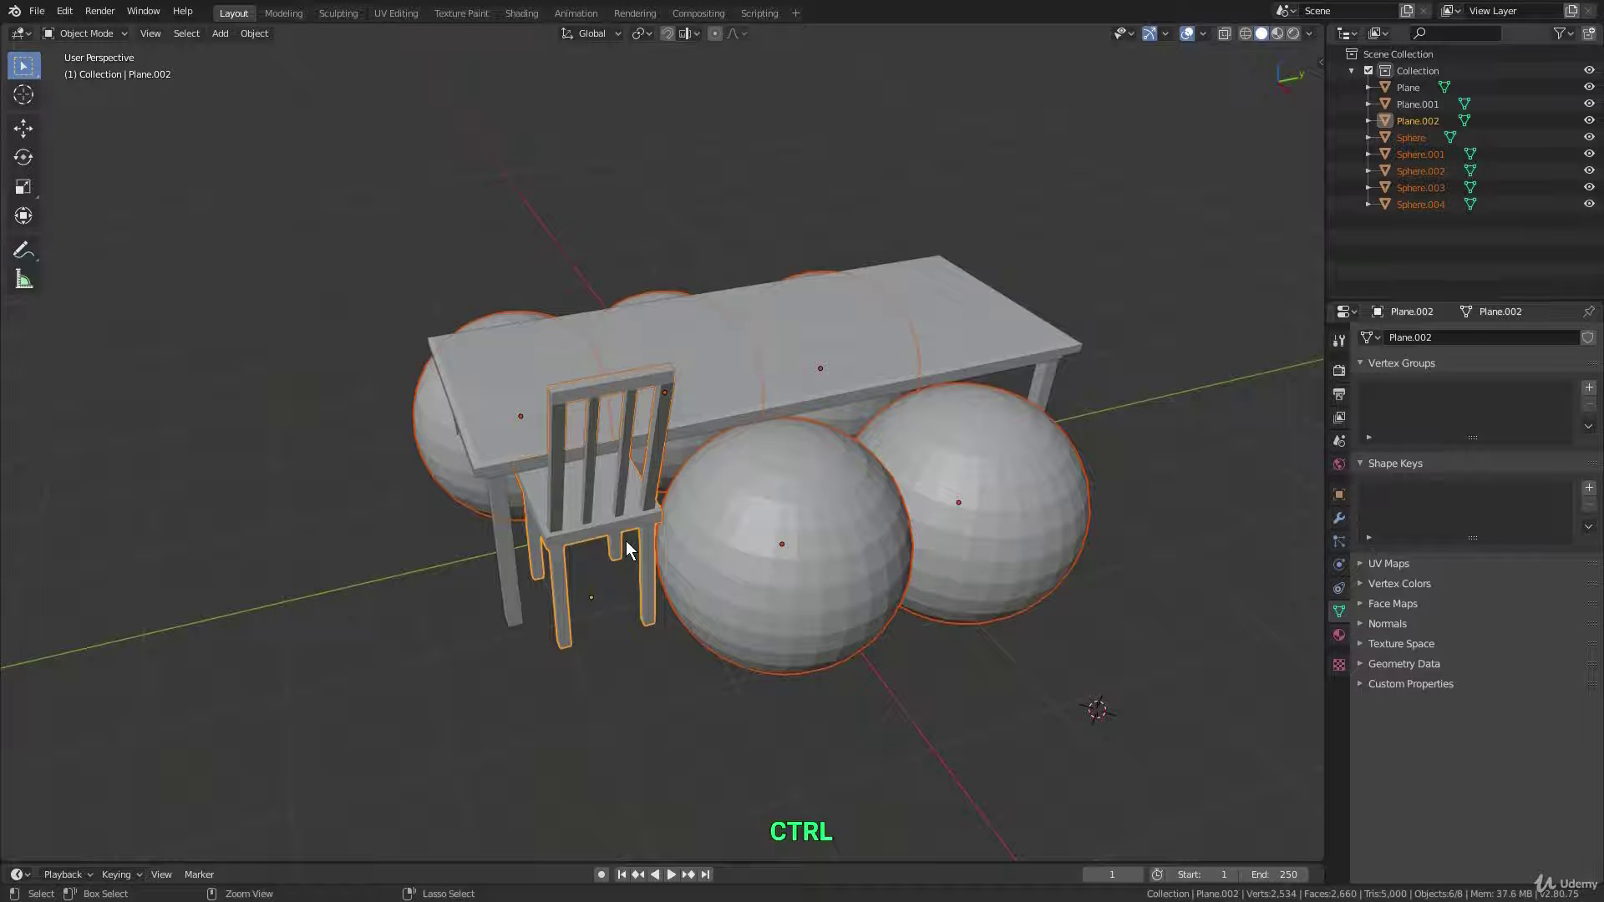
pyautogui.hotkey('ctrl', 'l')
pyautogui.click(625, 539)
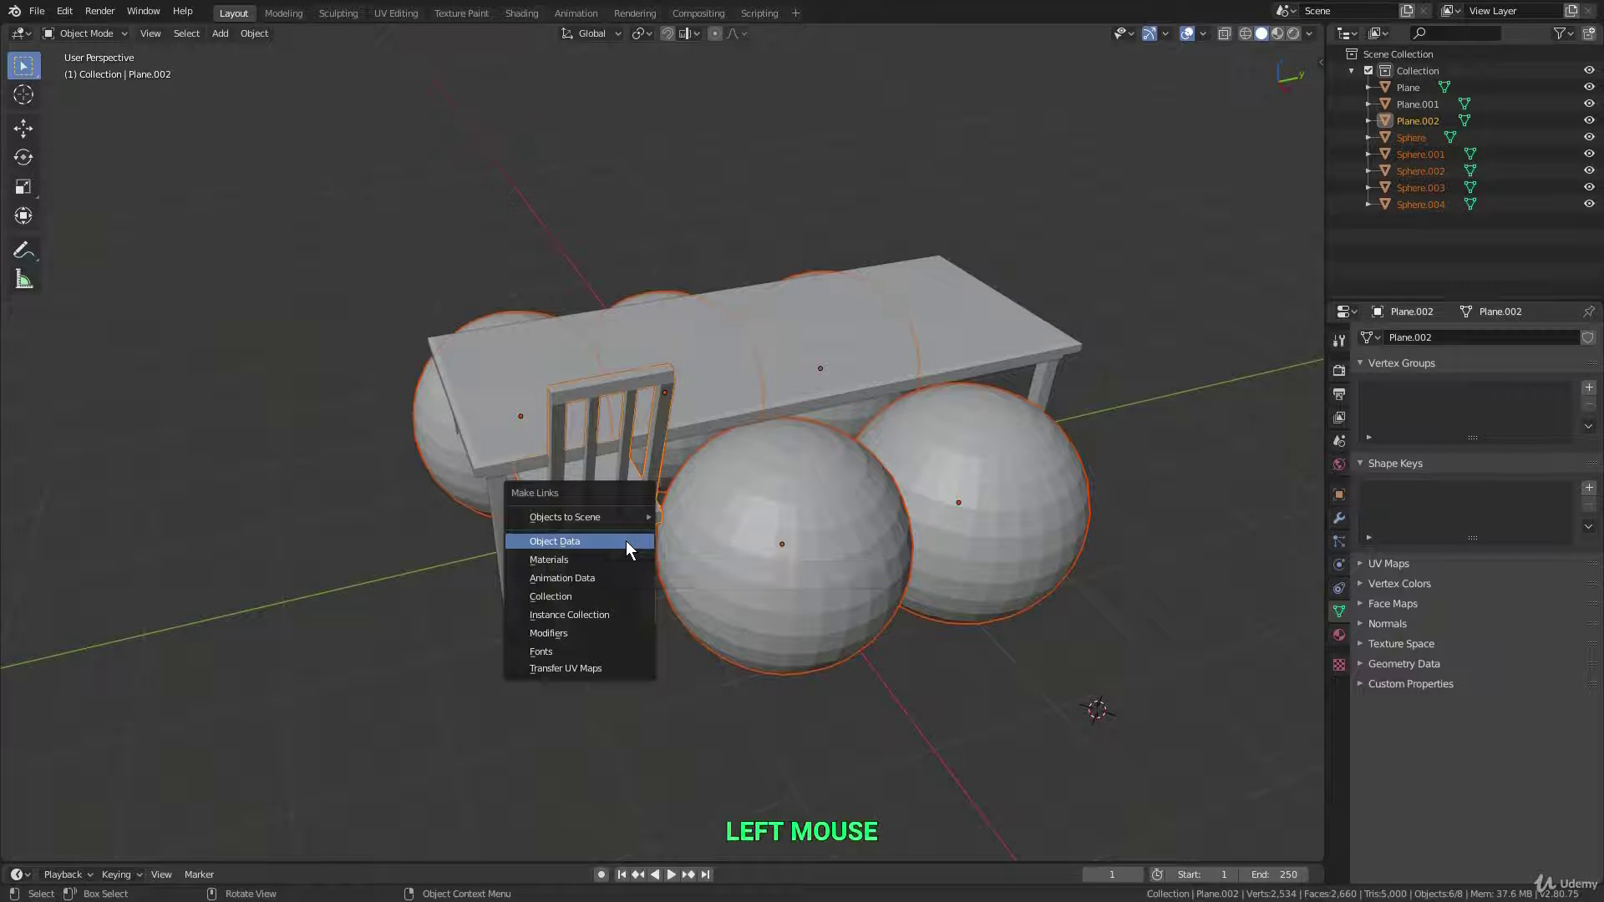
# Lower the five new chairs along the Z axis to the original chair's floor level.
pyautogui.moveTo(650, 523); pyautogui.dragTo(752, 534, button='middle')
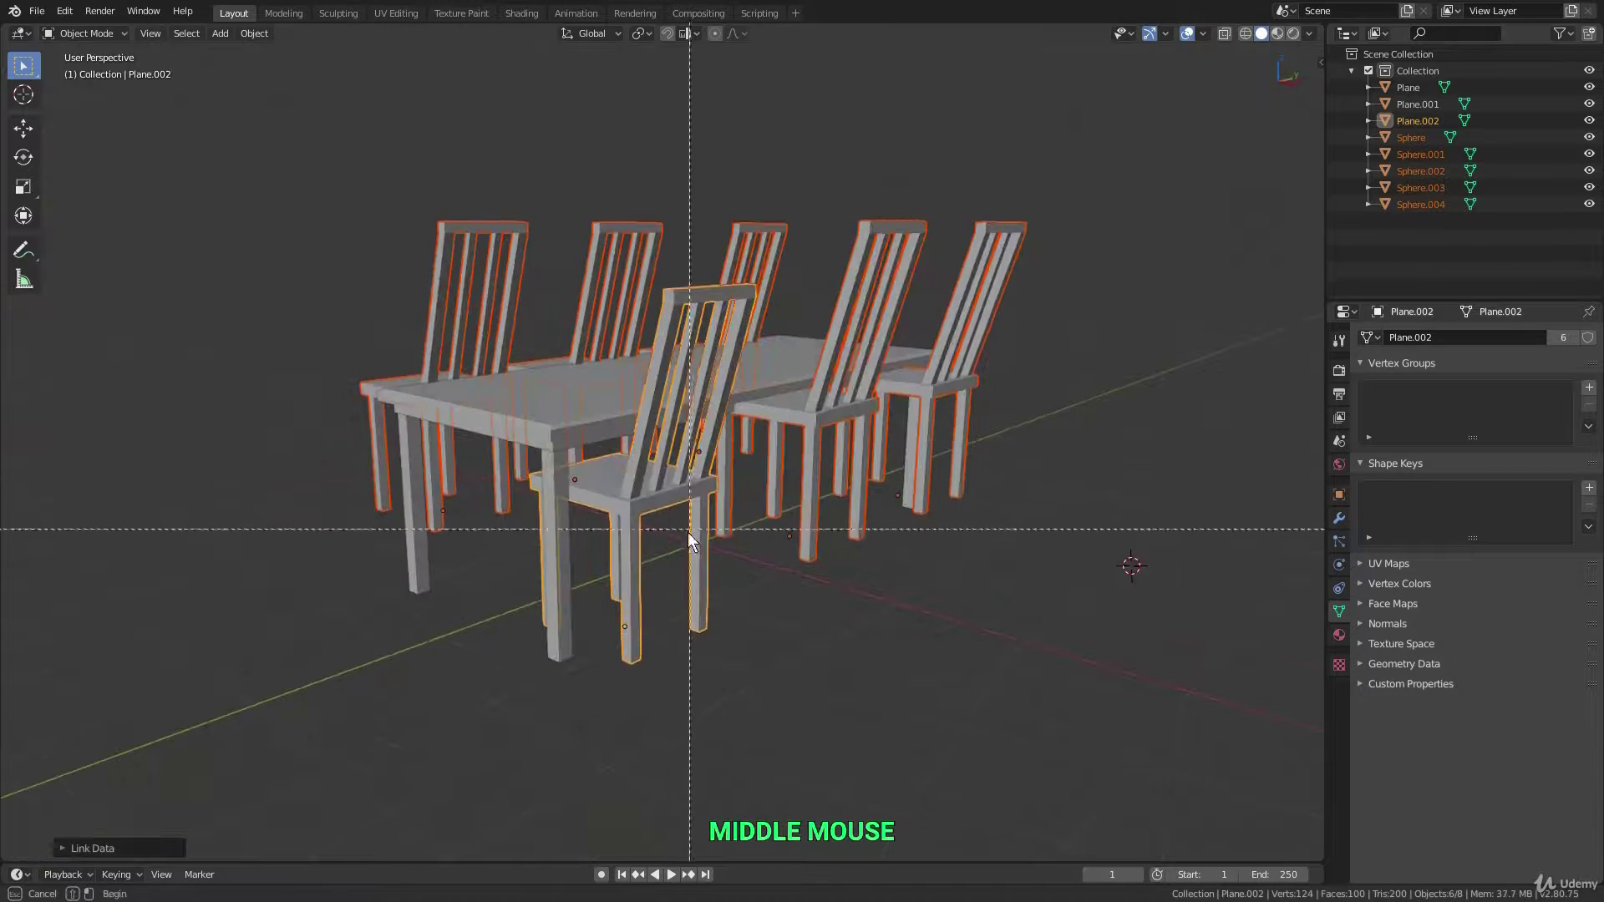
pyautogui.press('g')
pyautogui.press('z')
pyautogui.click(723, 641)
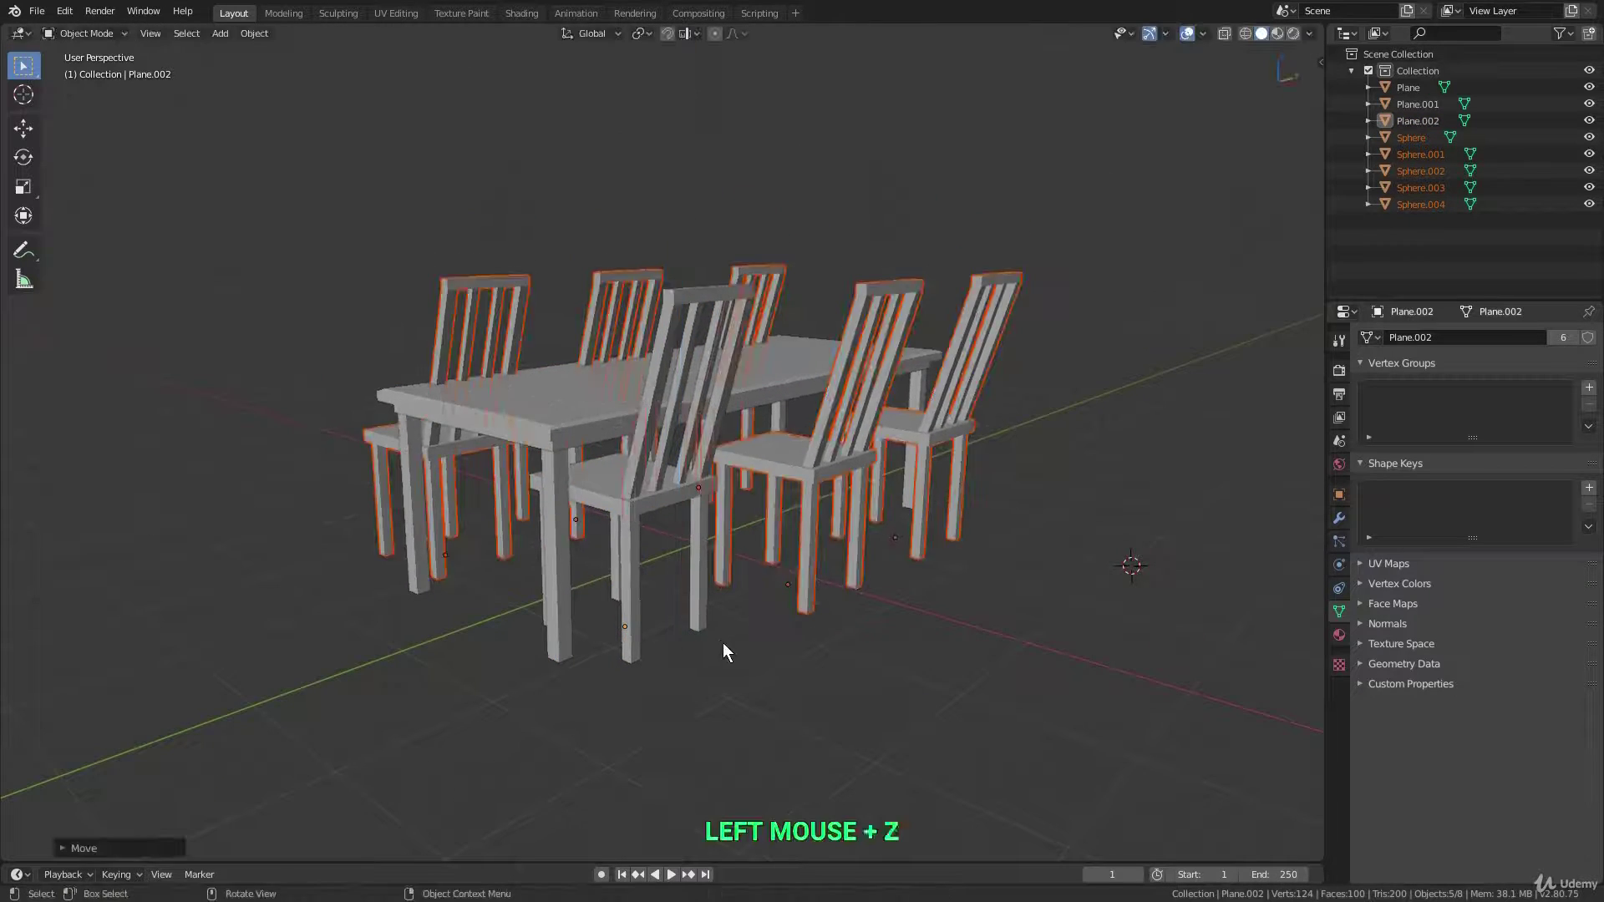
# Rotate the three opposite-side chairs 180° in top view to face the table, using wireframe for selection and returning to solid shading.
pyautogui.moveTo(724, 643); pyautogui.dragTo(575, 390, button='middle')
pyautogui.hotkey('shift', 'z')
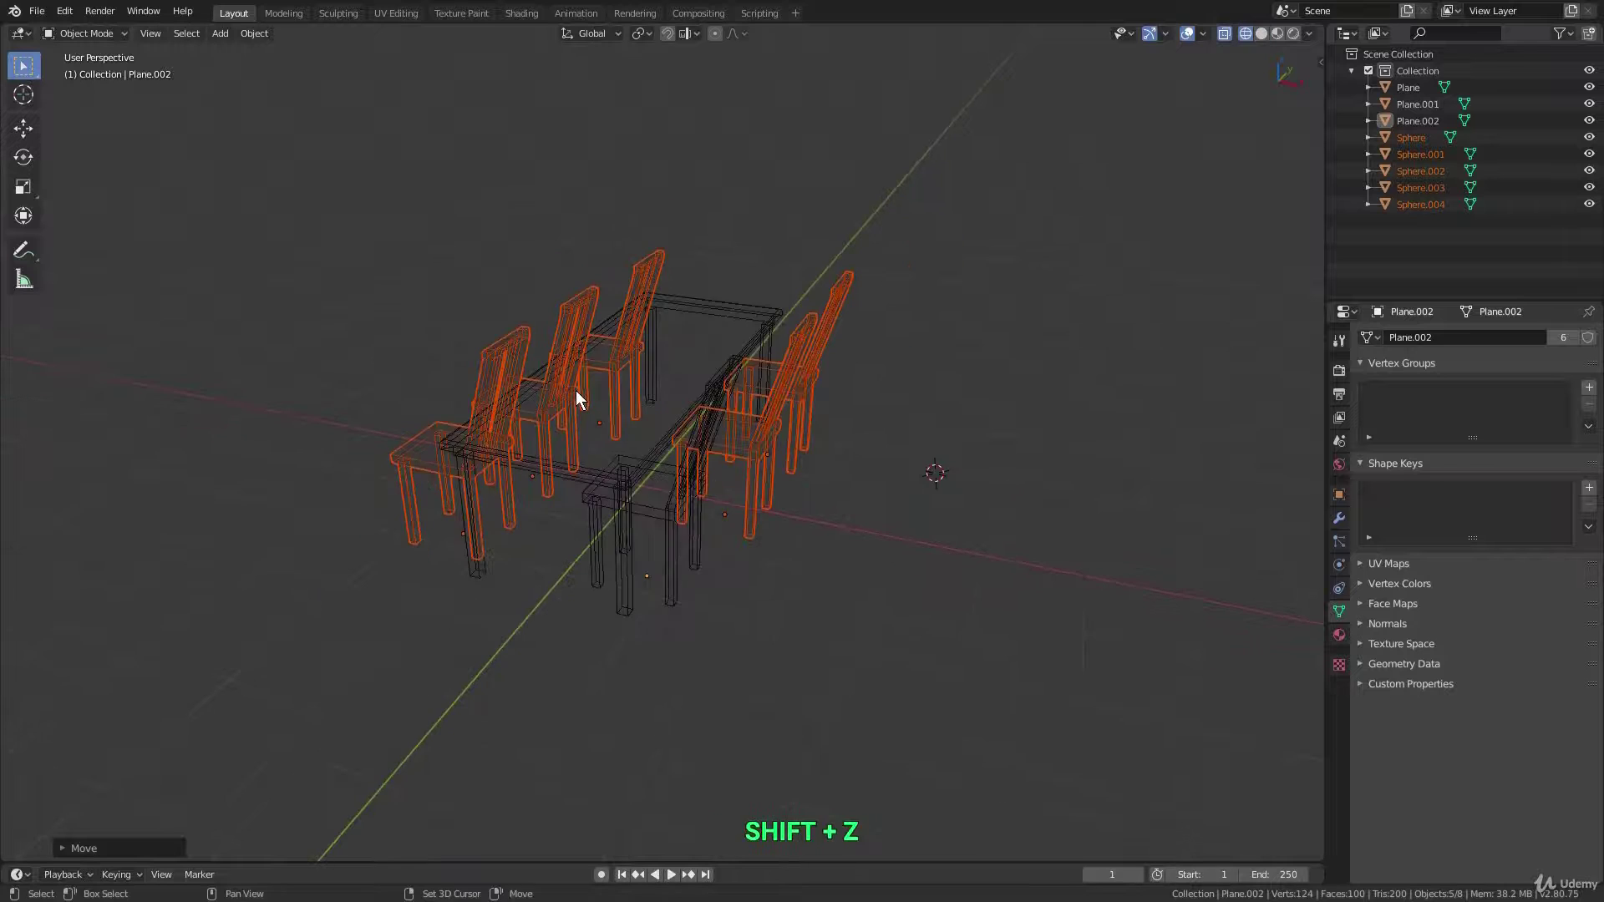
pyautogui.press('KP_7')
pyautogui.click(459, 548)
pyautogui.keyDown('shift'); pyautogui.click(484, 435); pyautogui.keyUp('shift')
pyautogui.click(483, 277)
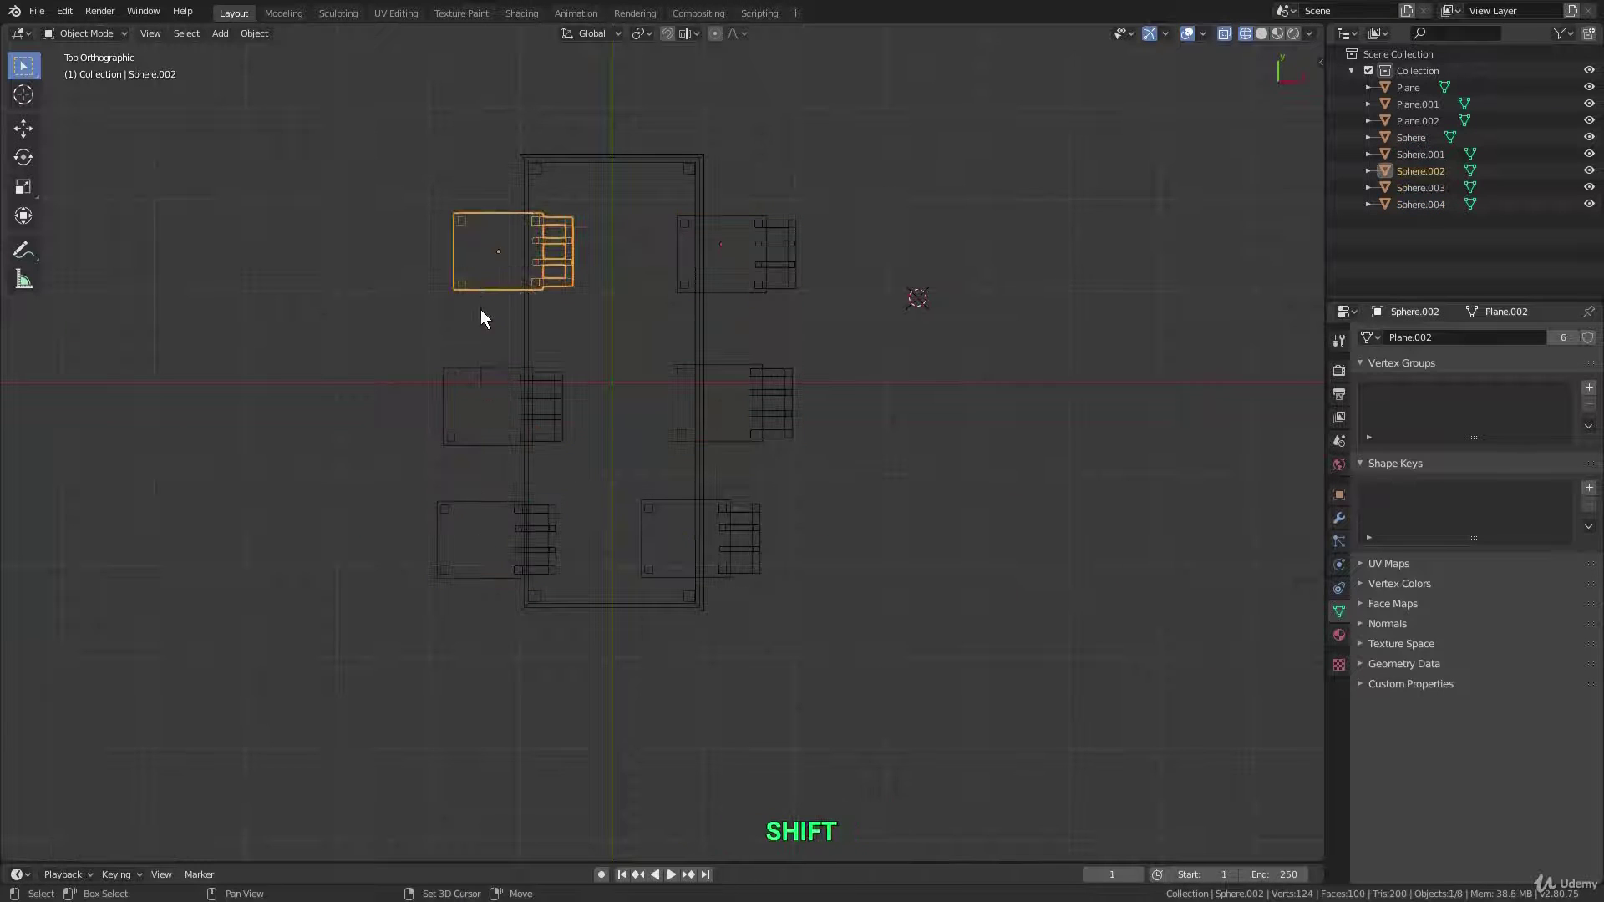
pyautogui.keyDown('shift'); pyautogui.click(479, 402); pyautogui.keyUp('shift')
pyautogui.keyDown('shift'); pyautogui.click(471, 538); pyautogui.keyUp('shift')
pyautogui.press('r')
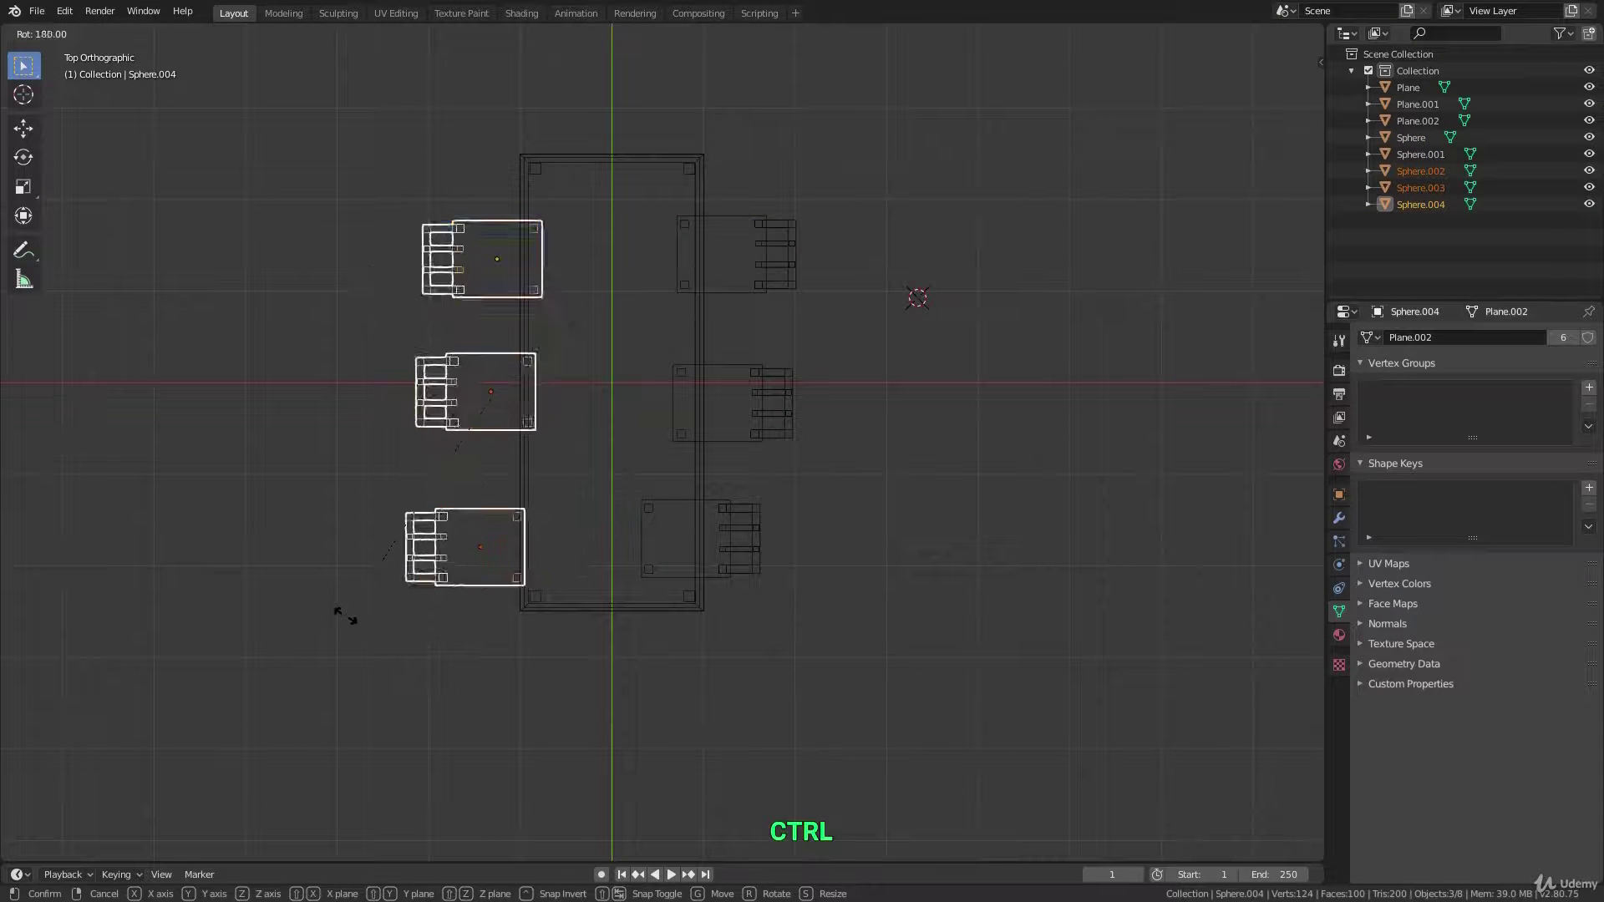
pyautogui.keyDown('ctrl'); pyautogui.click(584, 599); pyautogui.keyUp('ctrl')
pyautogui.hotkey('shift', 'z')
pyautogui.moveTo(660, 565); pyautogui.dragTo(558, 381, button='middle')
pyautogui.scroll(2, 742, 451)
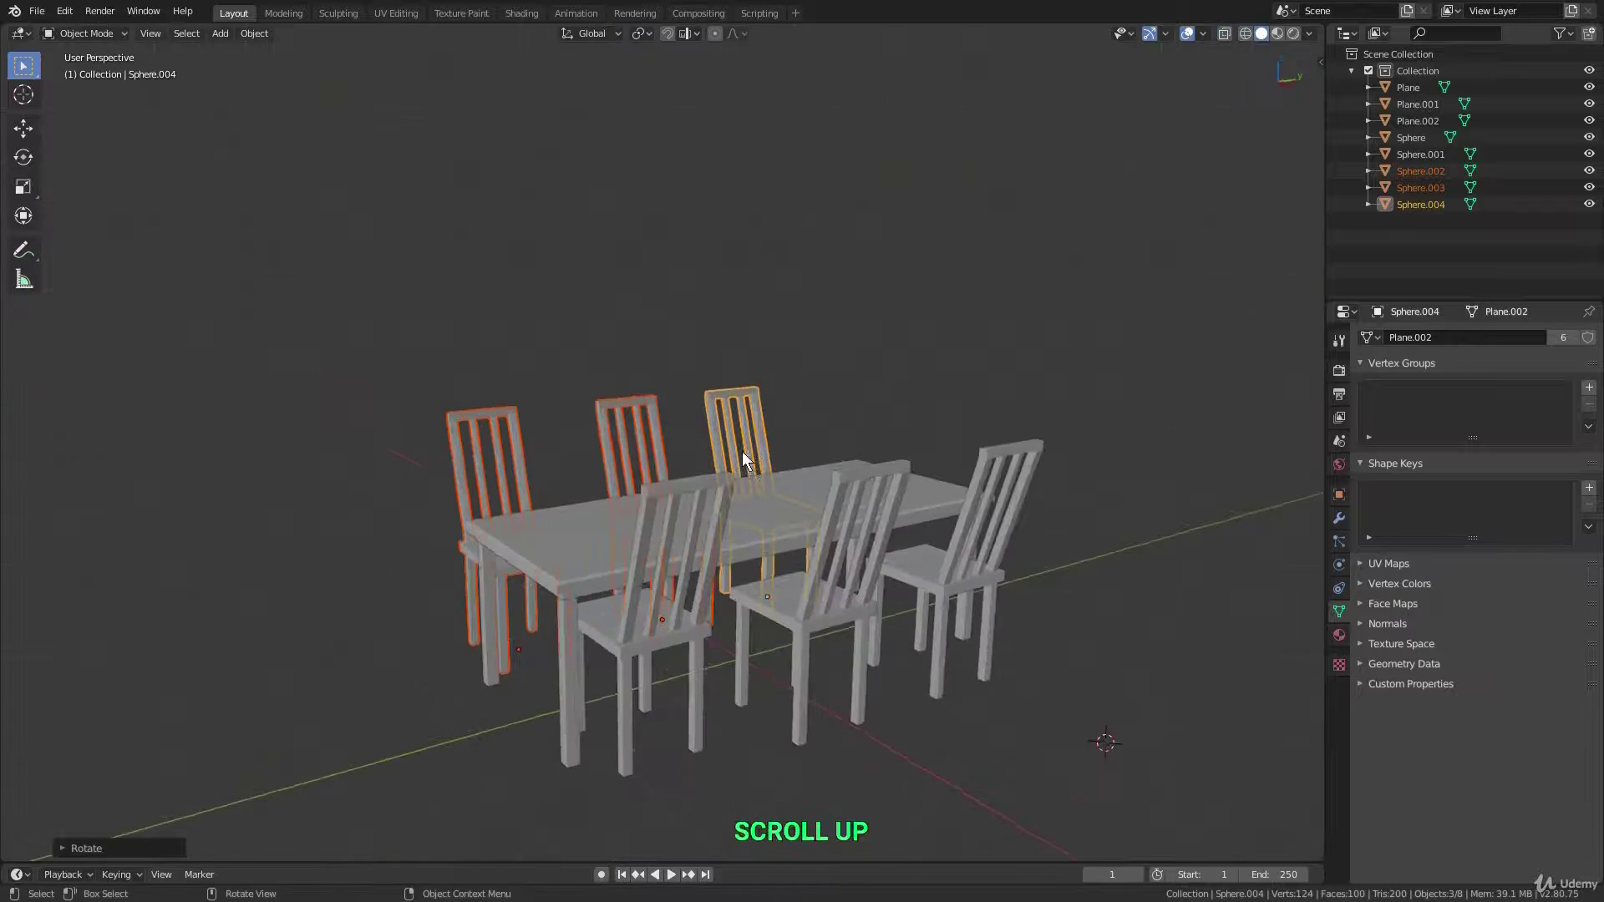
# Try moving the mesh of the near-side end chair in Edit Mode to check the linked chairs, cancelling the move.
pyautogui.moveTo(742, 451); pyautogui.dragTo(855, 466, button='middle')
pyautogui.click(1013, 494)
pyautogui.scroll(2, 1013, 495)
pyautogui.keyDown('shift'); pyautogui.moveTo(1012, 494); pyautogui.dragTo(998, 541, button='middle'); pyautogui.keyUp('shift')
pyautogui.press('Tab')
pyautogui.press('g')
pyautogui.rightClick(948, 411)
pyautogui.press('Tab')
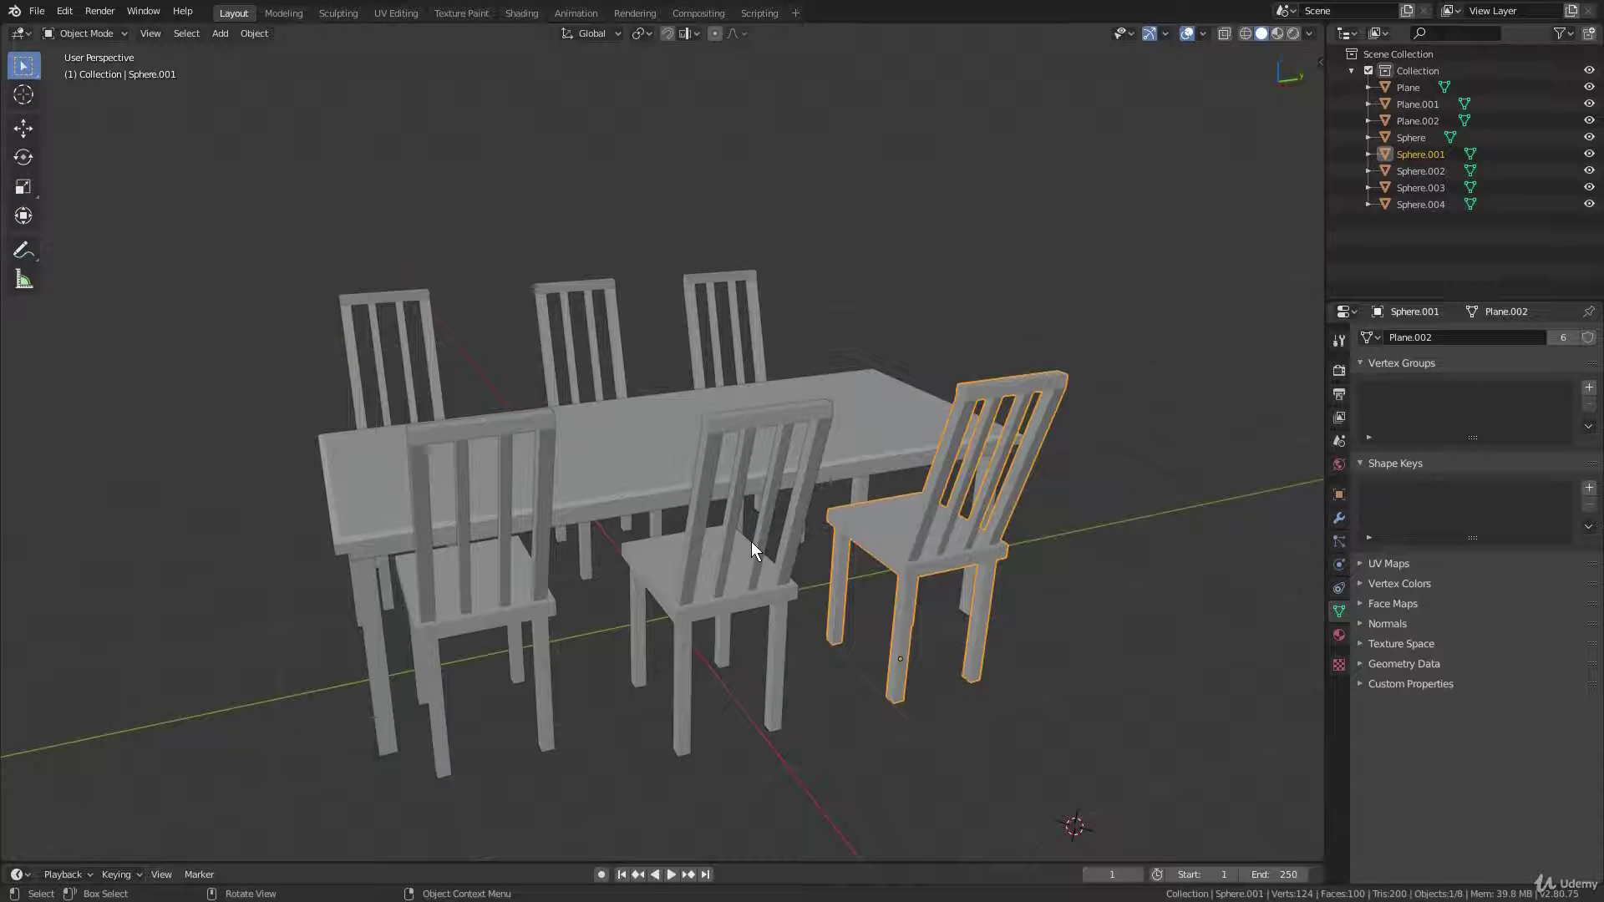
pyautogui.scroll(-3, 740, 540)
pyautogui.moveTo(764, 494); pyautogui.dragTo(801, 482, button='middle')
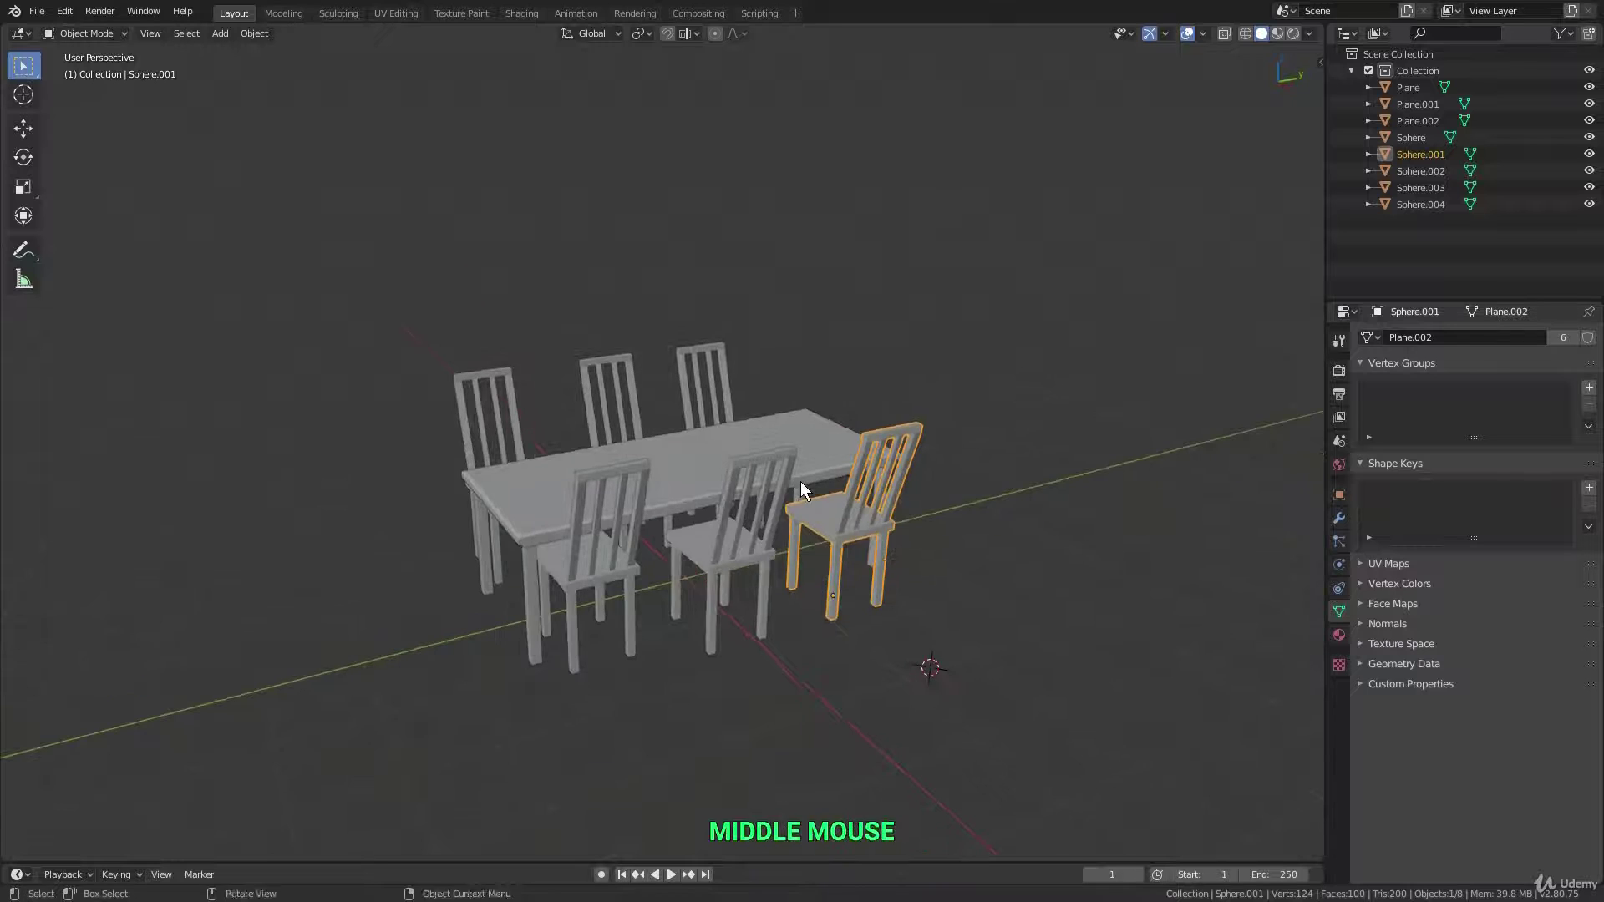
# Add a sun light at the 3D cursor and raise it along the Z axis above the table.
pyautogui.hotkey('shift', 'a')
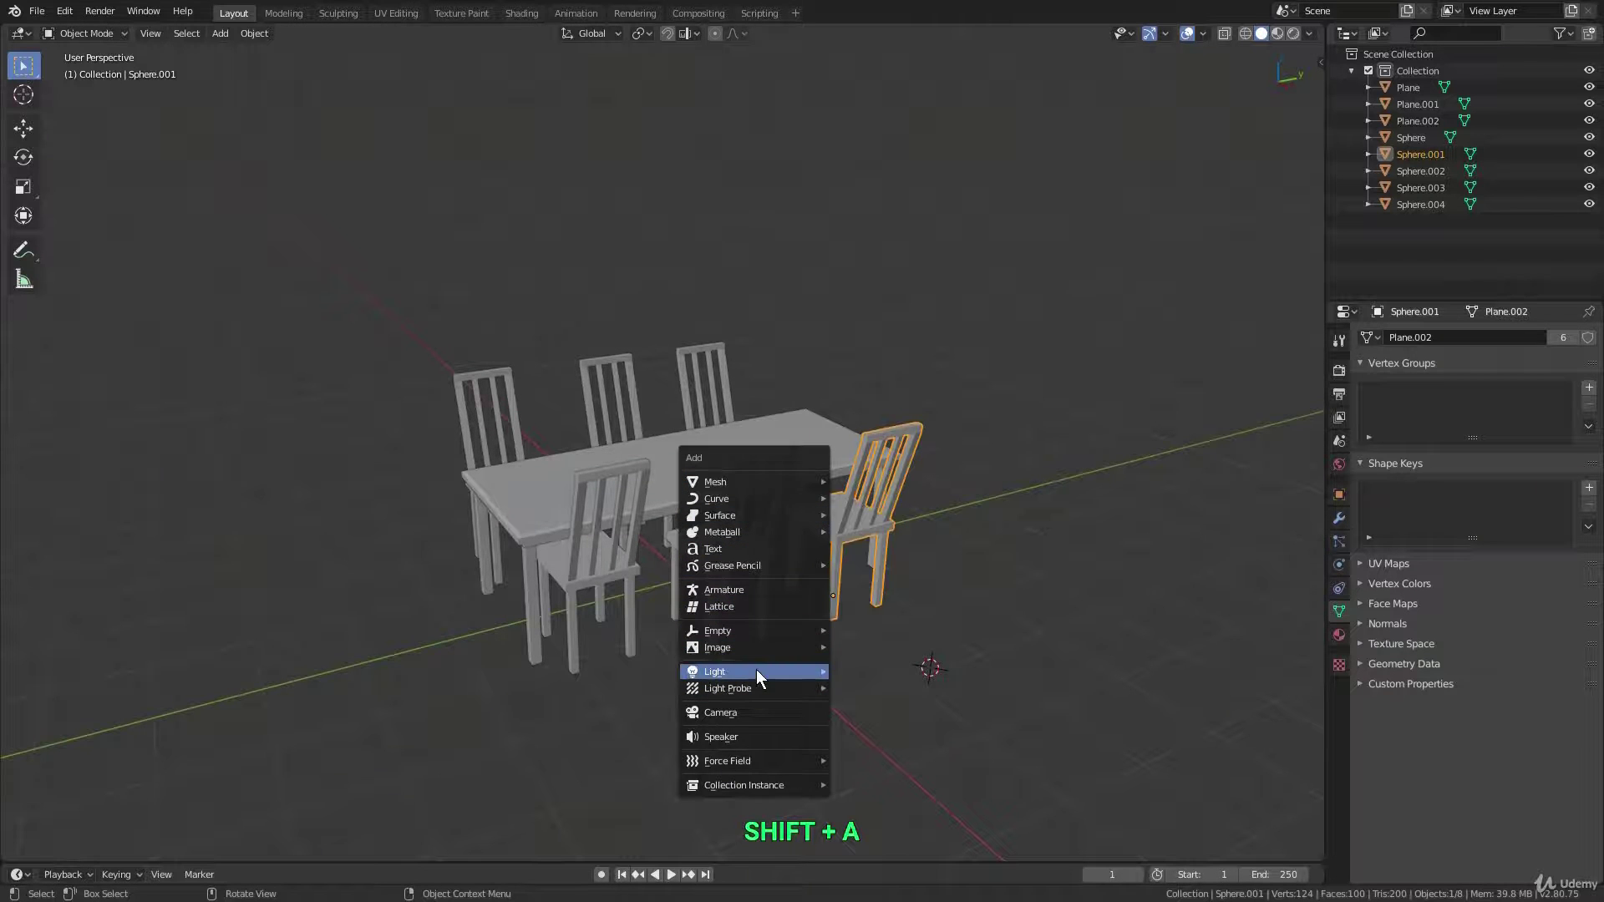
pyautogui.moveTo(755, 669)
pyautogui.click(914, 688)
pyautogui.press('g')
pyautogui.press('z')
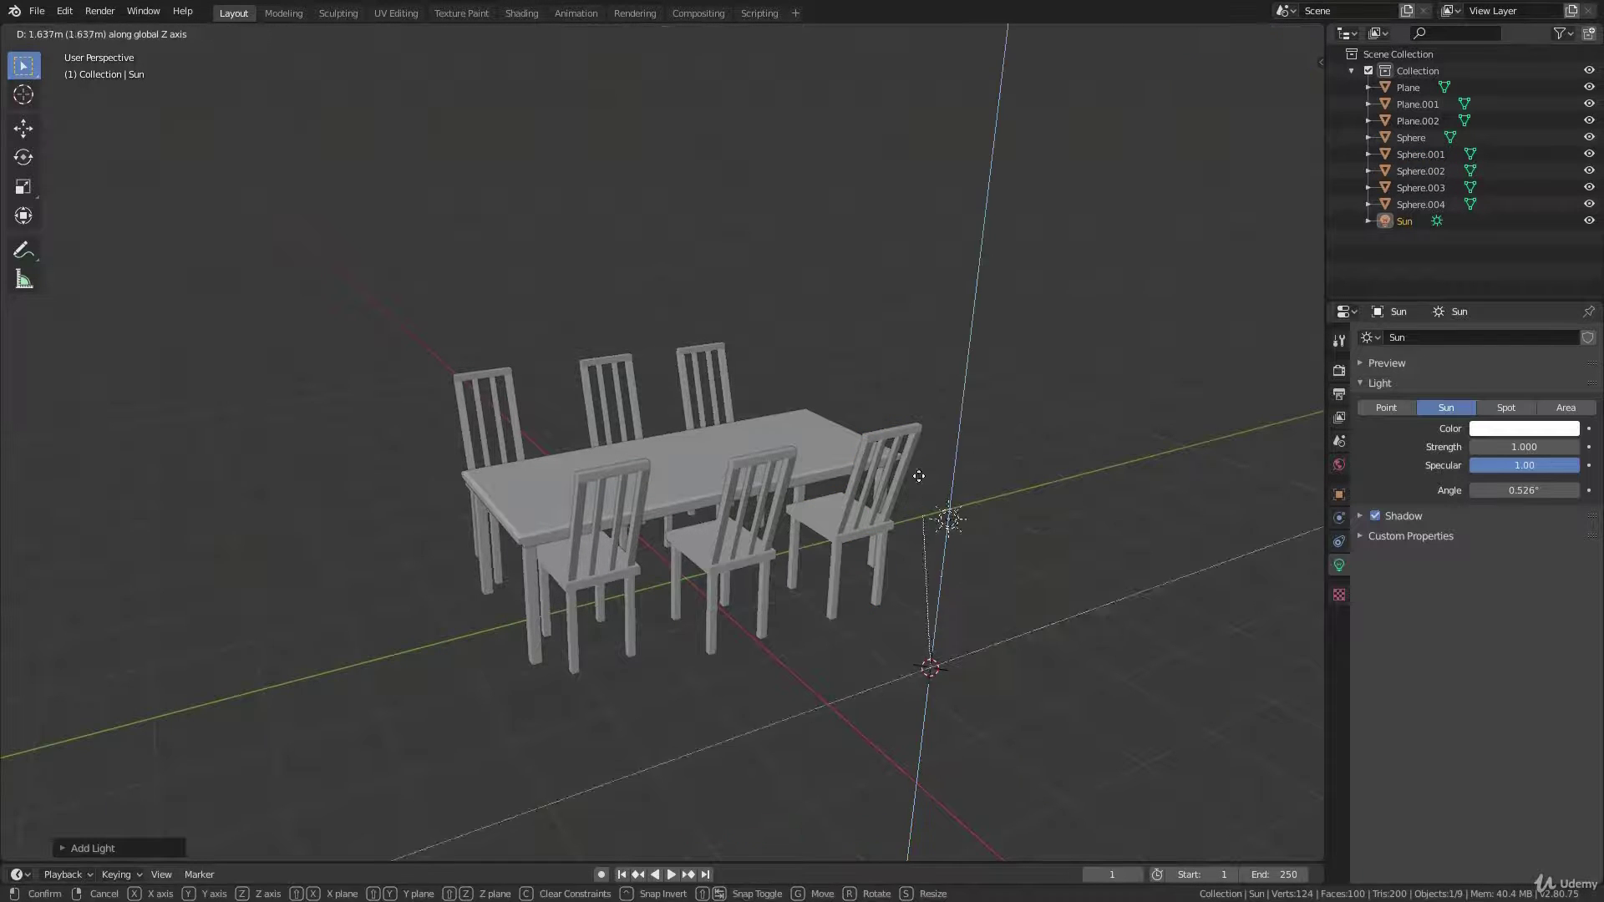
pyautogui.click(992, 348)
# Rotate the sun light to shine diagonally down toward the table and reposition it above the scene.
pyautogui.press('r')
pyautogui.click(855, 477)
pyautogui.press('g')
pyautogui.click(914, 449)
pyautogui.moveTo(914, 450); pyautogui.dragTo(944, 461, button='middle')
pyautogui.keyDown('shift'); pyautogui.moveTo(980, 483); pyautogui.dragTo(873, 518, button='middle'); pyautogui.keyUp('shift')
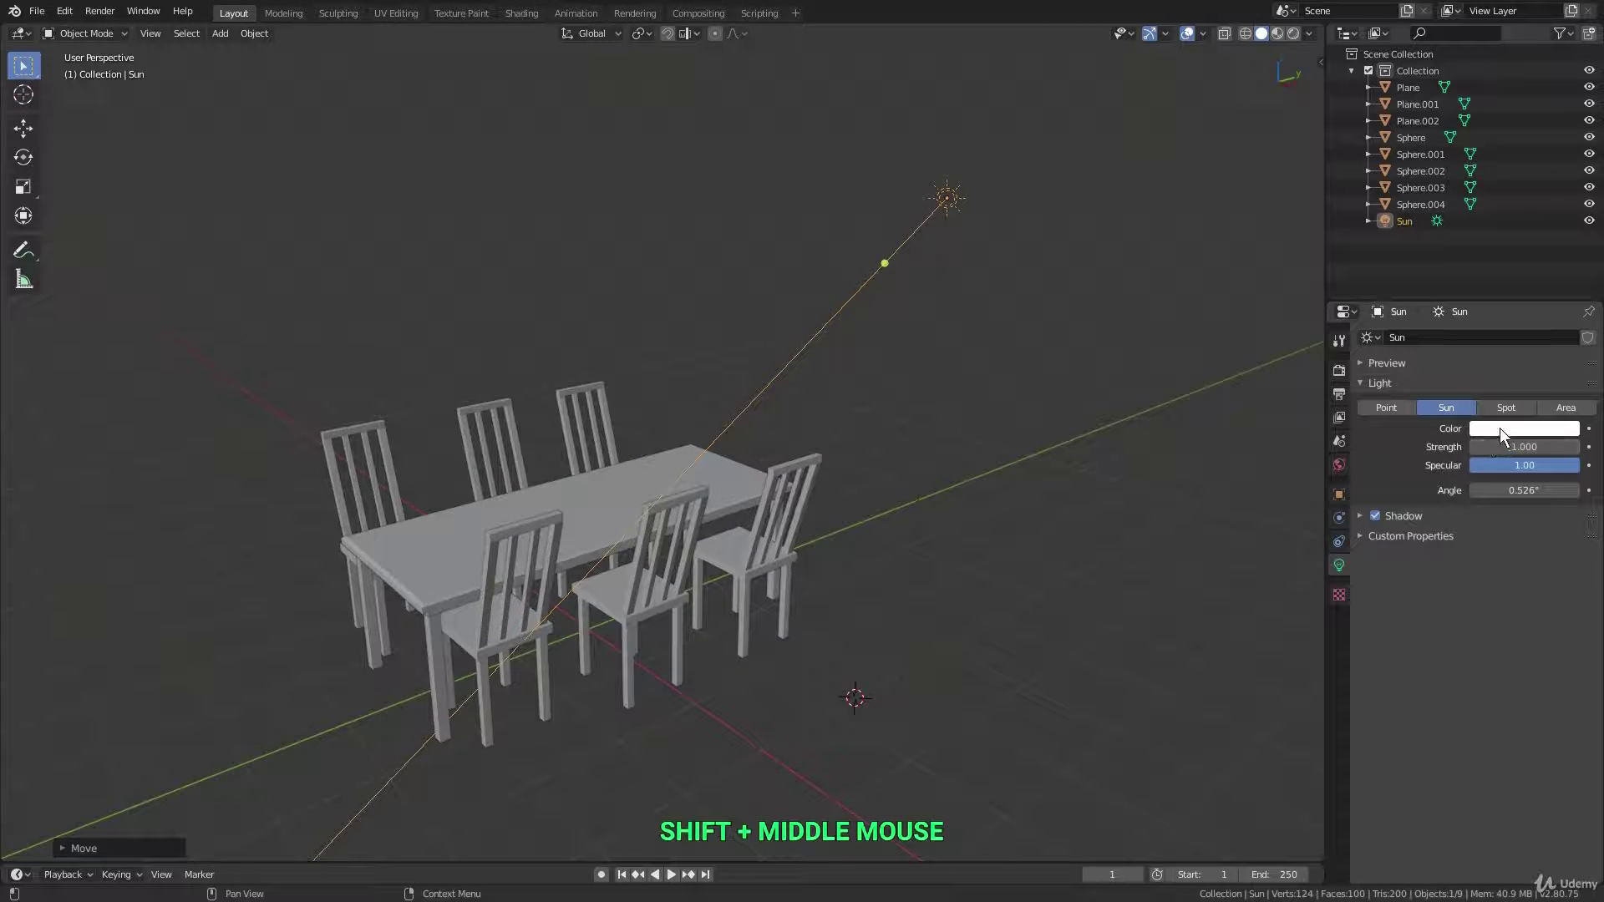
pyautogui.keyDown('shift'); pyautogui.moveTo(999, 343); pyautogui.dragTo(1046, 329, button='middle'); pyautogui.keyUp('shift')
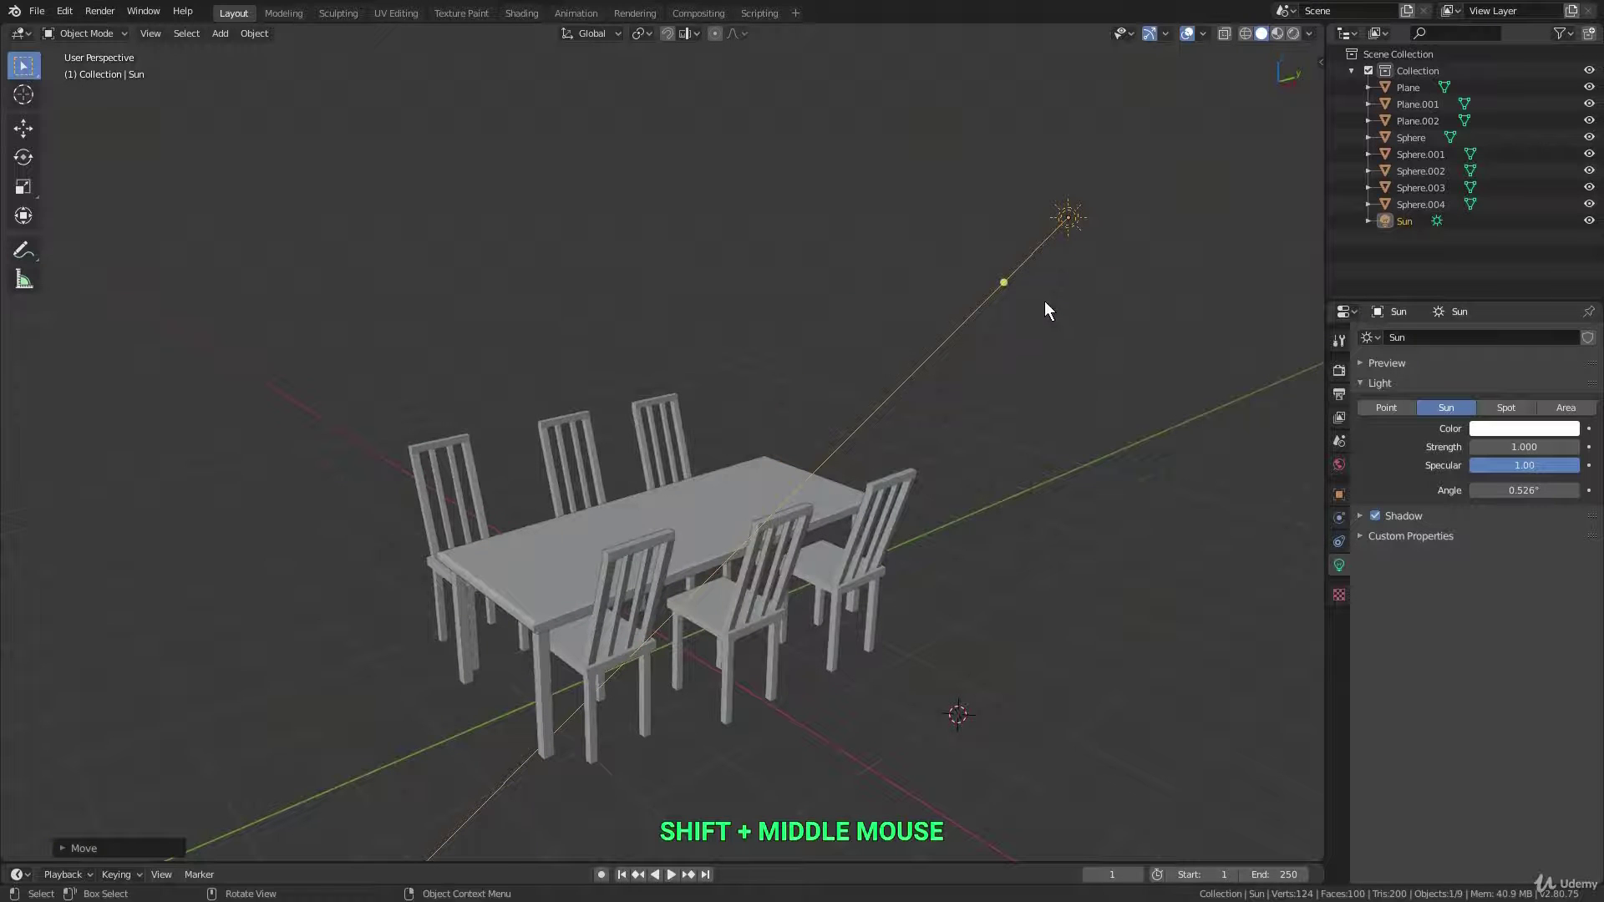
# Create a linked duplicate of the sun light and place it above the far-side chairs, apart from the original.
pyautogui.press('alt')
pyautogui.hotkey('alt', 'd')
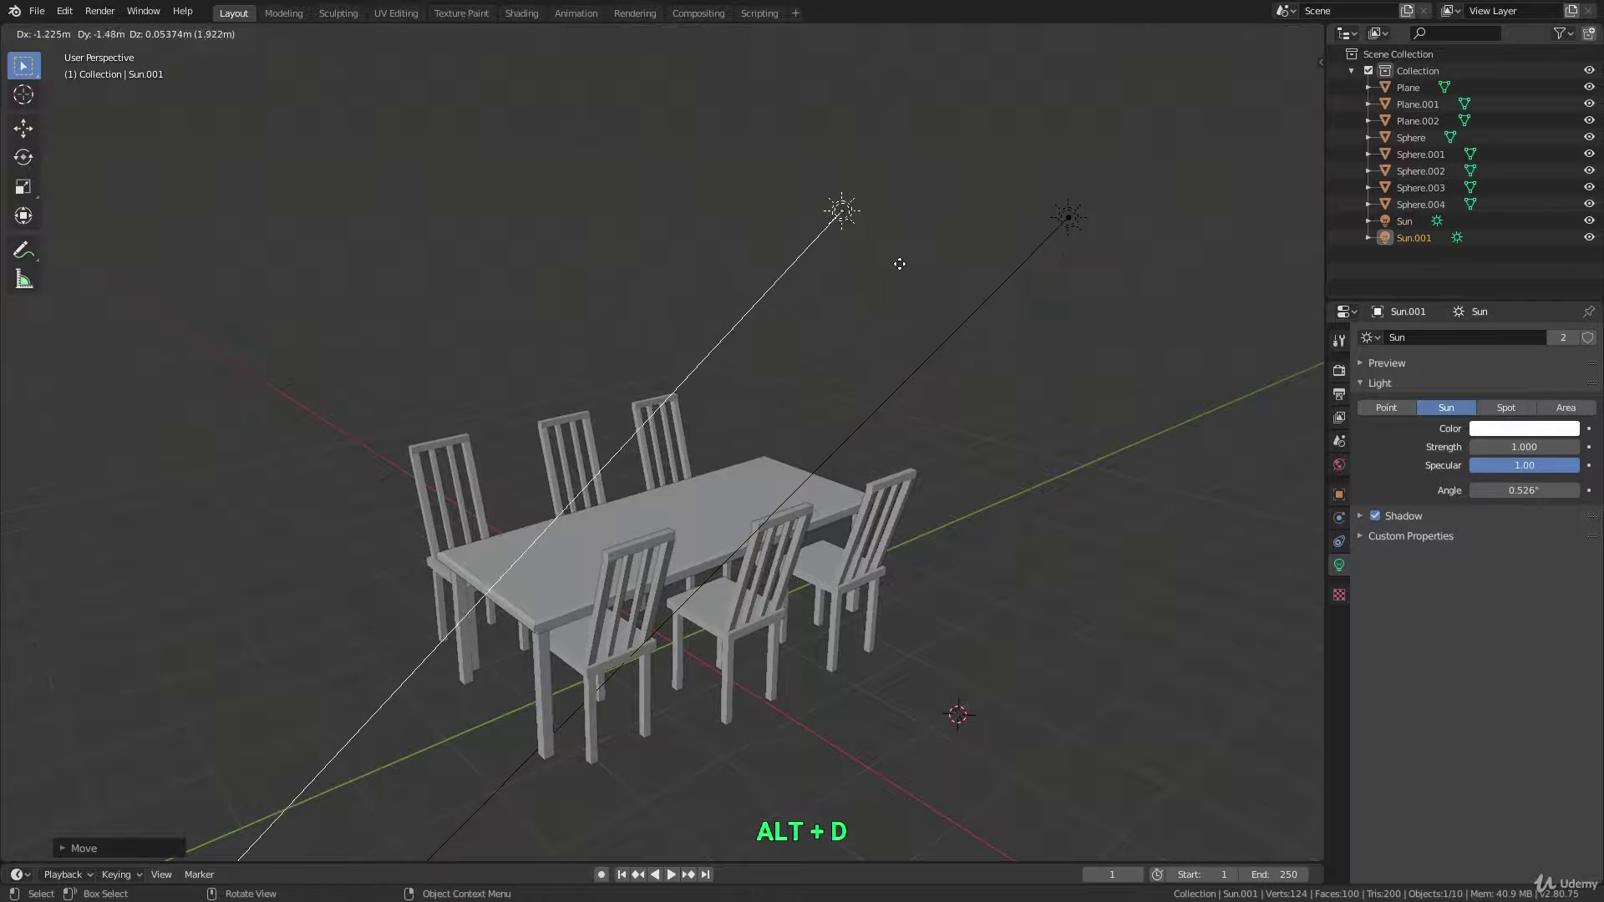
pyautogui.click(834, 255)
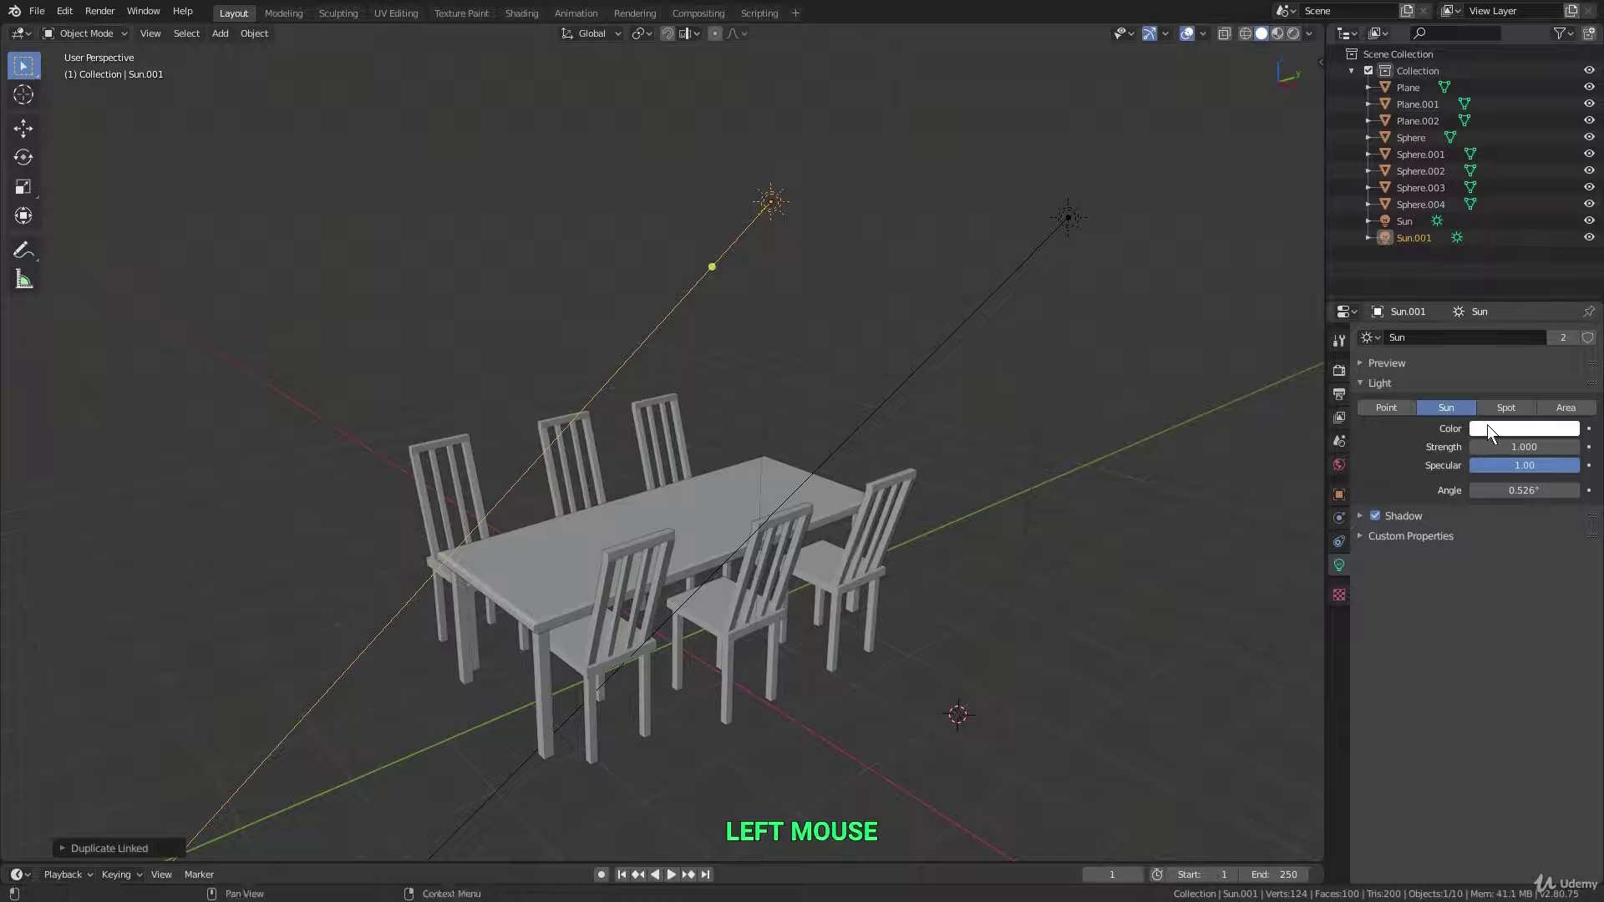
# Set the duplicate sun's colour to orange (H 0.107, S 1.000, V 1.000) and the original sun's strength to 1.910.
pyautogui.click(1512, 428)
pyautogui.moveTo(1500, 256); pyautogui.dragTo(1451, 324)
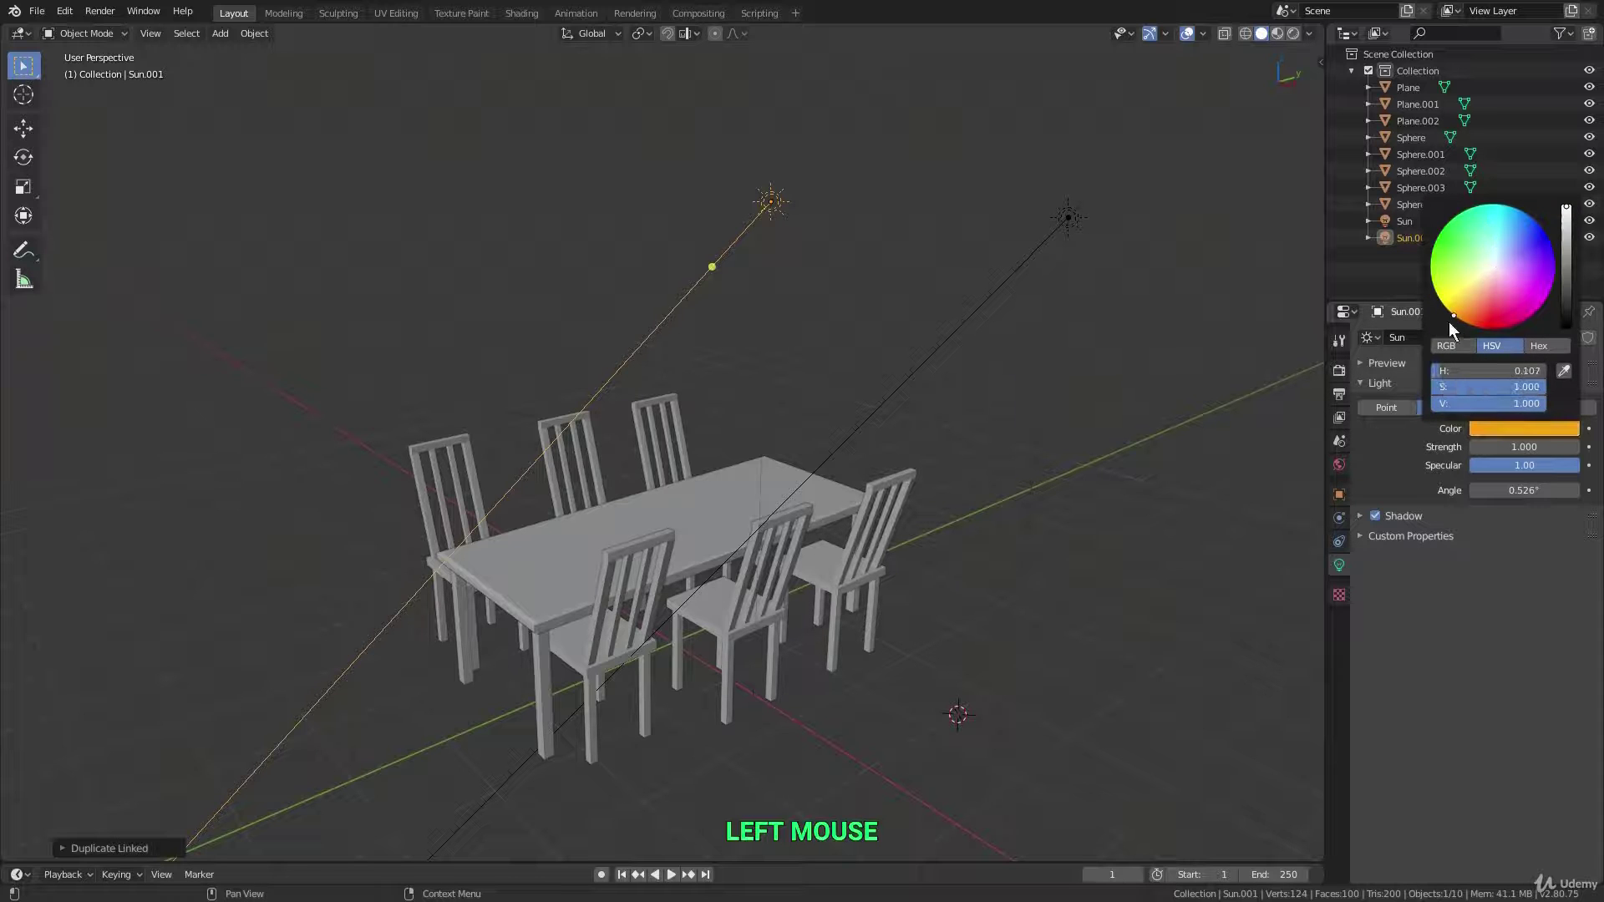
pyautogui.click(1069, 217)
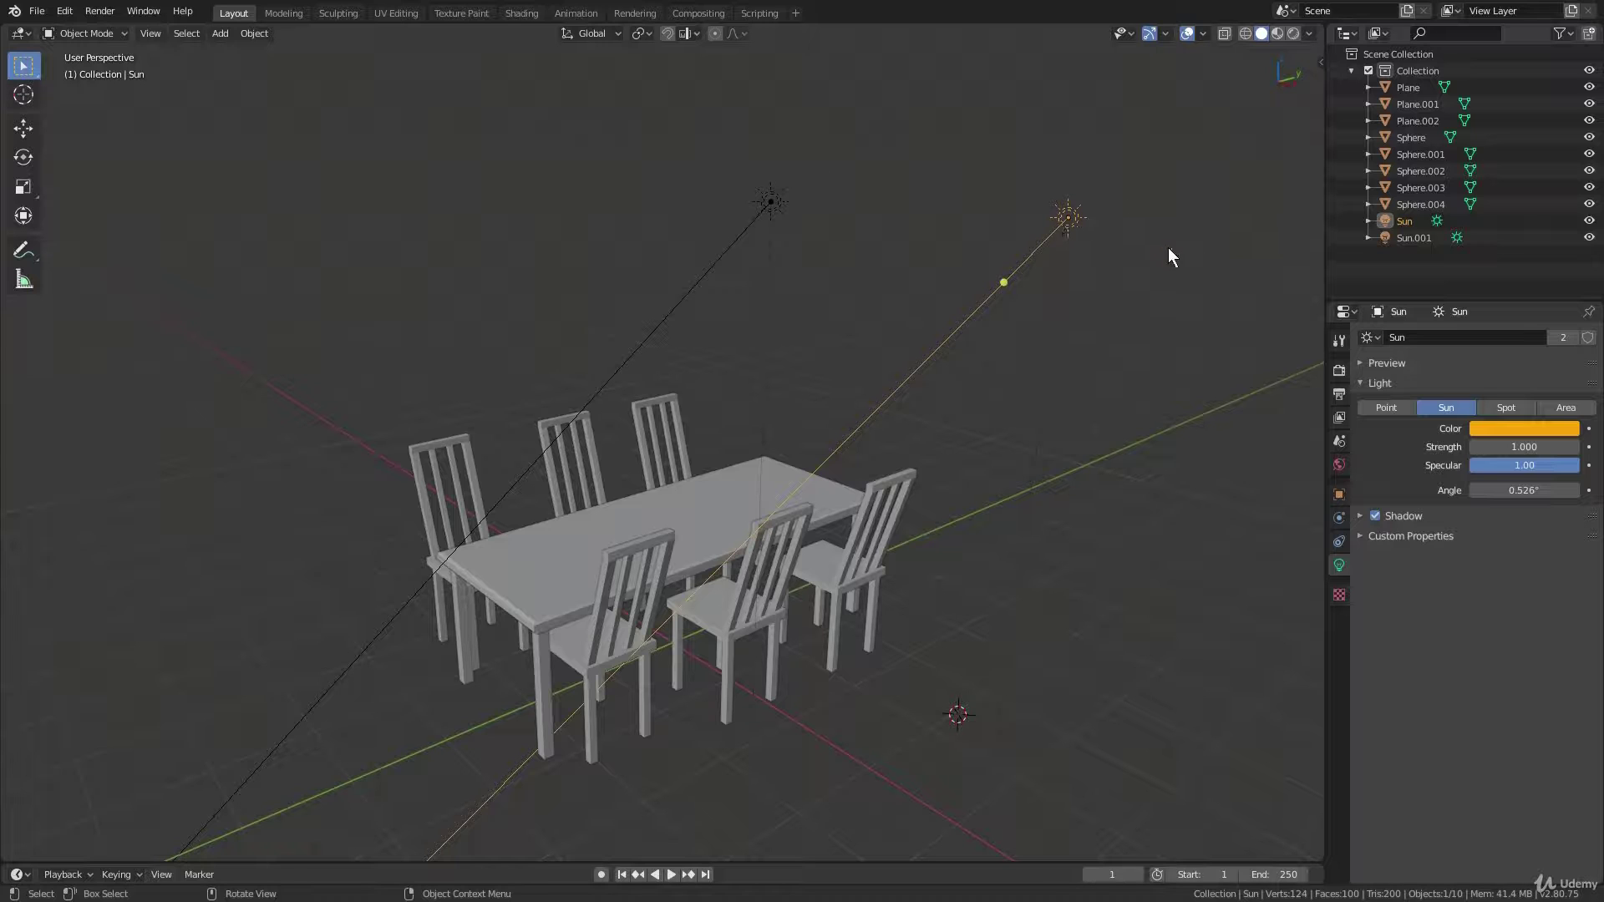
pyautogui.moveTo(1496, 447); pyautogui.dragTo(1571, 447)
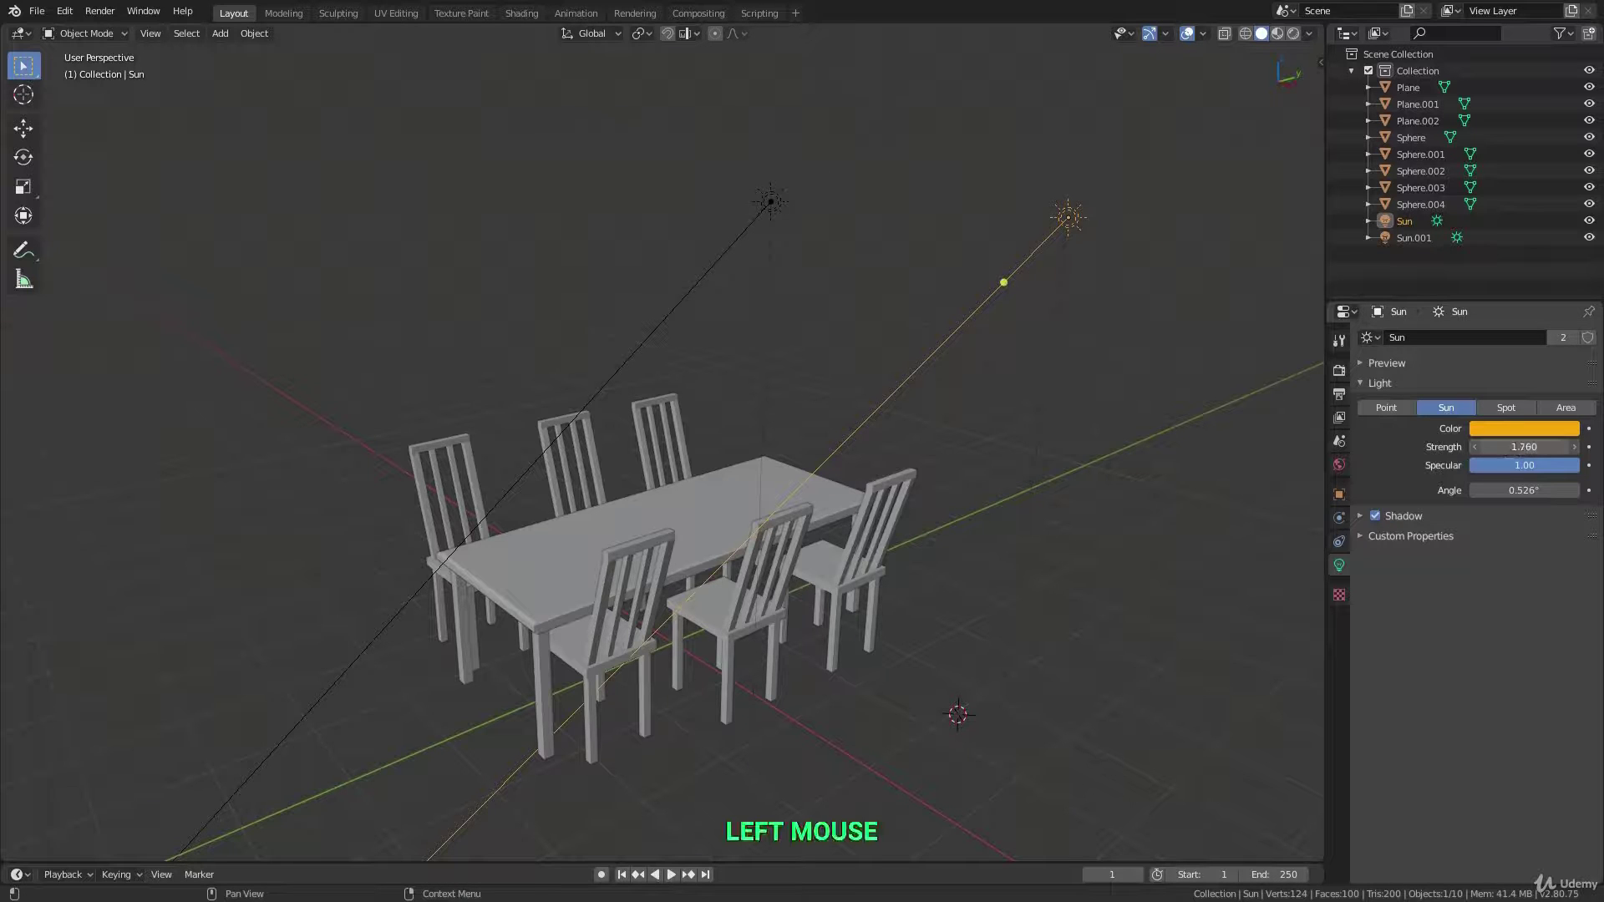
# Rotate the duplicate sun to shine from the opposite direction and move it to the other side of the table.
pyautogui.click(782, 203)
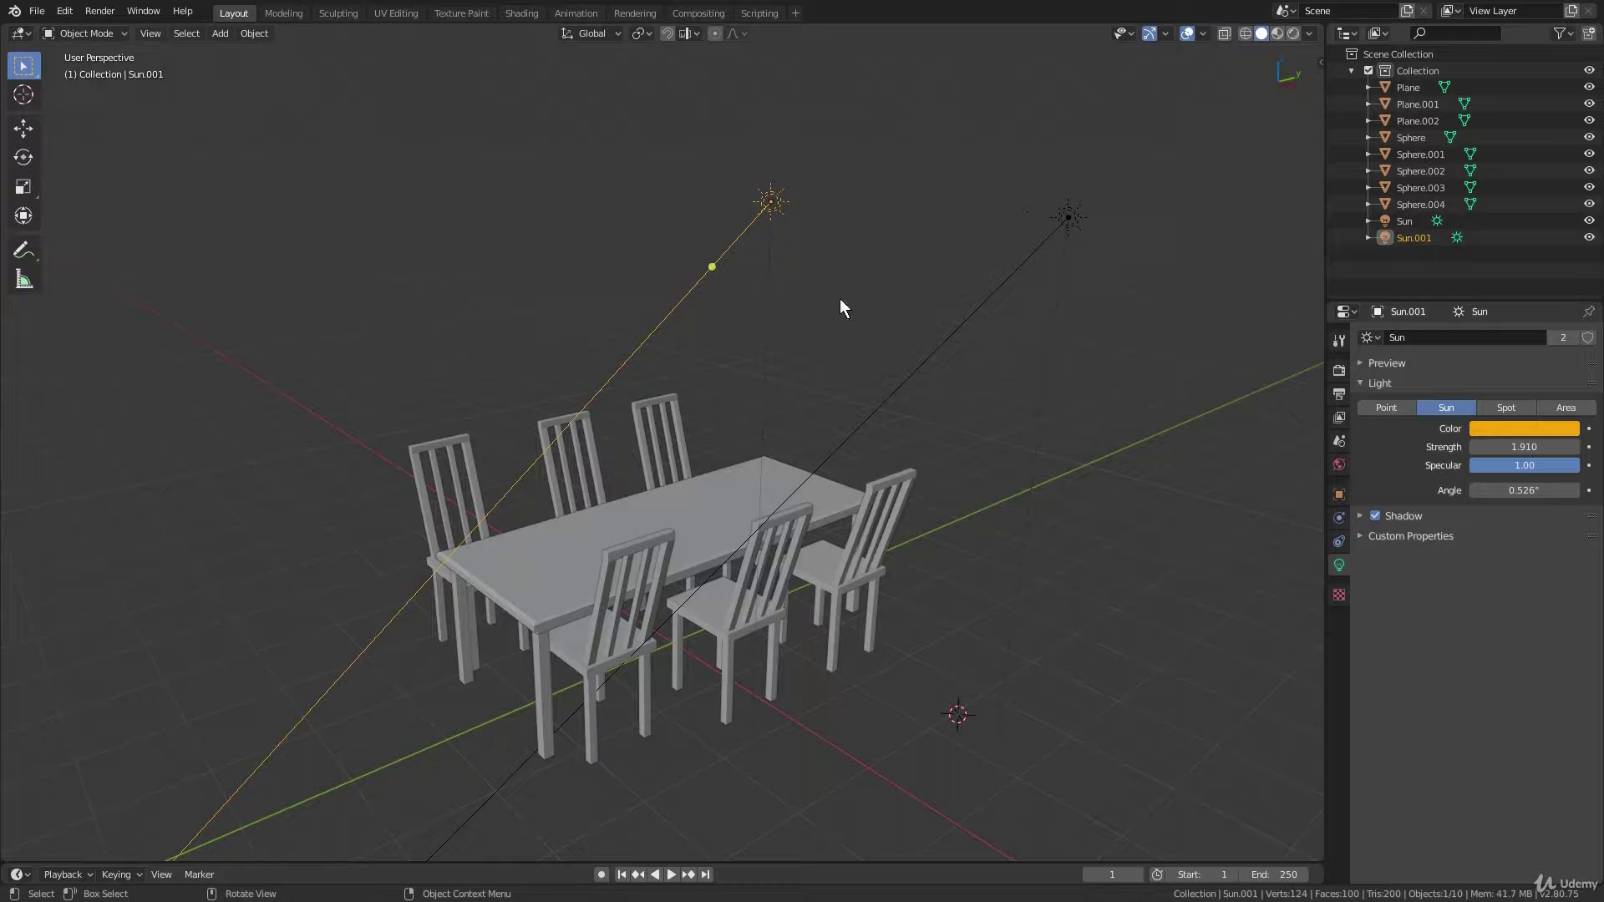
pyautogui.press('r')
pyautogui.click(999, 247)
pyautogui.press('g')
pyautogui.click(614, 289)
pyautogui.press('r')
pyautogui.press('r')
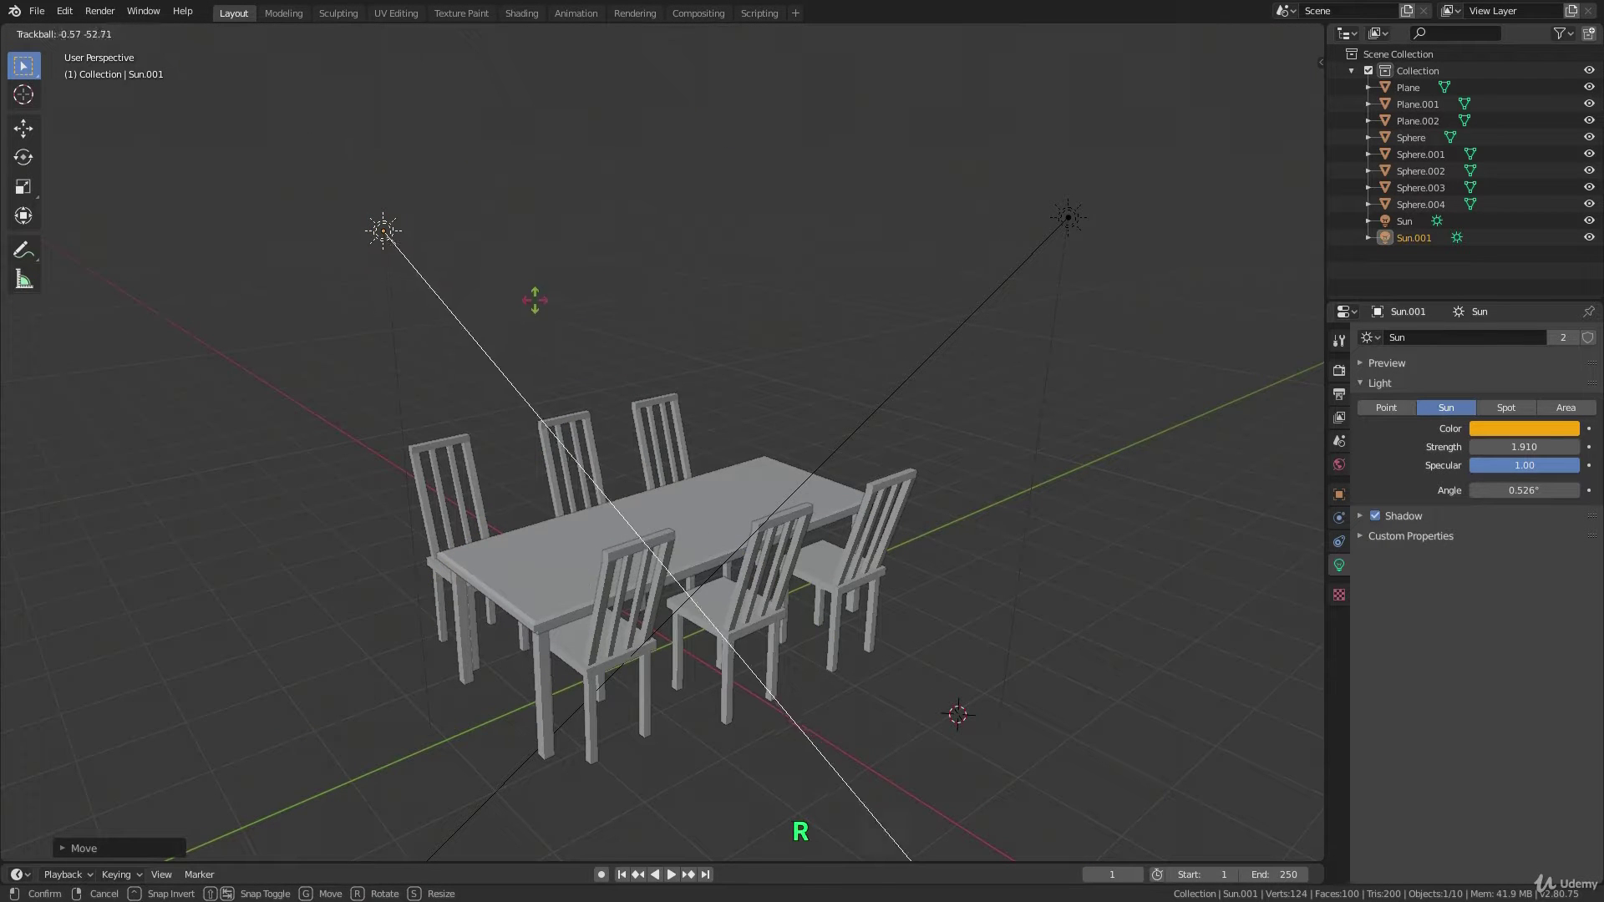
pyautogui.rightClick(636, 318)
pyautogui.keyDown('shift'); pyautogui.moveTo(637, 318); pyautogui.dragTo(953, 413, button='middle'); pyautogui.keyUp('shift')
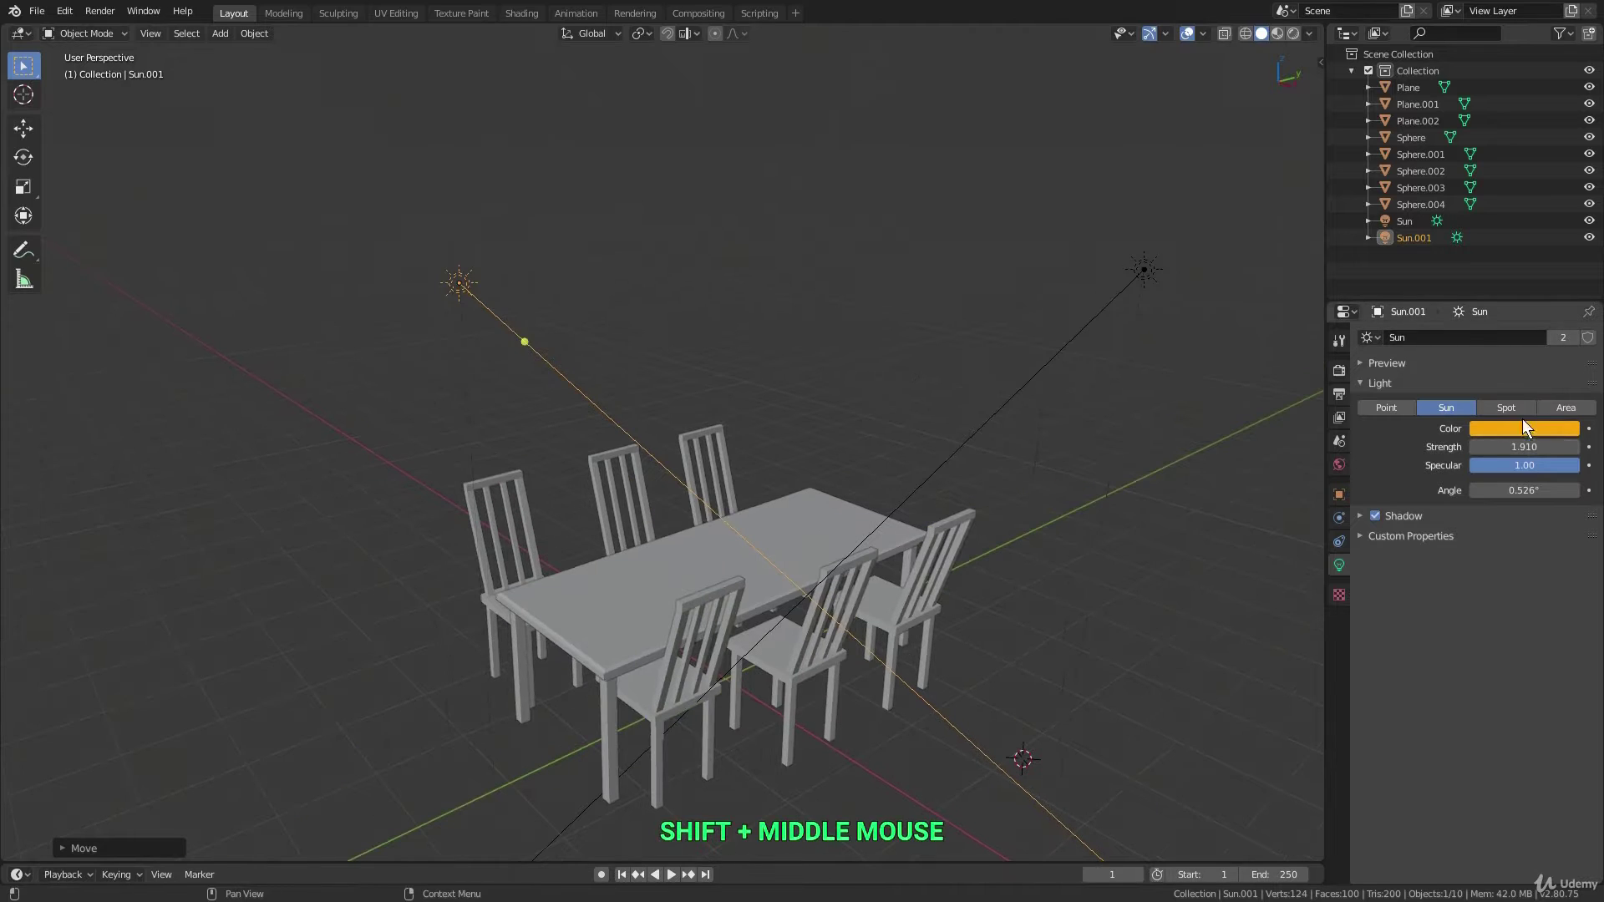